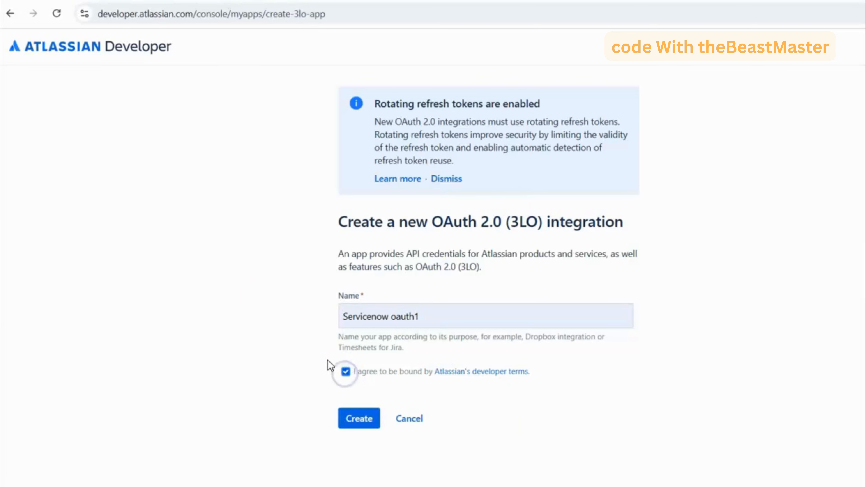
# - Create the OAuth 2.0 (3LO) integration named Servicenow oauth1 and review its overview, distribution and permissions pages
pyautogui.click(348, 420)
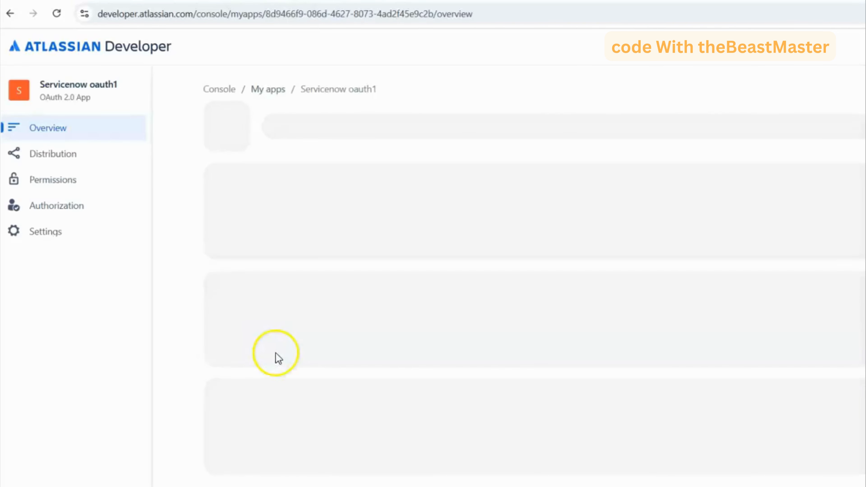
pyautogui.scroll(-1, 378, 213)
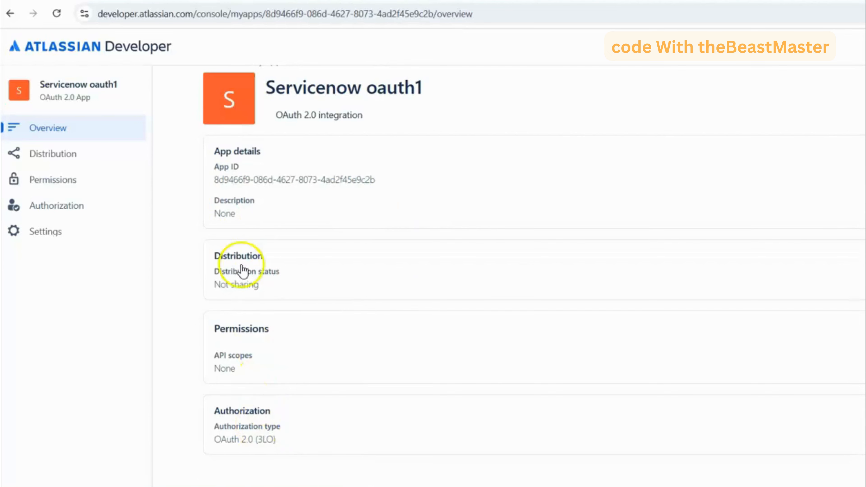
pyautogui.click(65, 160)
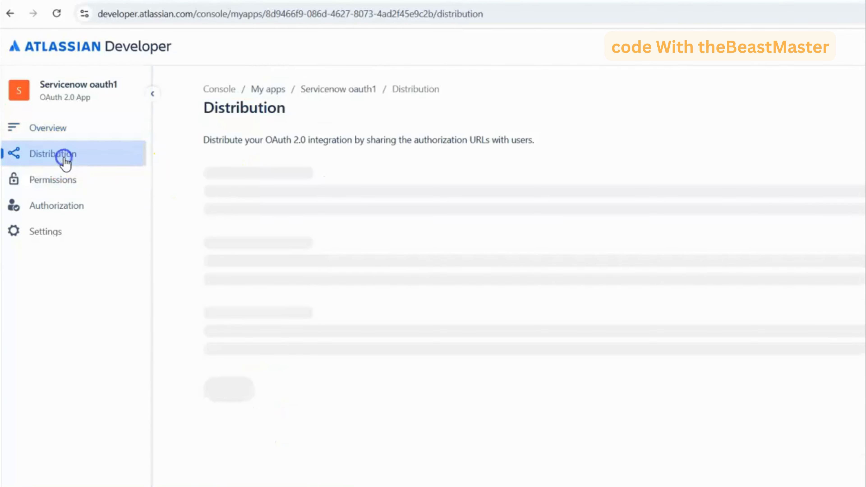
pyautogui.scroll(-1, 346, 272)
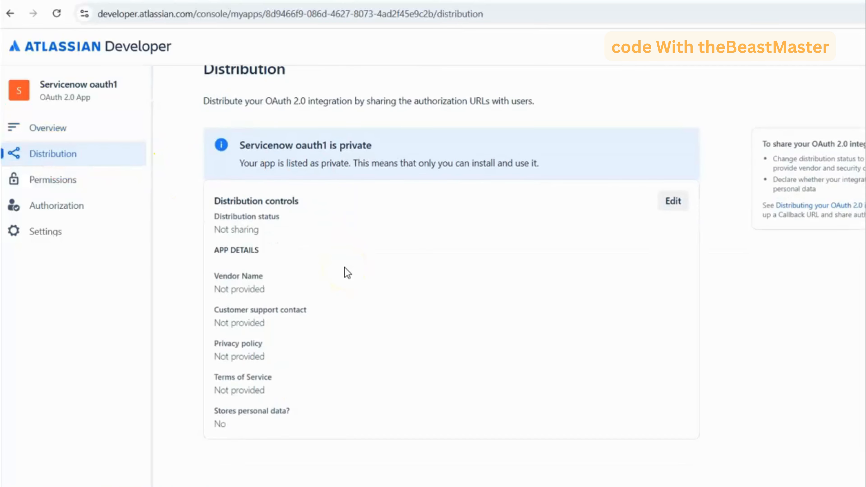
pyautogui.click(52, 185)
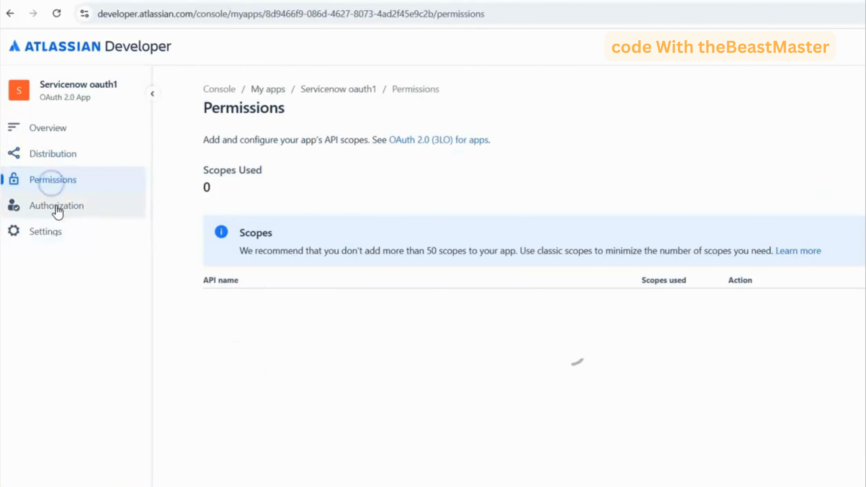
pyautogui.click(57, 208)
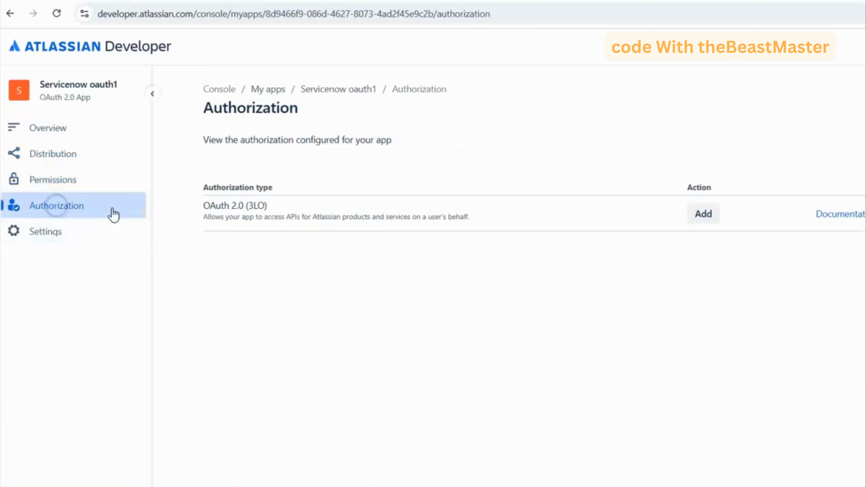
pyautogui.click(705, 215)
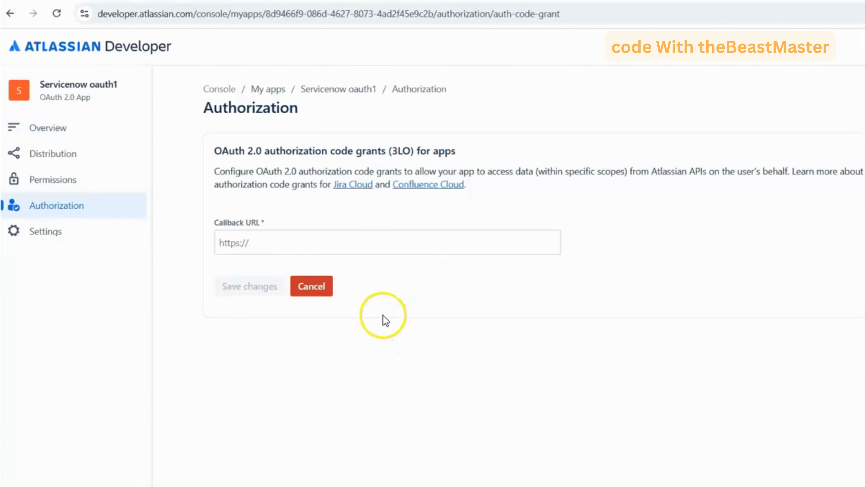
pyautogui.click(257, 245)
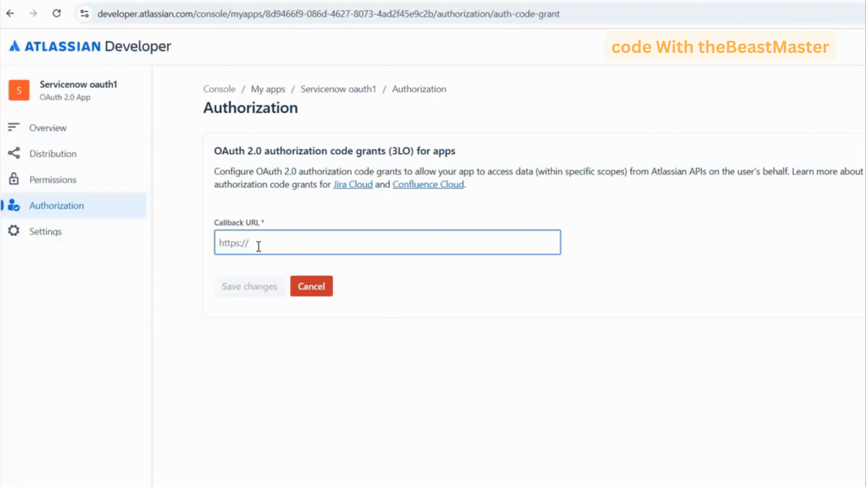
pyautogui.click(560, 486)
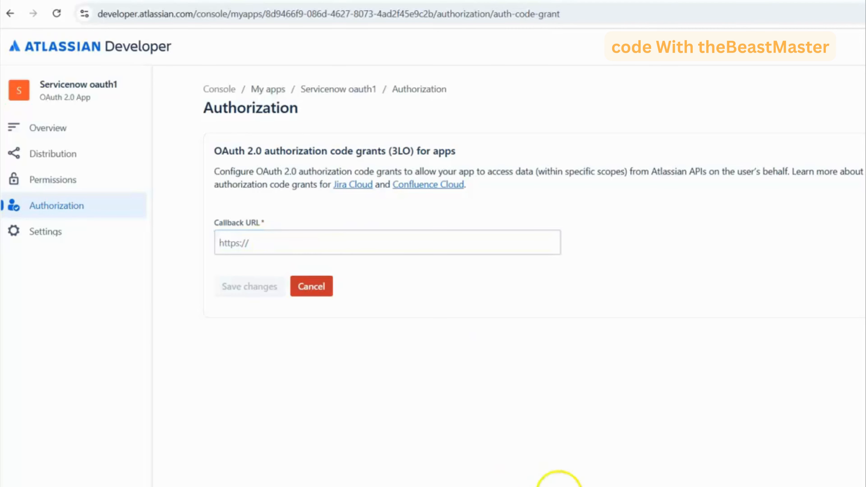
pyautogui.moveTo(298, 38); pyautogui.dragTo(14, 43)
pyautogui.hotkey('ctrl', 'c')
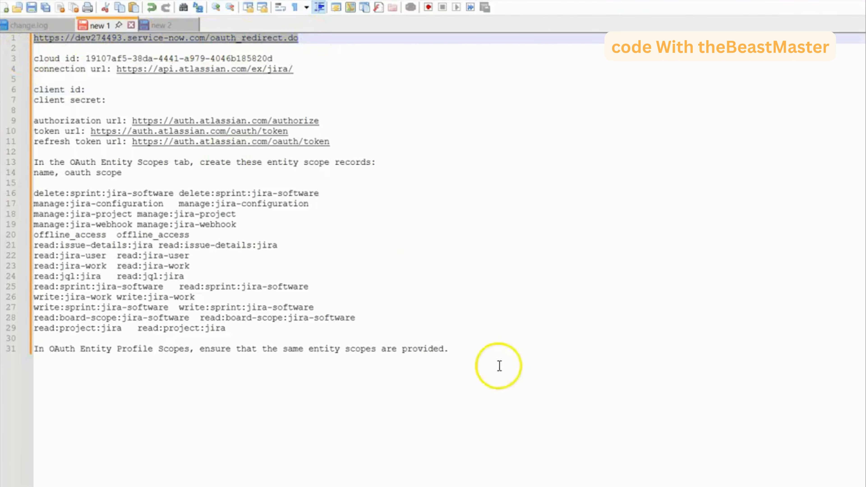
pyautogui.hotkey('alt', 'Tab')
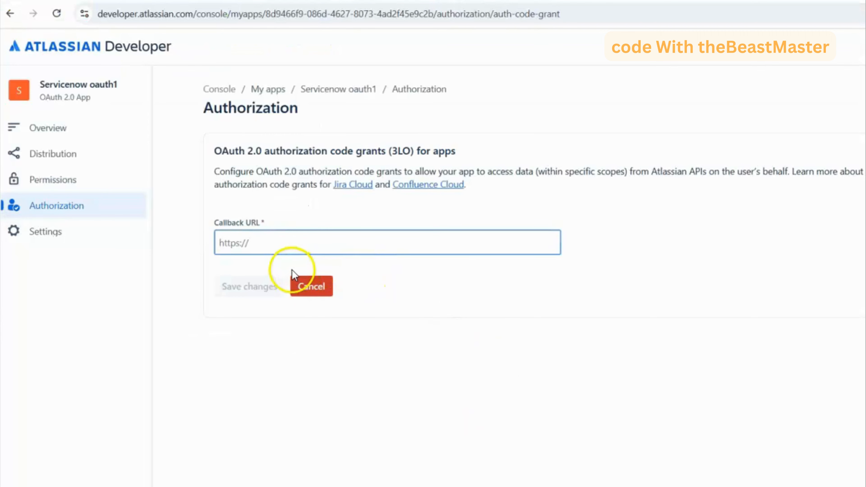
pyautogui.hotkey('ctrl', 'v')
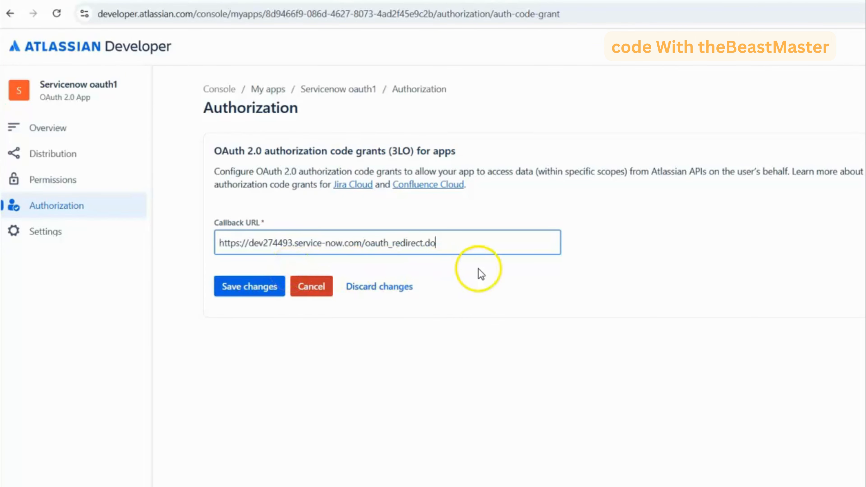
pyautogui.click(242, 288)
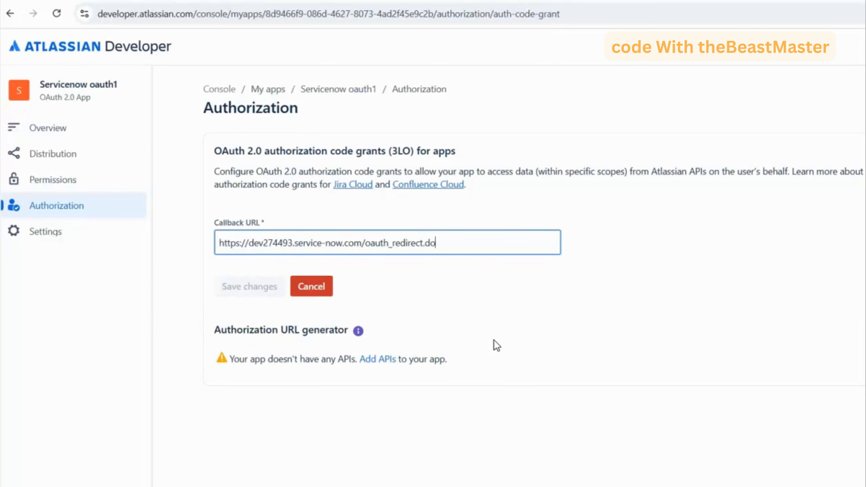
pyautogui.click(501, 334)
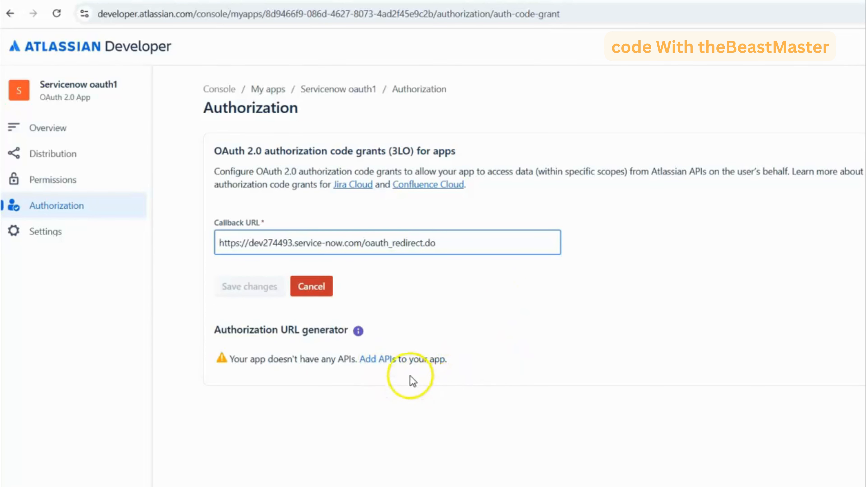
# - Copy the app's client ID from its authentication details into the client id line of the notes file
pyautogui.click(381, 360)
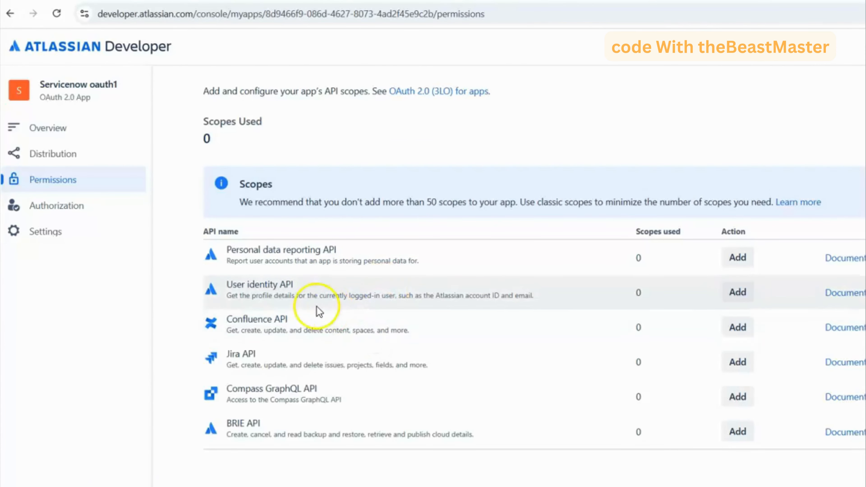
pyautogui.click(61, 236)
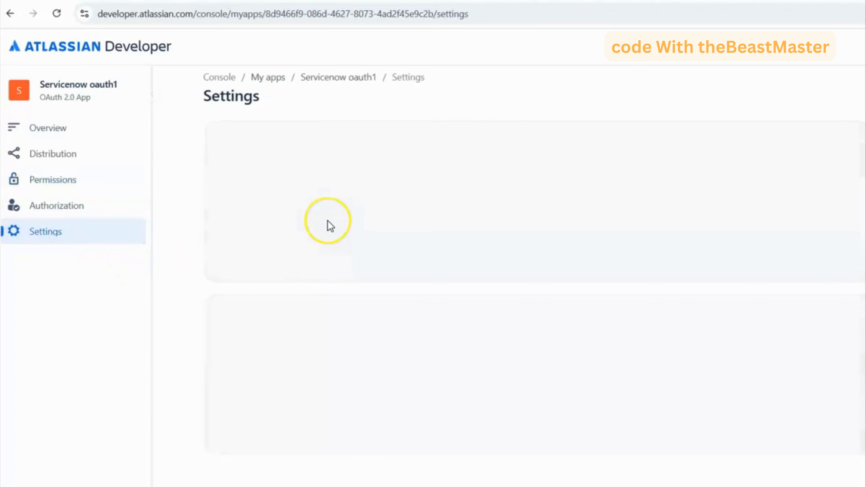
pyautogui.scroll(-8, 354, 245)
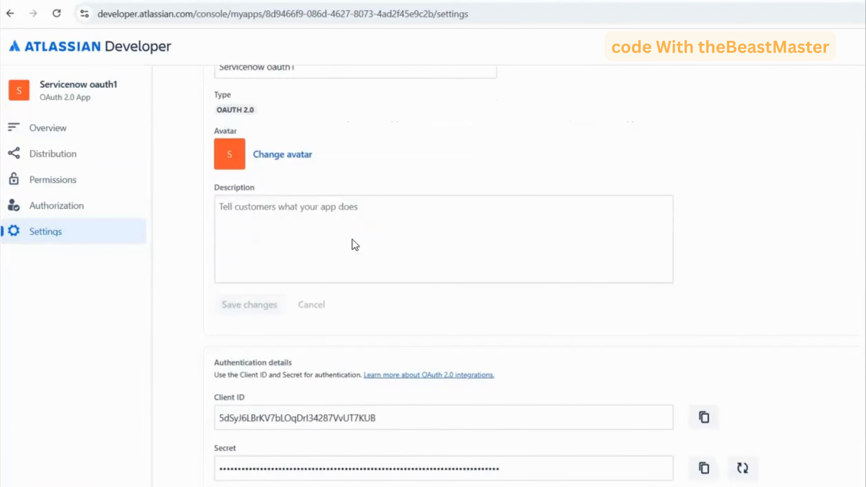
pyautogui.click(705, 243)
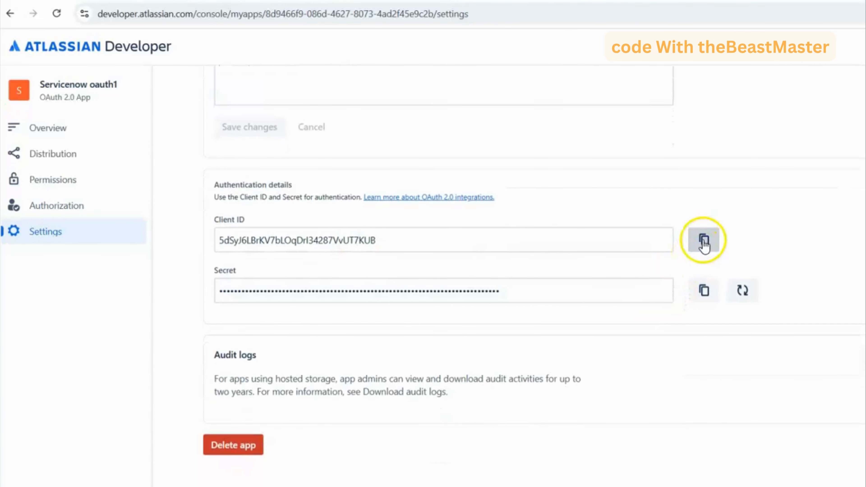
pyautogui.click(704, 243)
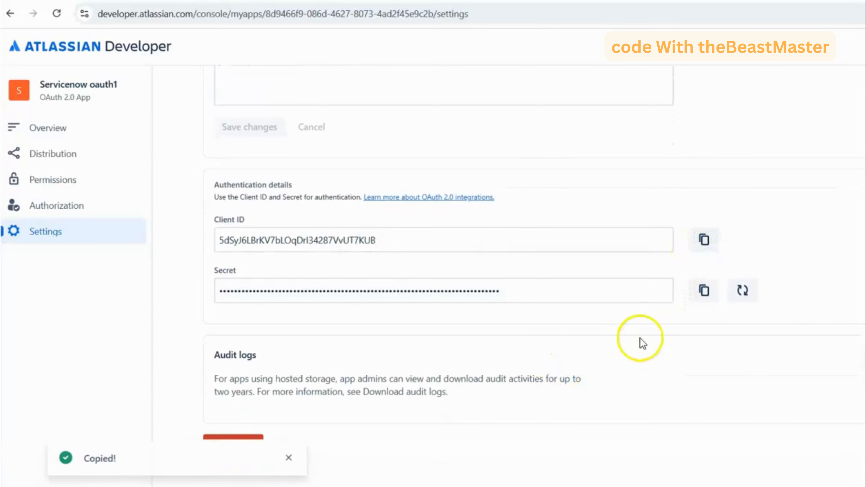
pyautogui.hotkey('alt', 'Tab')
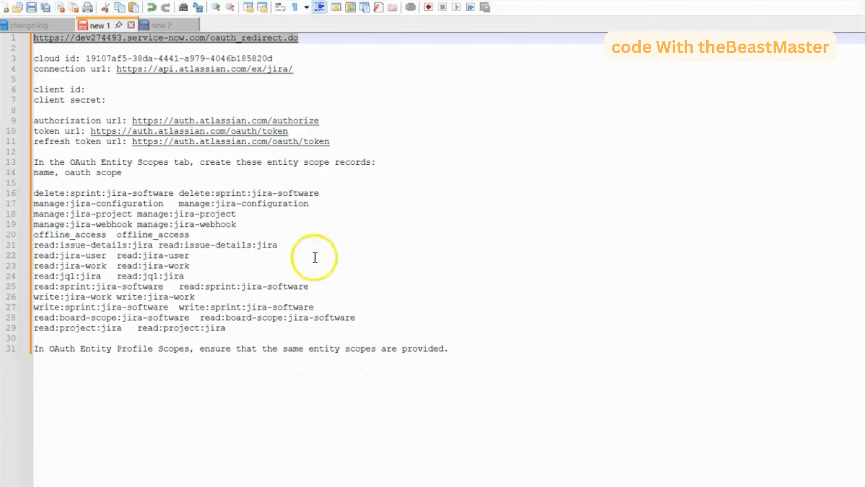
pyautogui.click(126, 83)
pyautogui.click(126, 89)
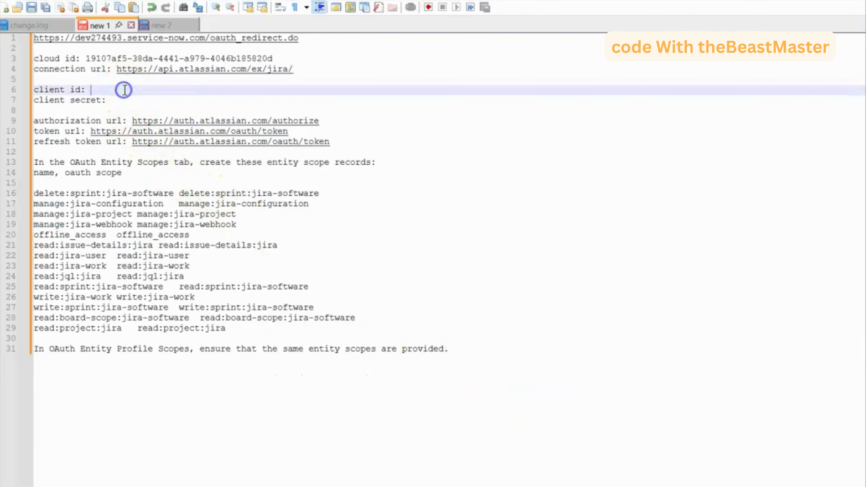
pyautogui.hotkey('ctrl', 'v')
# - Copy the app's client secret from the authentication details into the client secret line of the notes file
pyautogui.hotkey('alt', 'Tab')
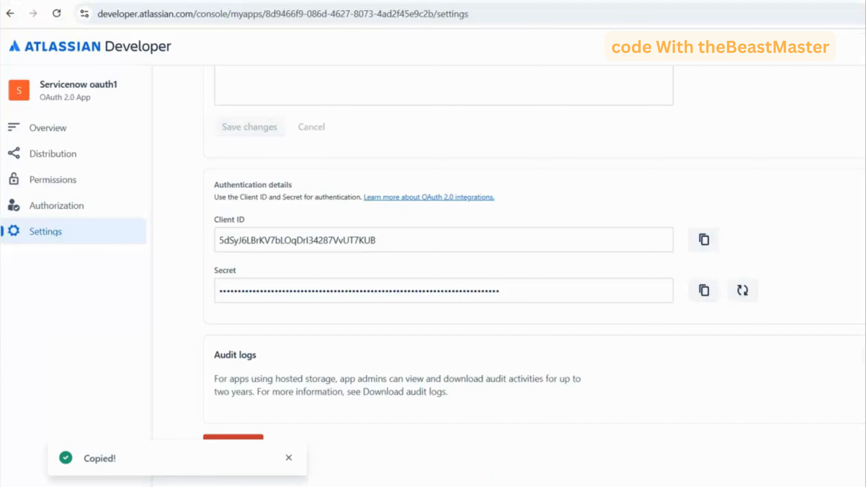
pyautogui.click(692, 296)
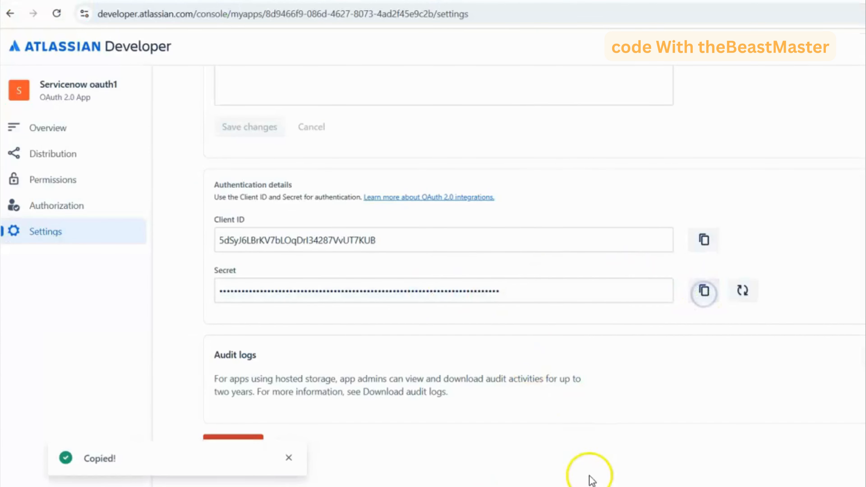
pyautogui.hotkey('alt', 'Tab')
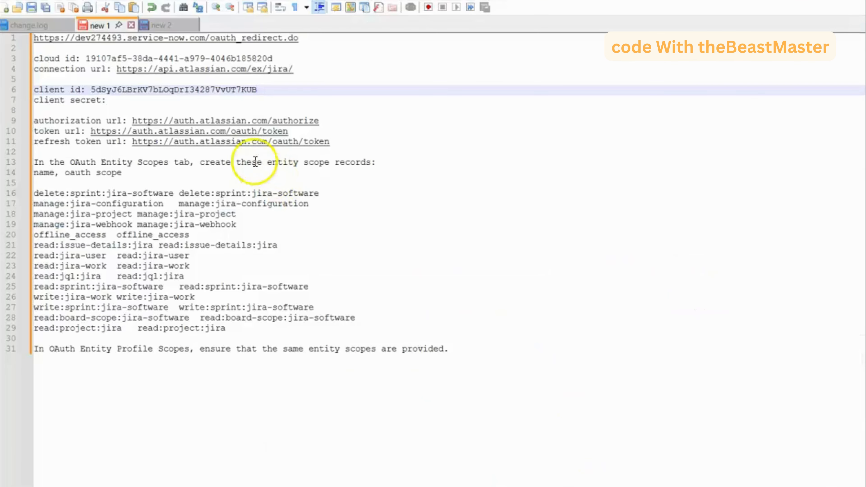
pyautogui.click(126, 107)
pyautogui.click(123, 99)
pyautogui.hotkey('ctrl', 'v')
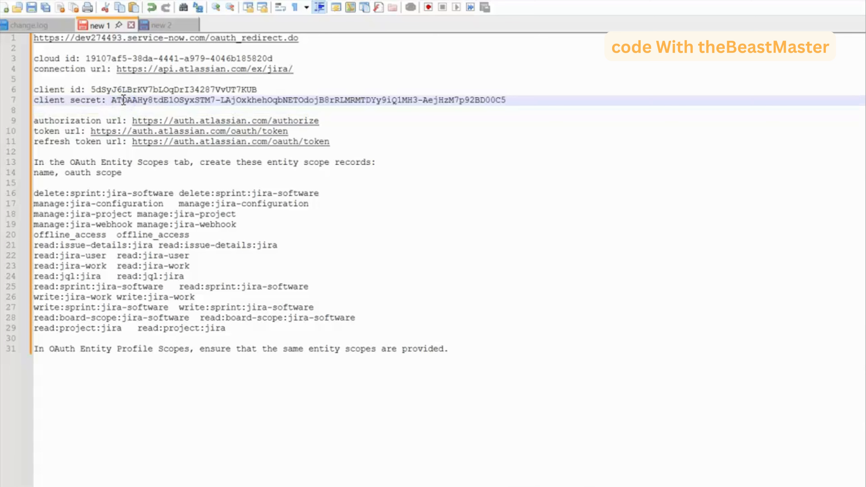
# - Return to the Atlassian app, review its available API permissions, and look through the linked OAuth 2.0 (3LO) apps documentation
pyautogui.hotkey('alt', 'Tab')
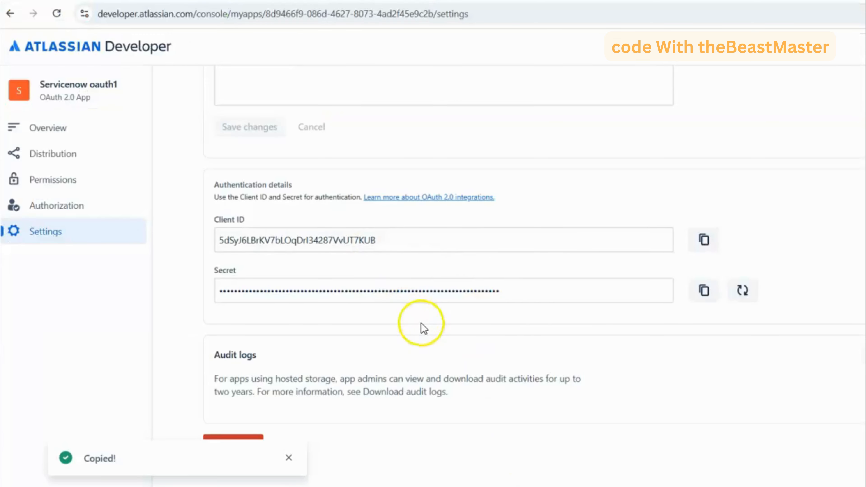
pyautogui.scroll(6, 421, 323)
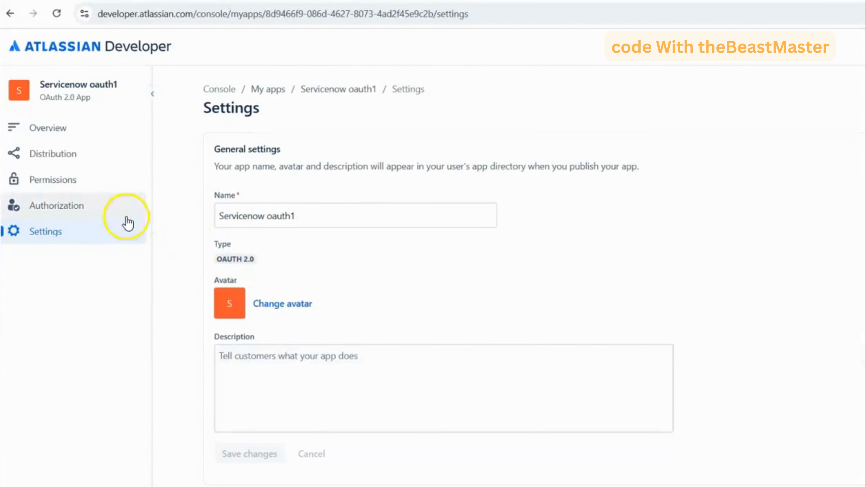
pyautogui.click(65, 179)
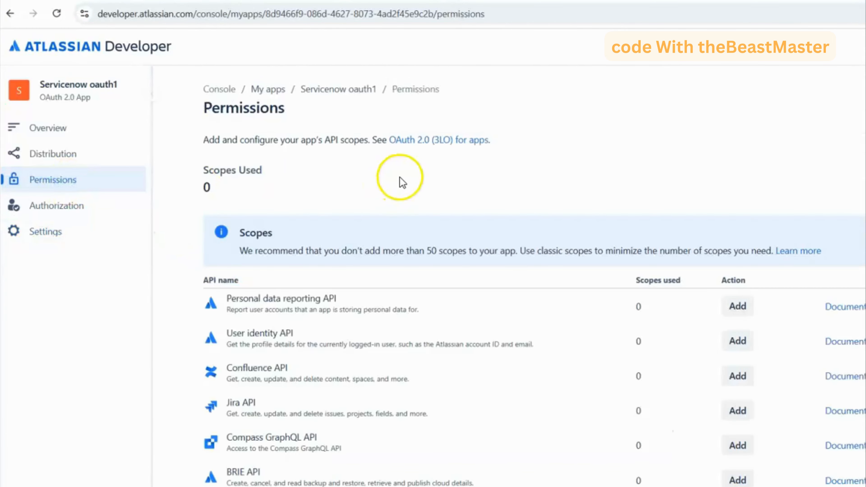
pyautogui.scroll(-1, 443, 202)
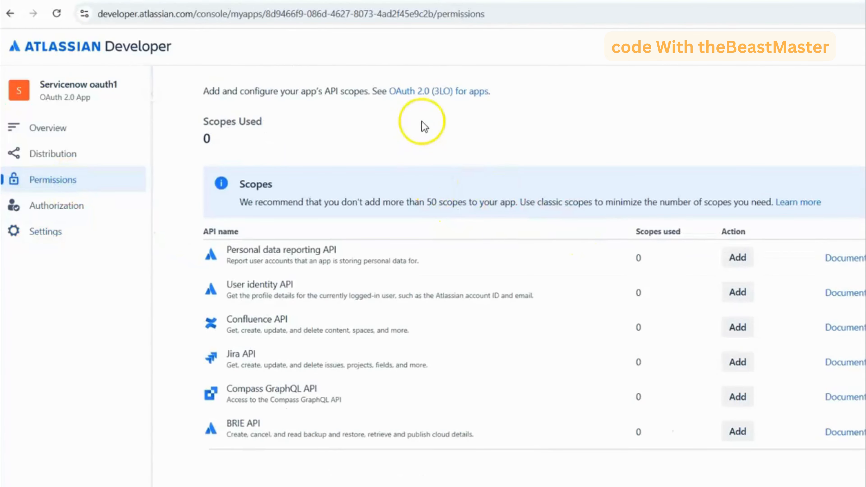
pyautogui.click(430, 97)
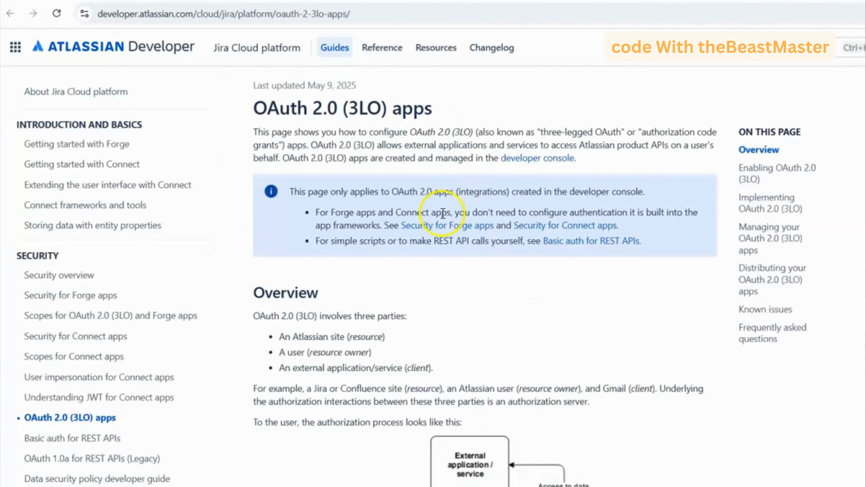
pyautogui.scroll(-5, 442, 212)
pyautogui.scroll(-6, 443, 214)
pyautogui.click(674, 2)
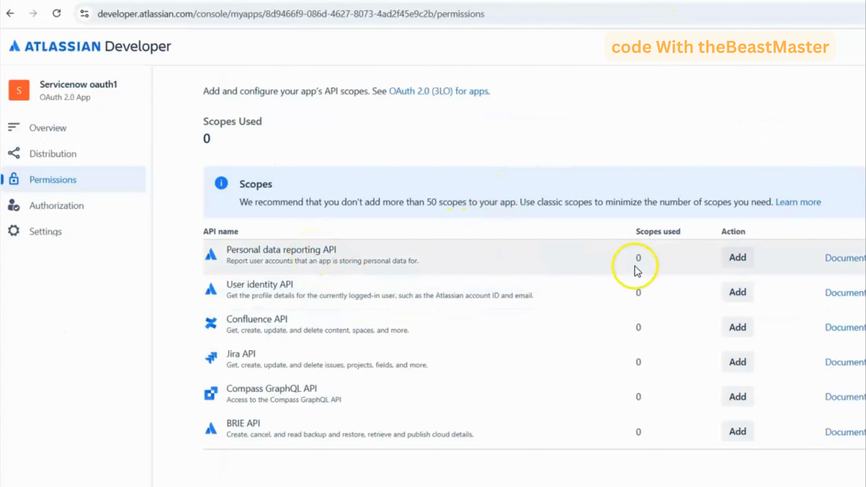
# - Add the Personal data reporting API to the app's permissions and open its scope configuration
pyautogui.click(735, 259)
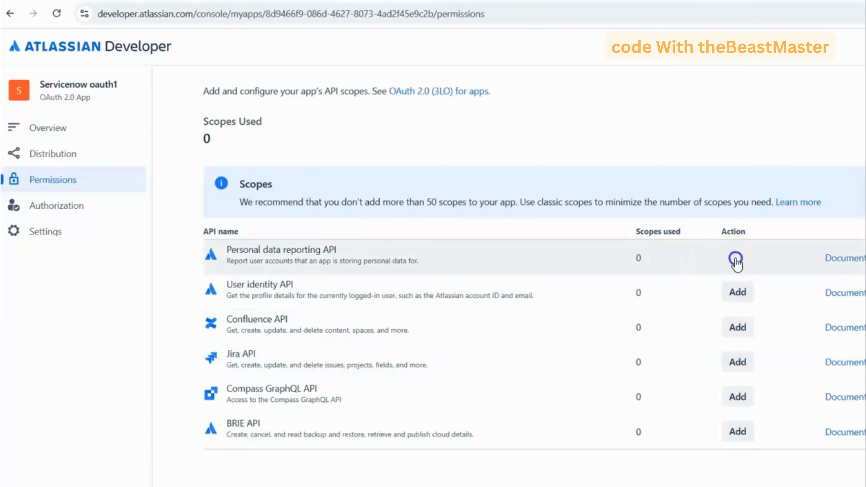
pyautogui.click(730, 258)
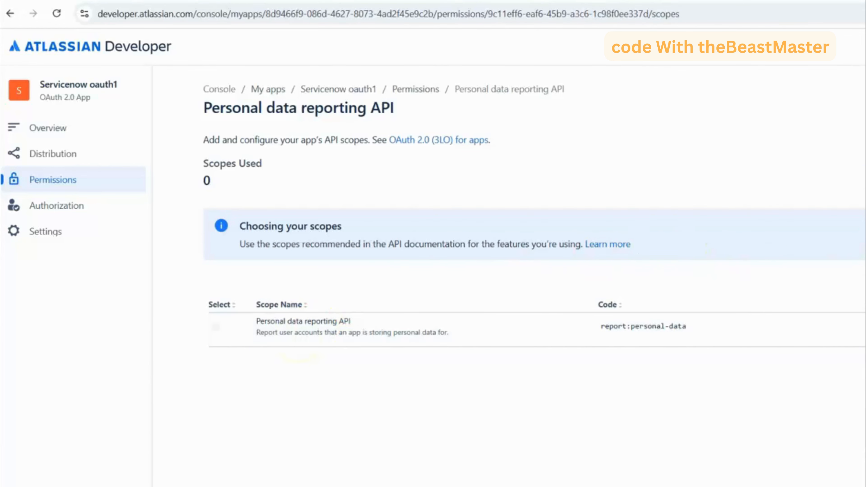
pyautogui.click(413, 90)
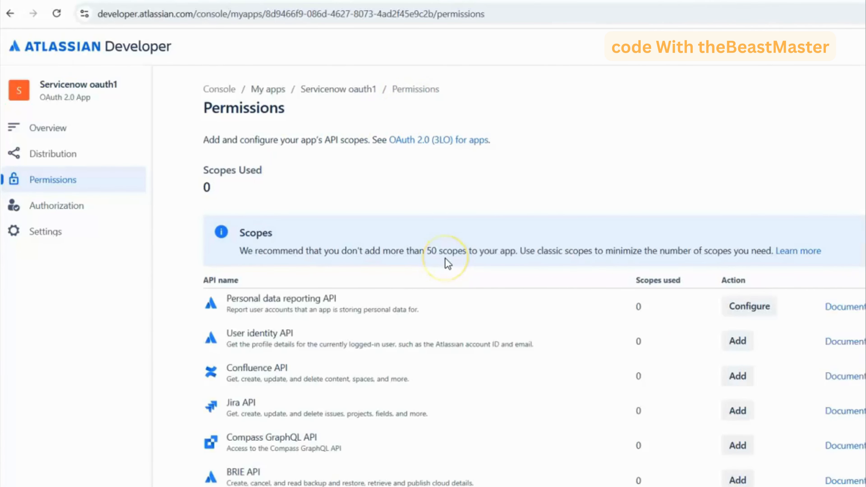
pyautogui.click(742, 306)
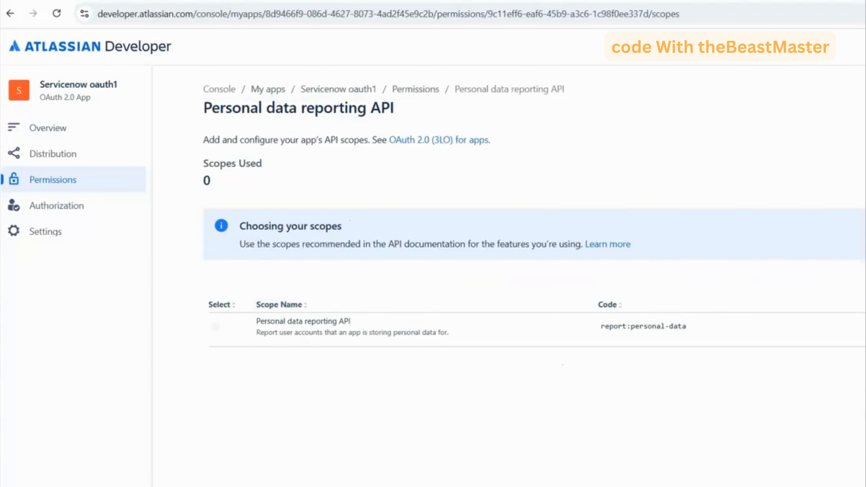
# - Check the editable scopes of the Personal data reporting API and return to the permissions list without changing them
pyautogui.click(864, 282)
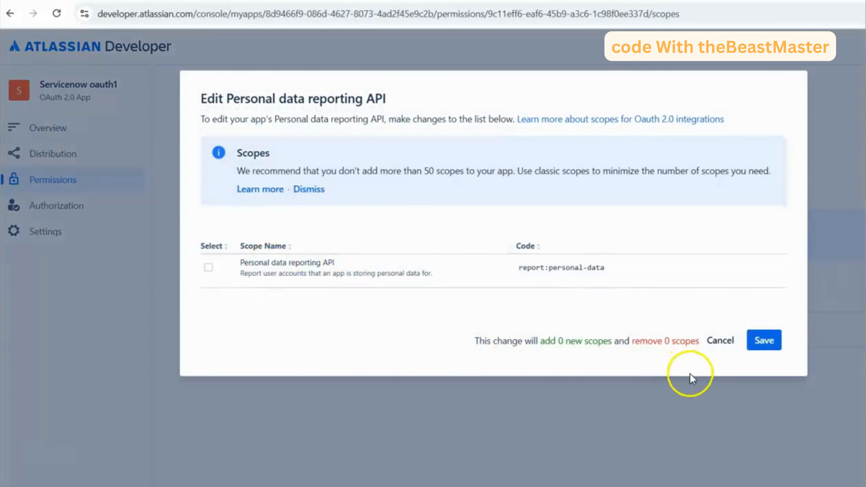
pyautogui.click(716, 341)
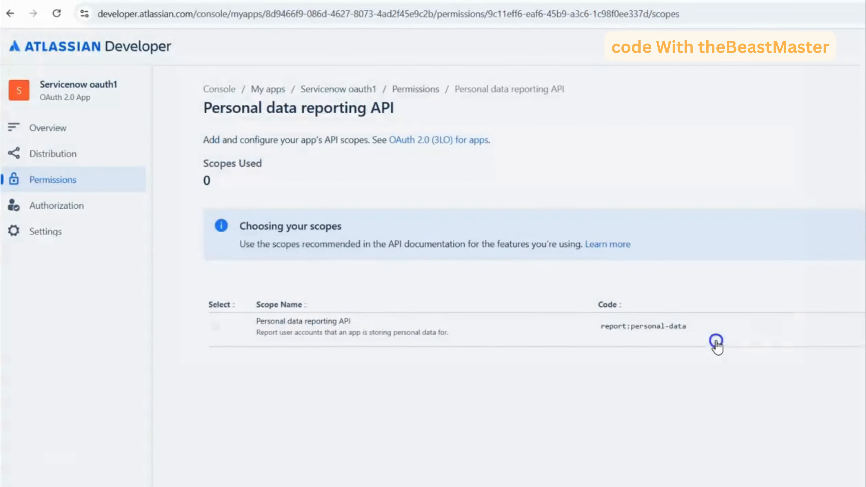
pyautogui.click(414, 89)
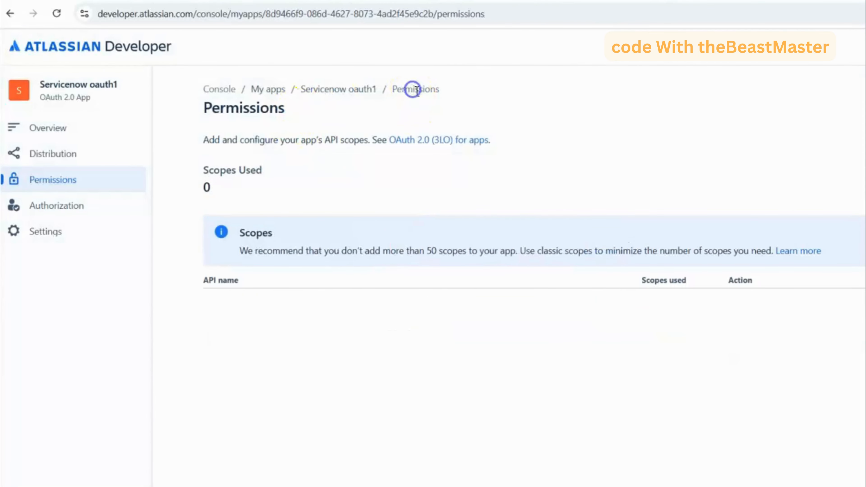
# - Add the Jira API to the app's permissions and open its scope configuration
pyautogui.scroll(-1, 481, 342)
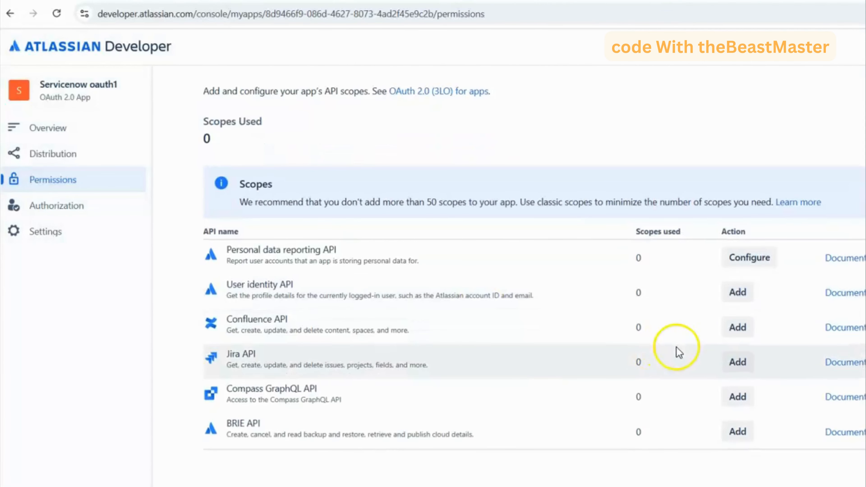
pyautogui.click(737, 362)
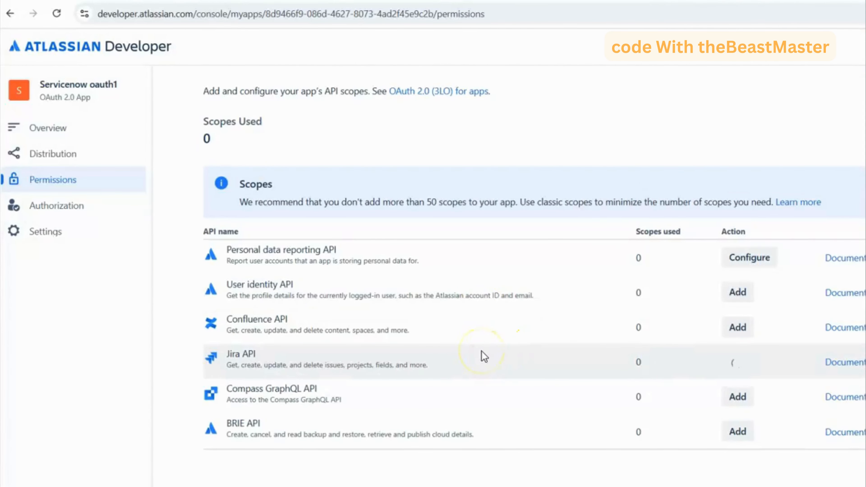
pyautogui.click(725, 369)
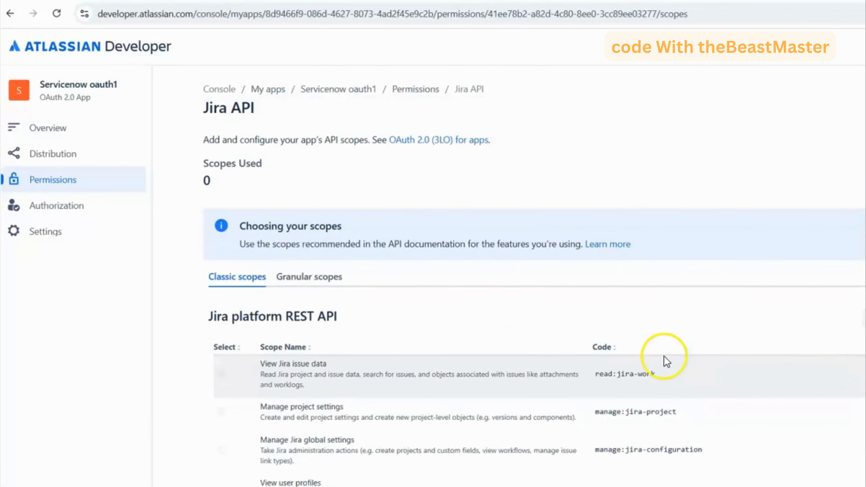
# - Sort the Jira platform REST API classic scopes by code in descending order and open these scopes for editing
pyautogui.scroll(-4, 664, 357)
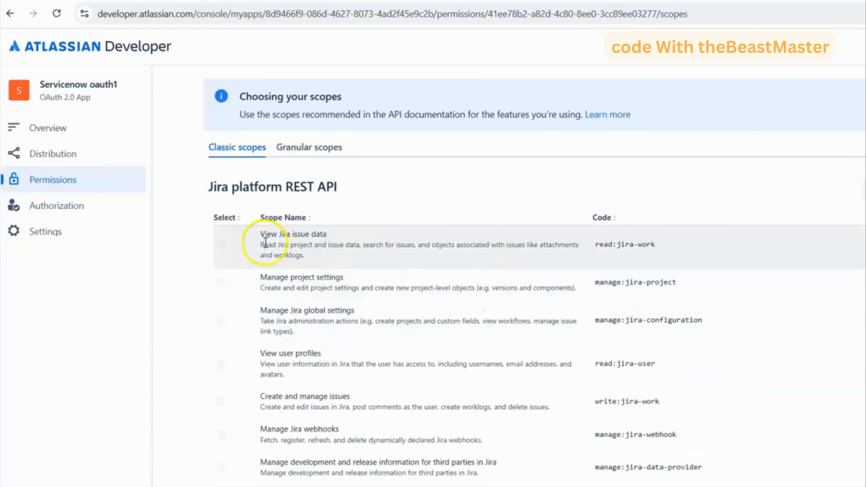
pyautogui.click(637, 220)
pyautogui.click(638, 222)
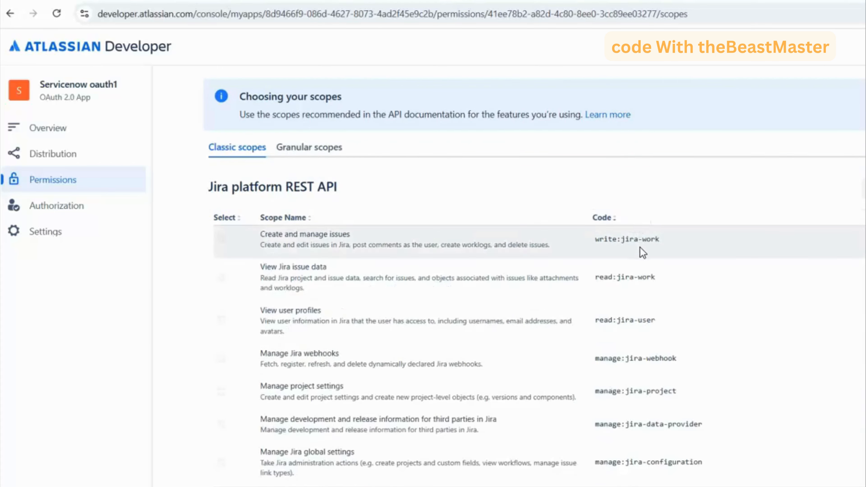
pyautogui.click(220, 282)
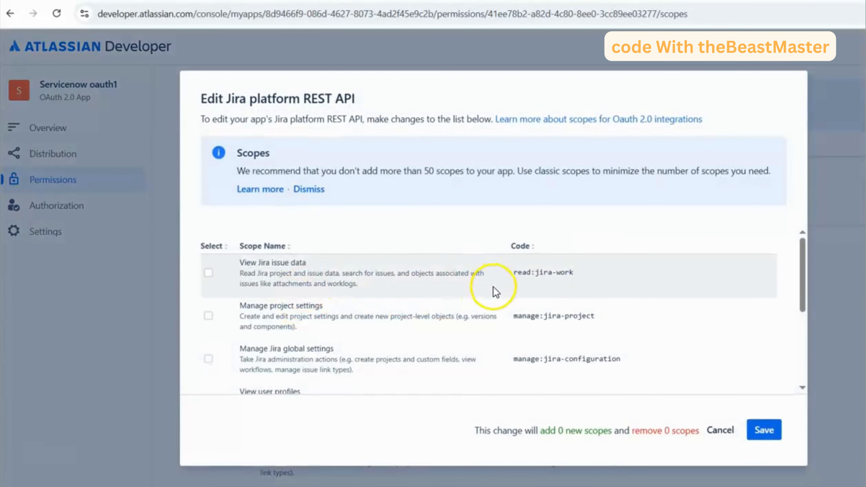
# - Select the View Jira issue data, Manage project settings and Manage Jira global settings scopes for the Jira platform REST API
pyautogui.scroll(-5, 494, 287)
pyautogui.scroll(5, 494, 286)
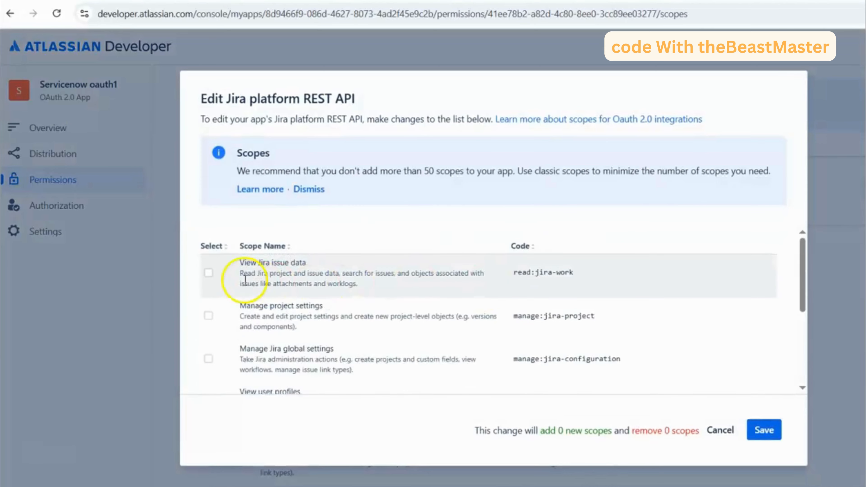
pyautogui.click(208, 273)
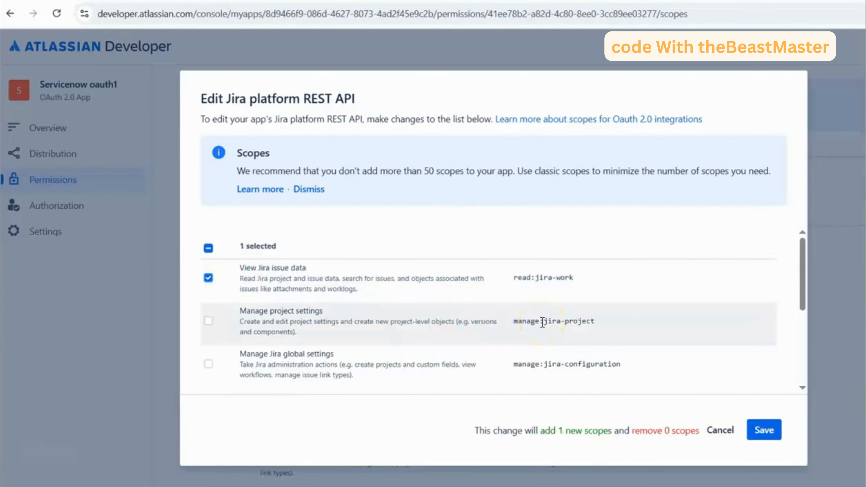
pyautogui.click(208, 321)
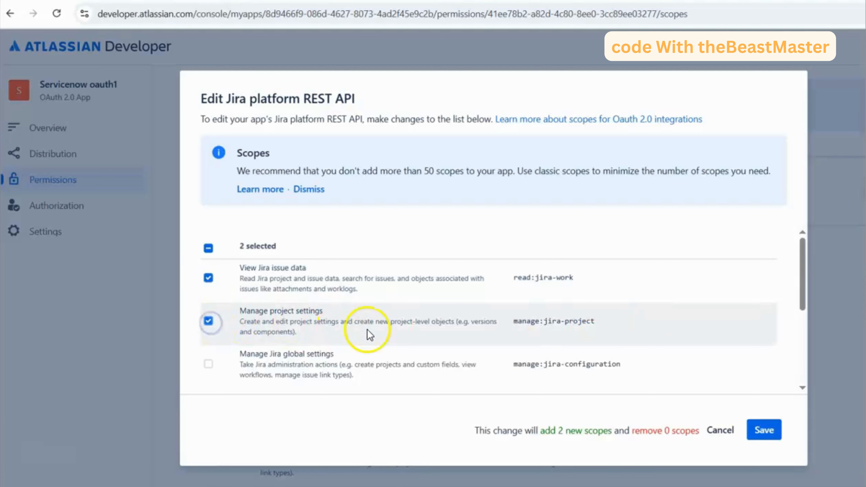
pyautogui.click(209, 363)
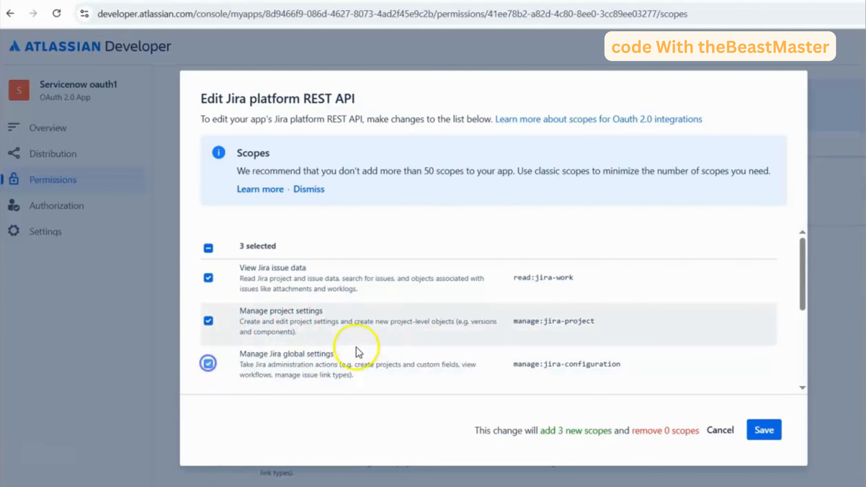
# - Add the View user profiles and Create and manage issues scopes to the selection and save the Jira platform scopes
pyautogui.scroll(-1, 415, 312)
pyautogui.scroll(-3, 415, 312)
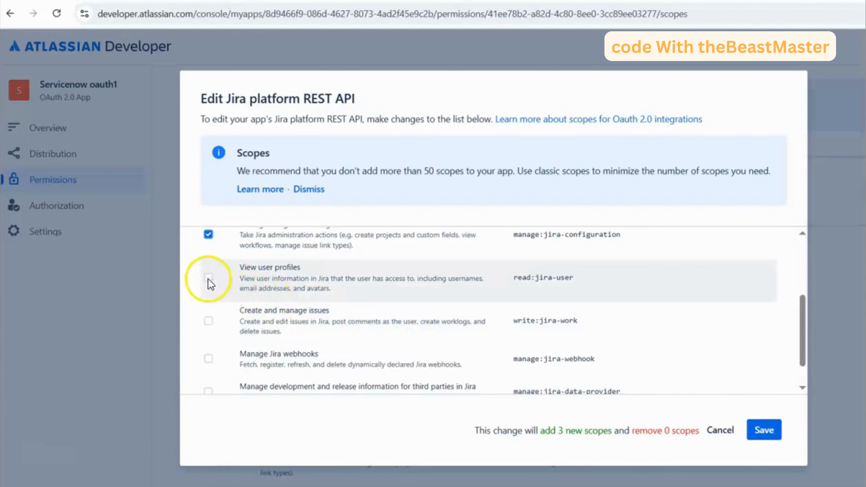
pyautogui.click(208, 279)
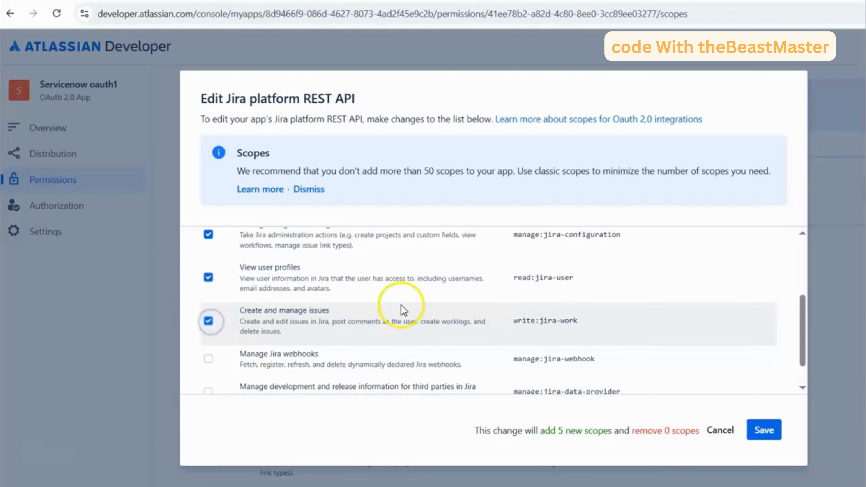
pyautogui.scroll(-1, 402, 309)
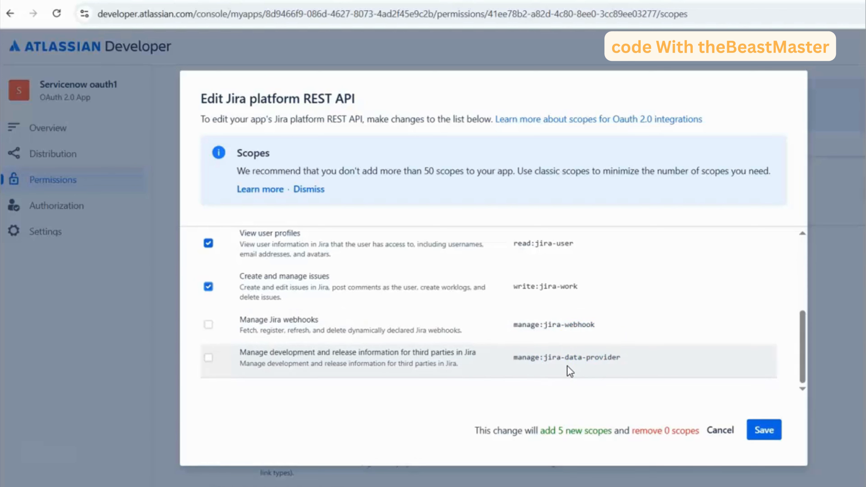
pyautogui.scroll(3, 380, 324)
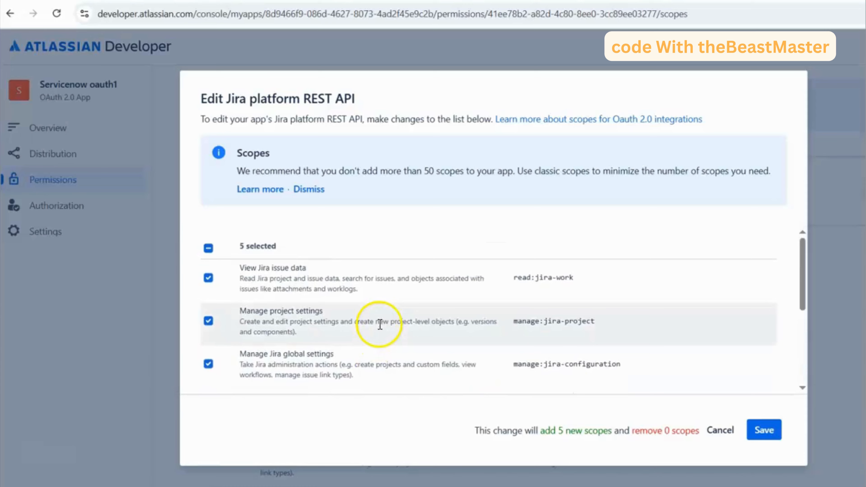
pyautogui.scroll(-3, 380, 324)
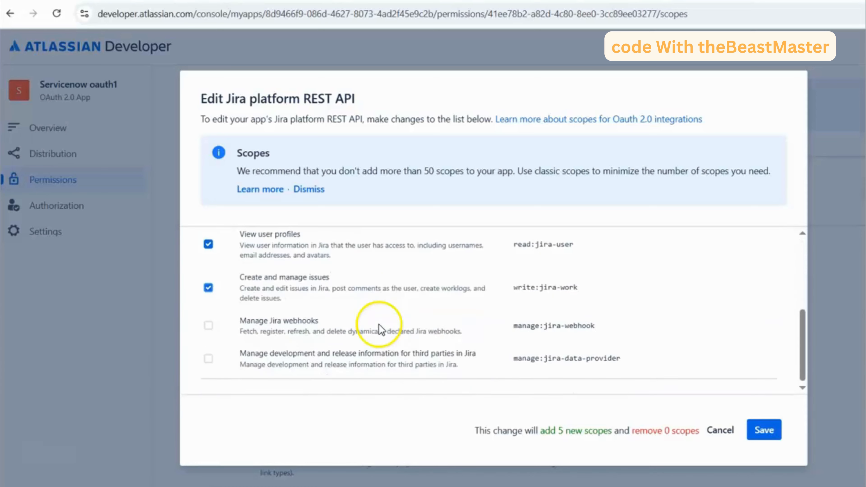
pyautogui.click(763, 431)
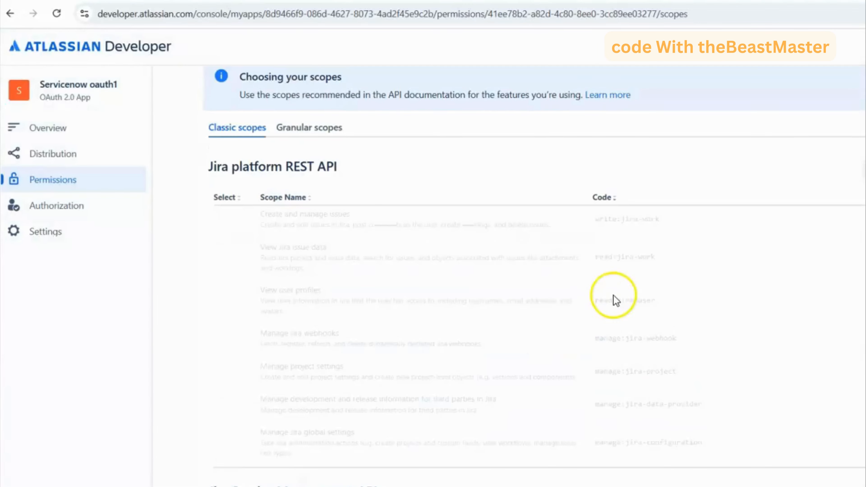
# - Return to the permissions list, add the User identity API to the app, and open its scope configuration
pyautogui.scroll(-8, 590, 317)
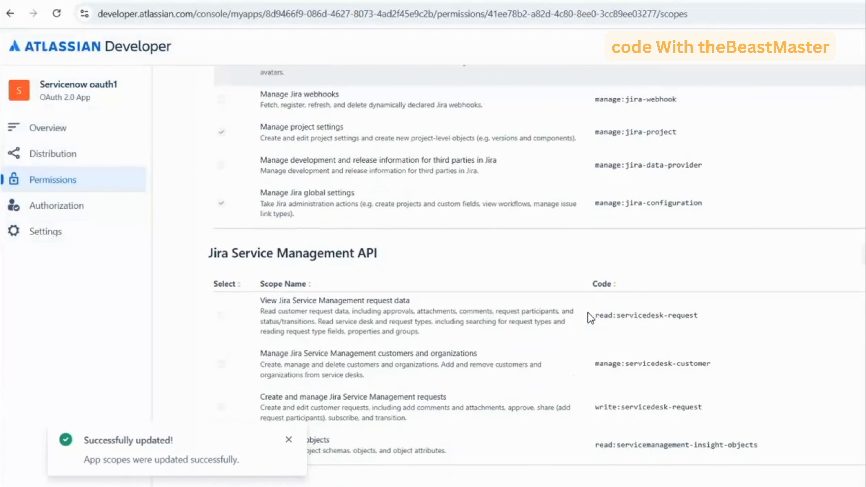
pyautogui.click(502, 322)
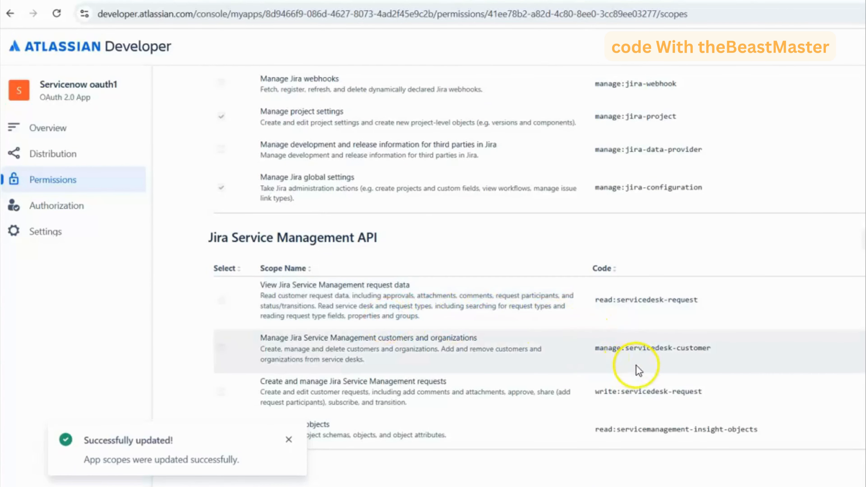
pyautogui.scroll(8, 512, 358)
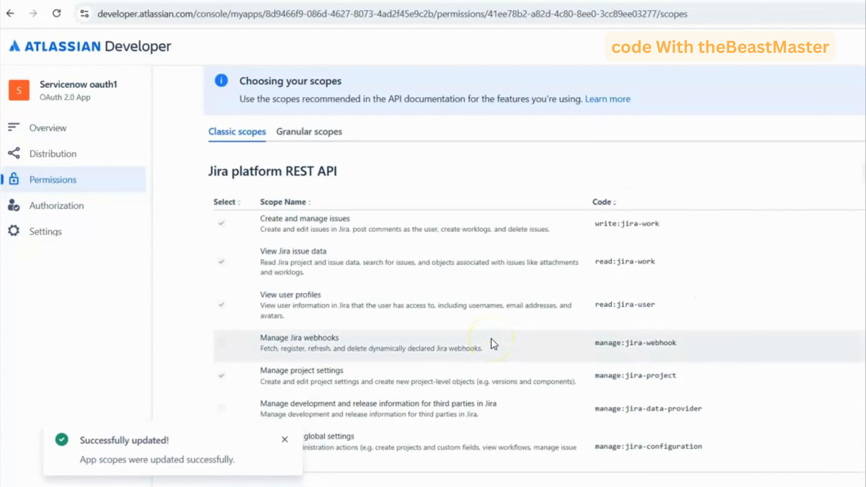
pyautogui.scroll(-6, 491, 343)
pyautogui.scroll(10, 491, 345)
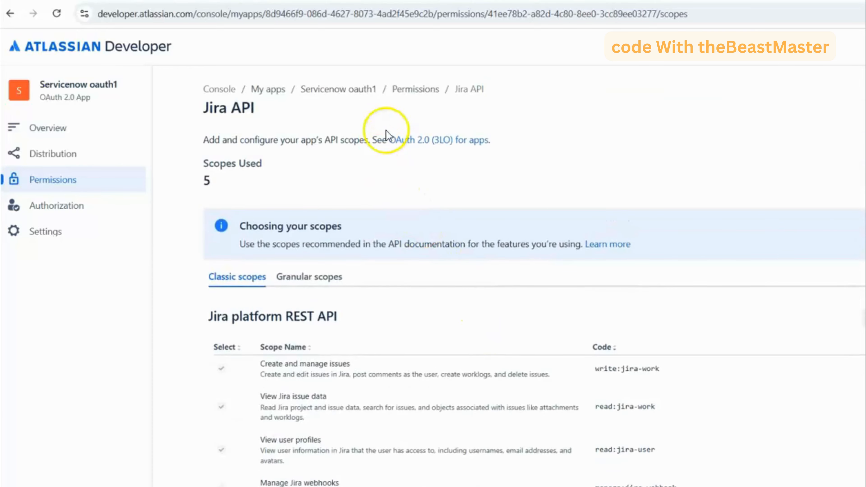
pyautogui.click(415, 89)
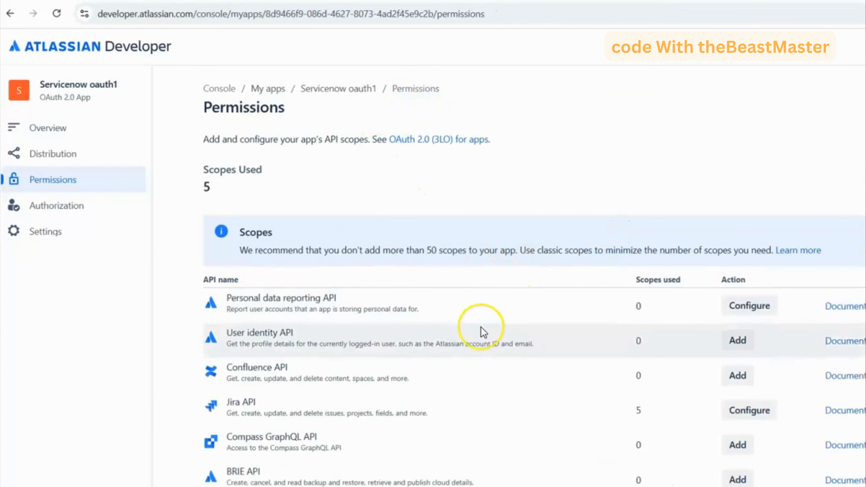
pyautogui.scroll(-2, 482, 330)
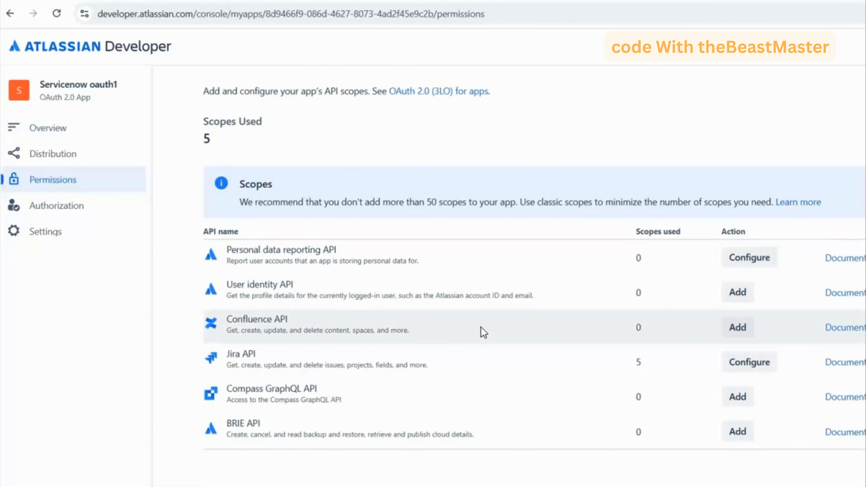
pyautogui.click(738, 292)
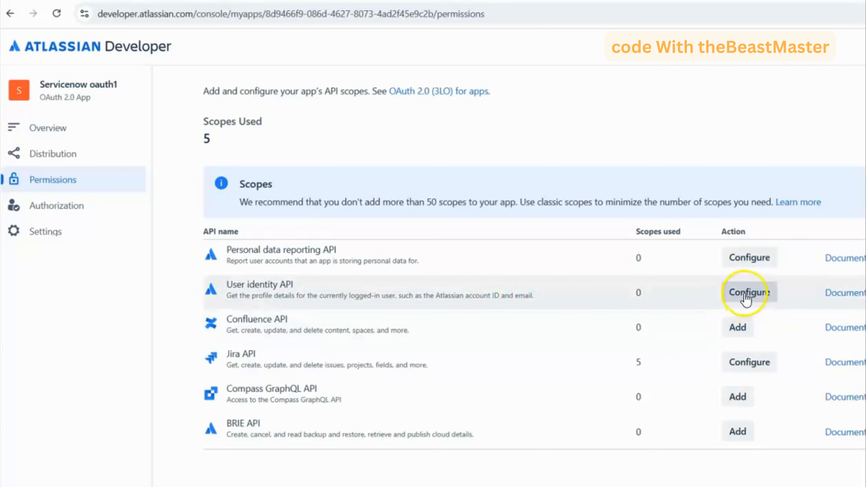
pyautogui.click(747, 294)
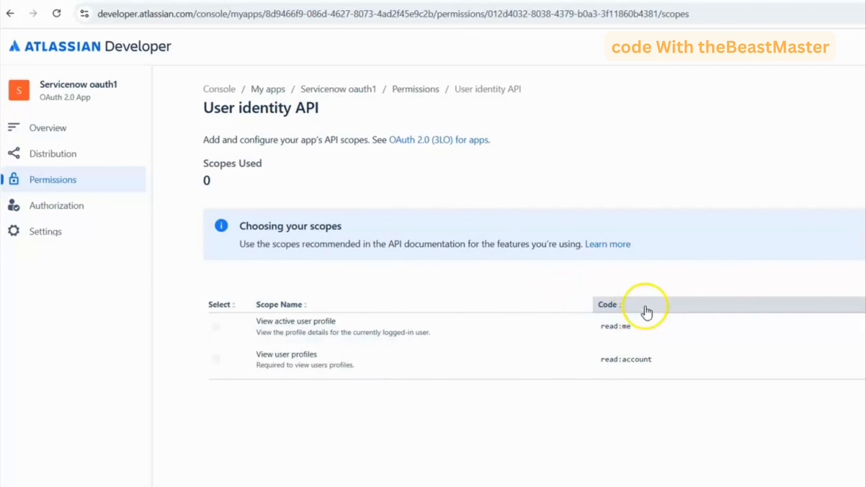
# - Go back to the permissions list, add the Confluence API to the app, and open its scope configuration
pyautogui.click(428, 89)
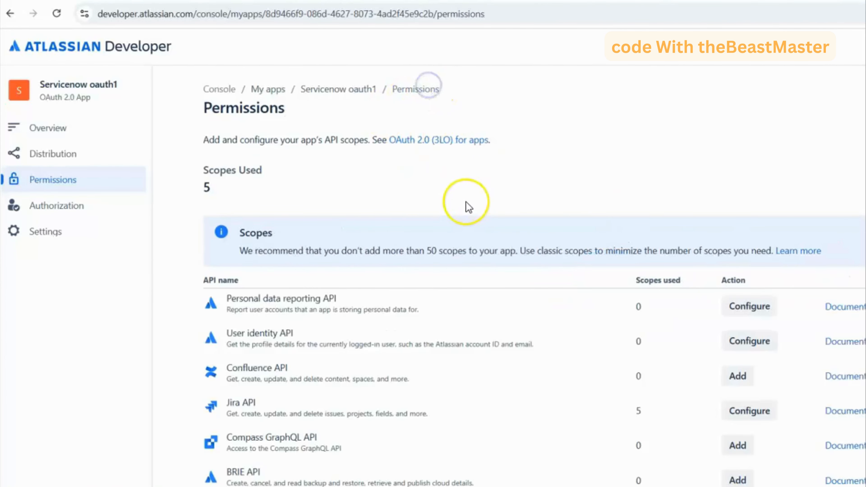
pyautogui.scroll(-1, 458, 238)
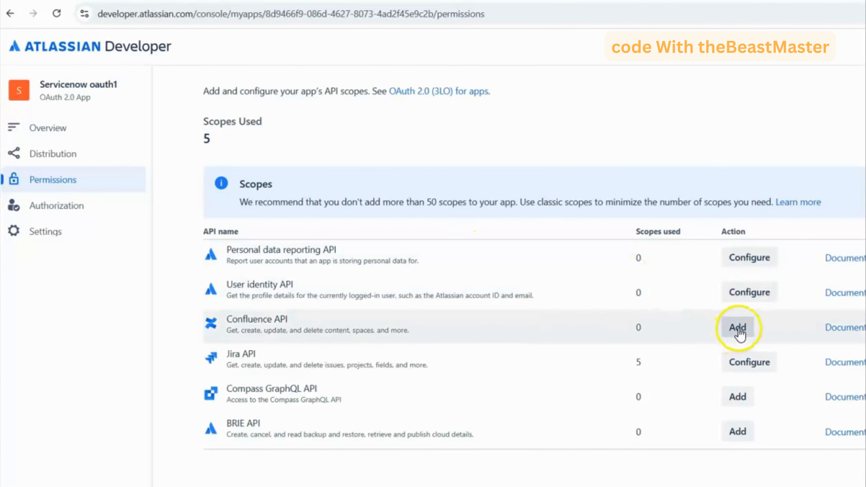
pyautogui.click(735, 333)
pyautogui.click(741, 327)
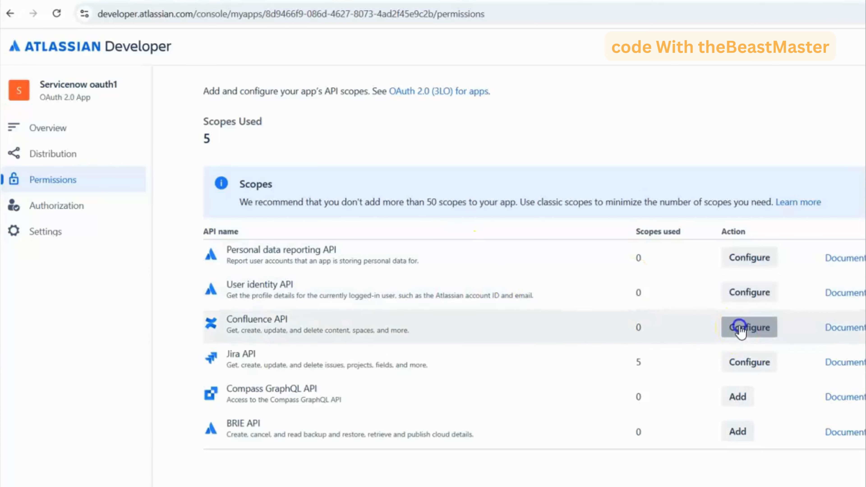
# - Review the Confluence API's classic scopes on the page and in the scope editor, and close the editor without saving
pyautogui.scroll(-3, 475, 294)
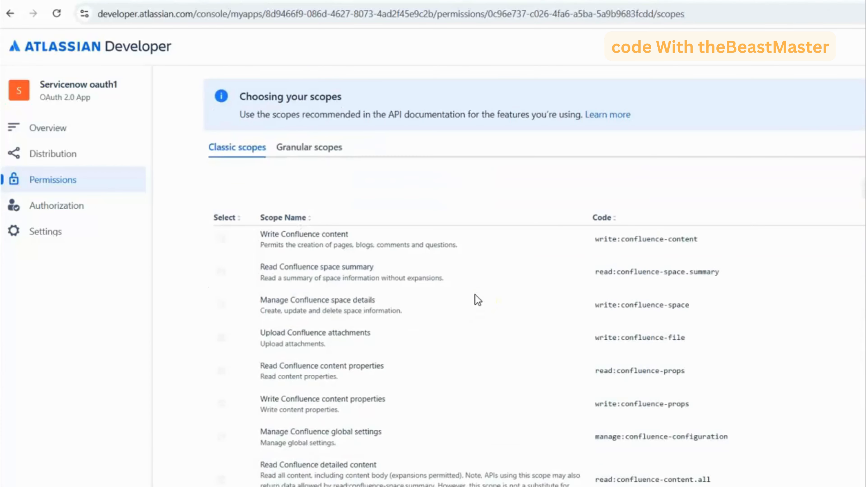
pyautogui.scroll(-3, 476, 299)
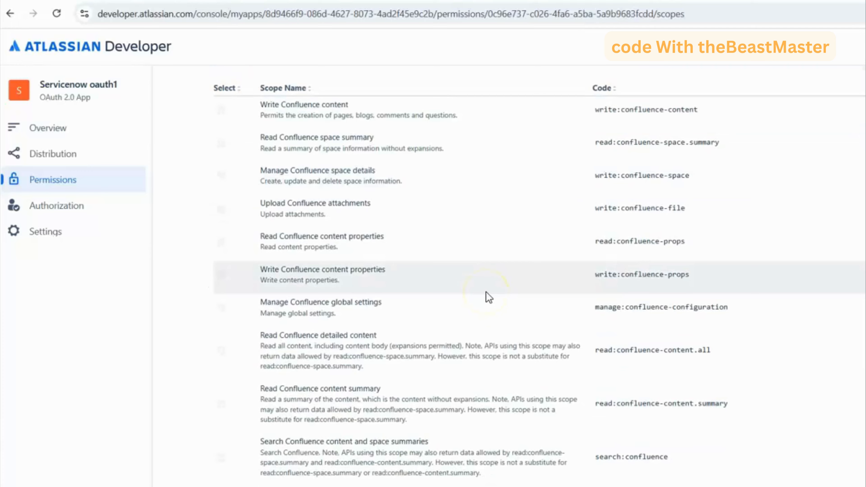
pyautogui.scroll(-5, 491, 296)
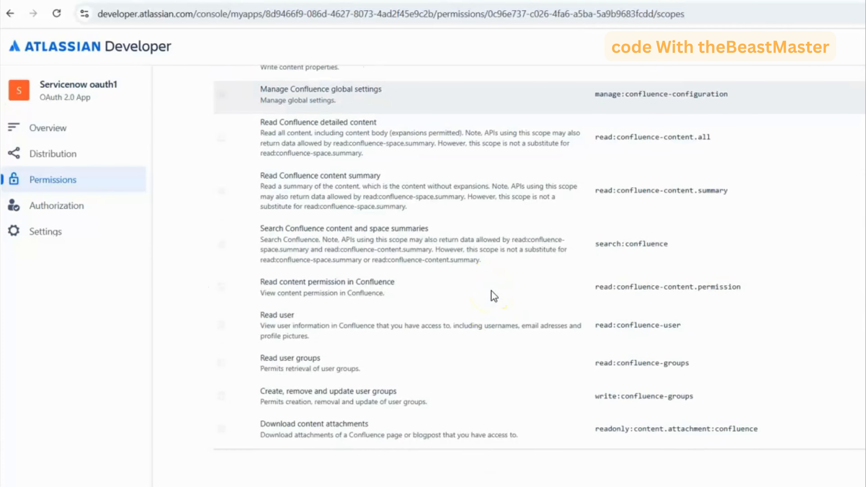
pyautogui.scroll(8, 512, 309)
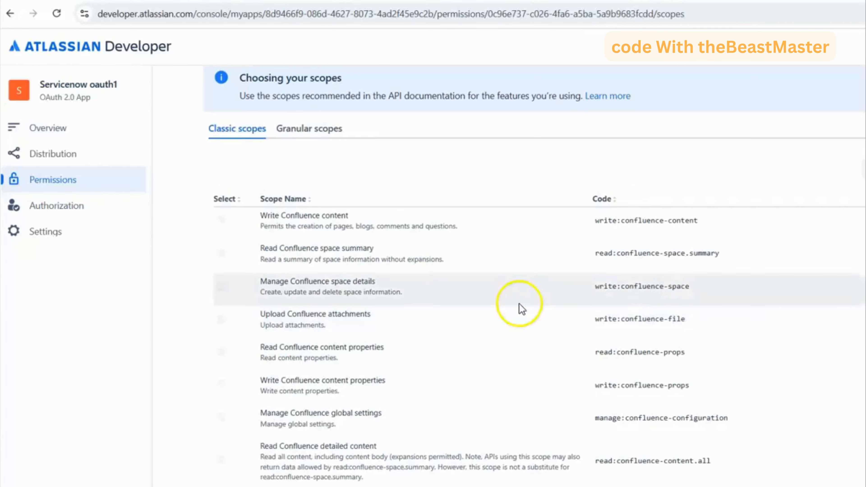
pyautogui.click(865, 170)
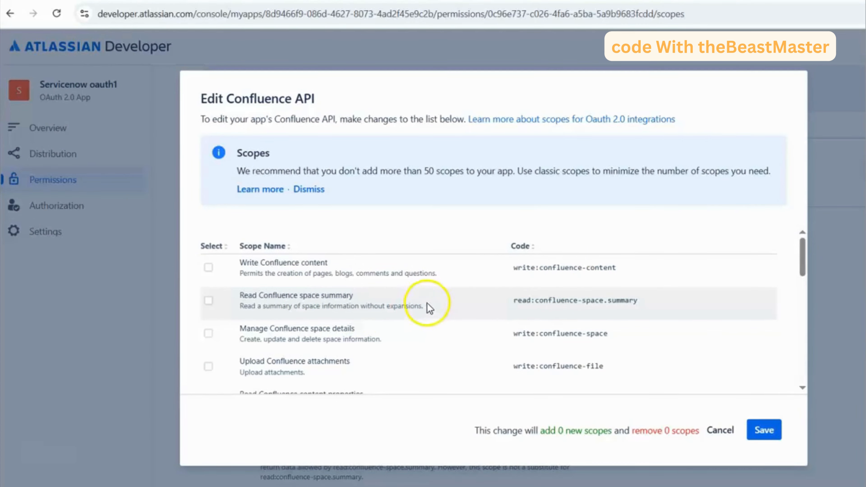
pyautogui.scroll(-5, 474, 309)
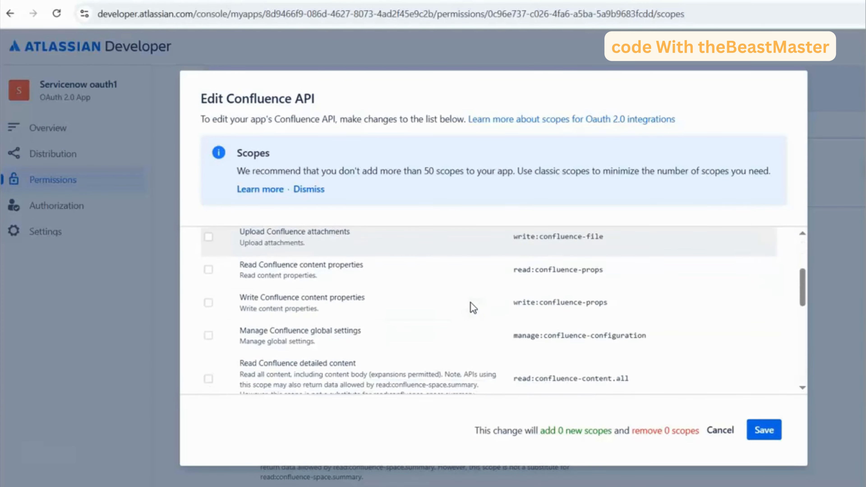
pyautogui.scroll(-8, 473, 308)
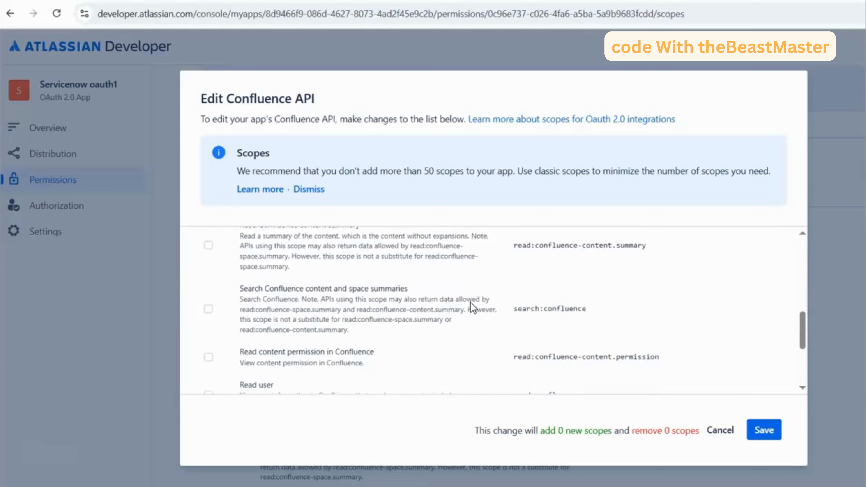
pyautogui.scroll(-1, 473, 306)
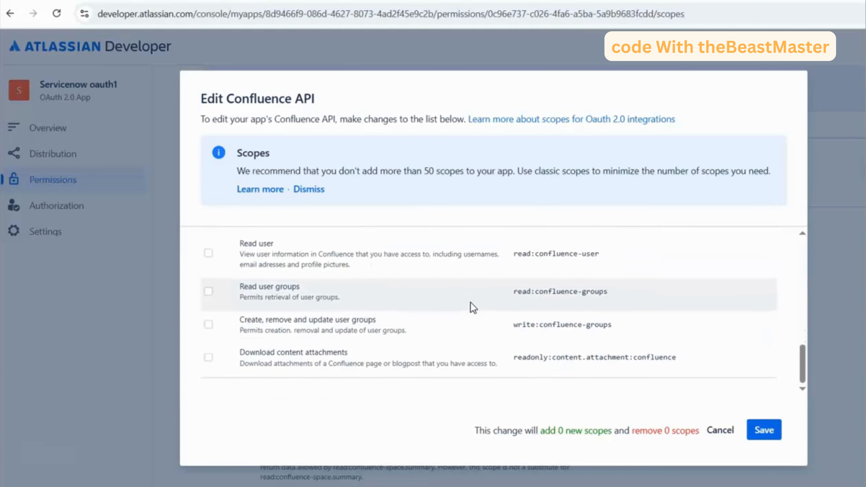
pyautogui.scroll(14, 473, 309)
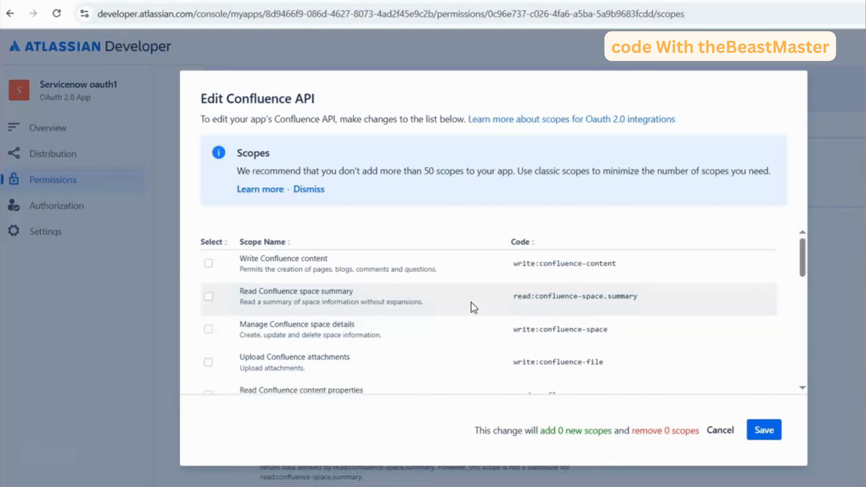
pyautogui.scroll(-6, 474, 308)
pyautogui.scroll(-5, 474, 308)
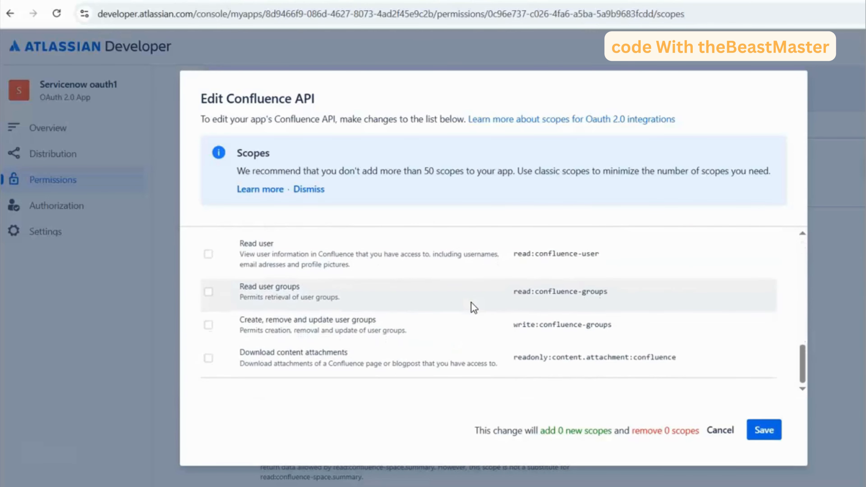
pyautogui.scroll(12, 471, 303)
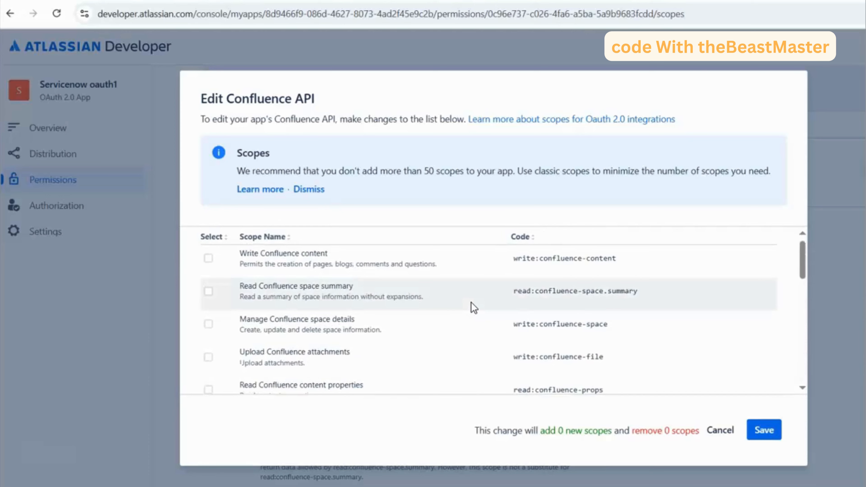
pyautogui.scroll(-3, 473, 308)
pyautogui.scroll(1, 473, 308)
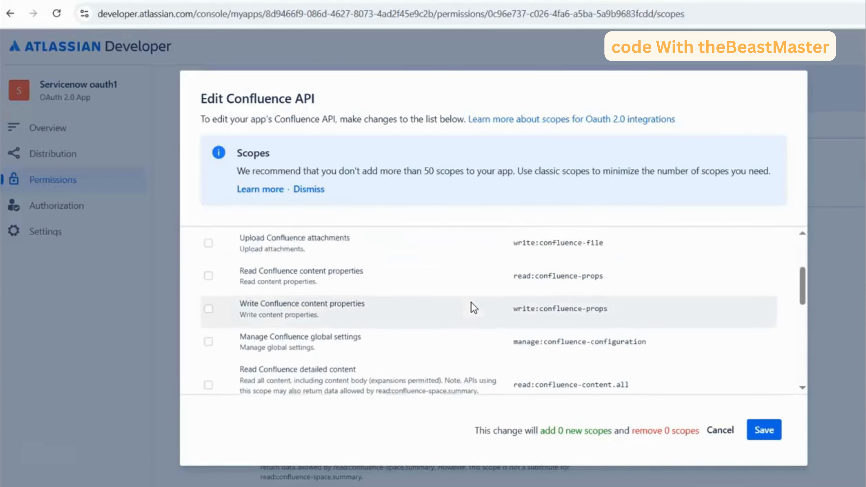
pyautogui.scroll(3, 473, 308)
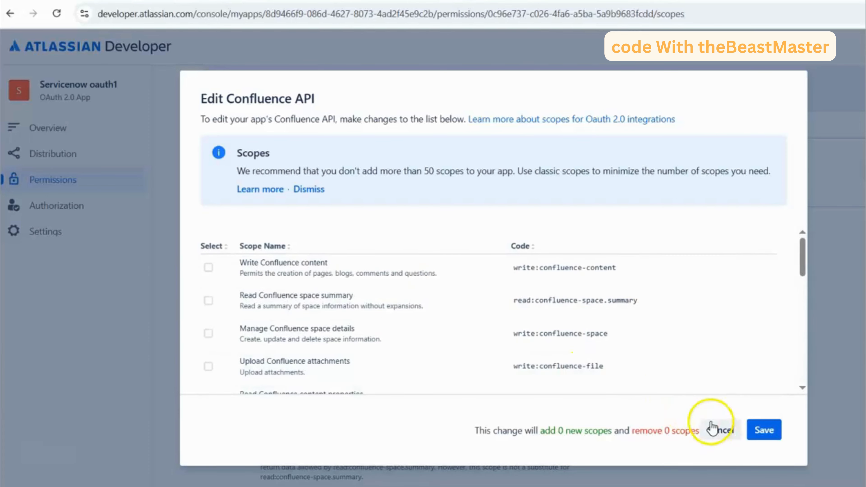
pyautogui.click(713, 430)
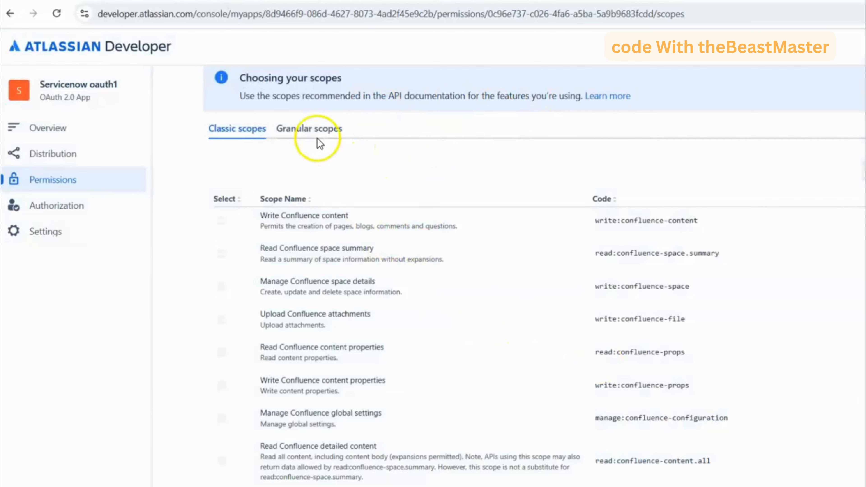
# - Search the Confluence API's granular scopes for "delet:spr" and clear the search
pyautogui.click(319, 129)
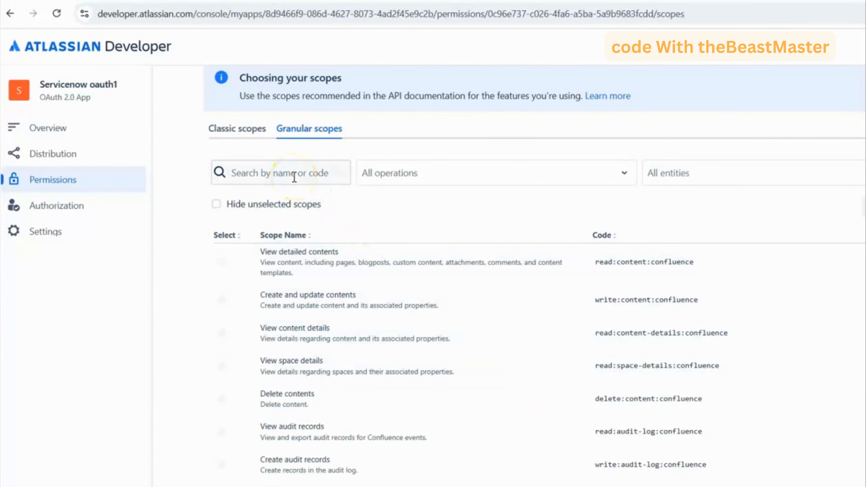
pyautogui.scroll(3, 295, 178)
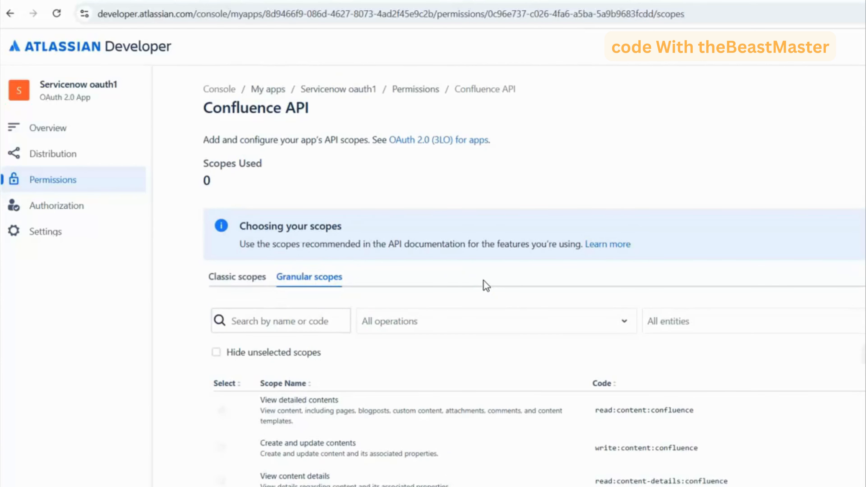
pyautogui.scroll(-3, 436, 261)
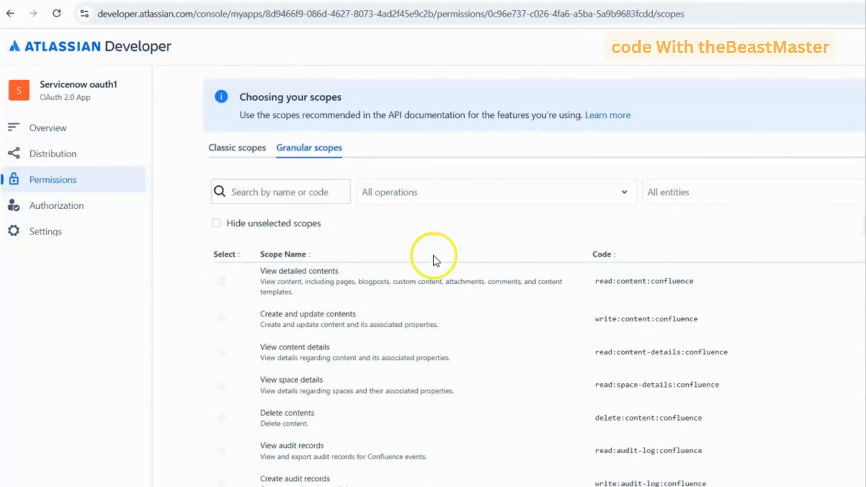
pyautogui.click(292, 195)
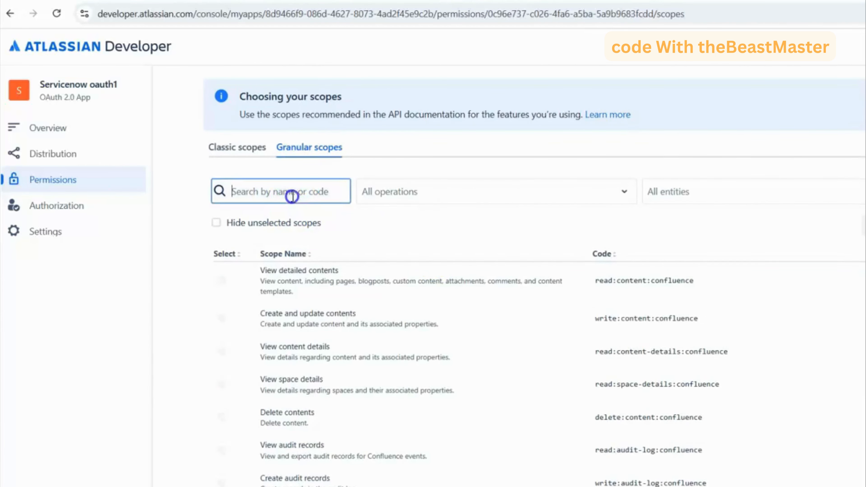
pyautogui.write('de')
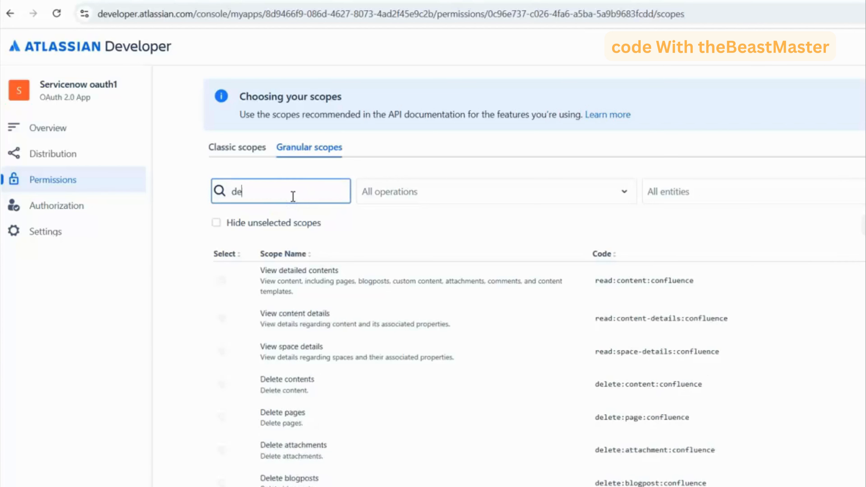
pyautogui.write('let:s')
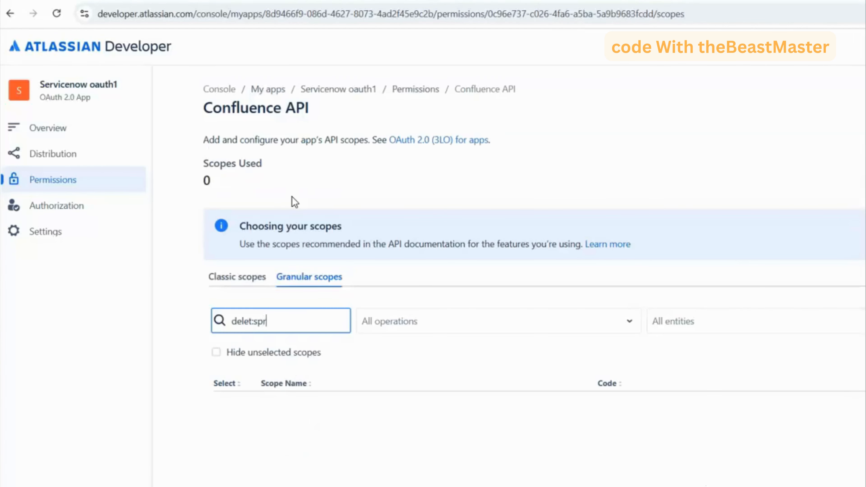
pyautogui.write('pr')
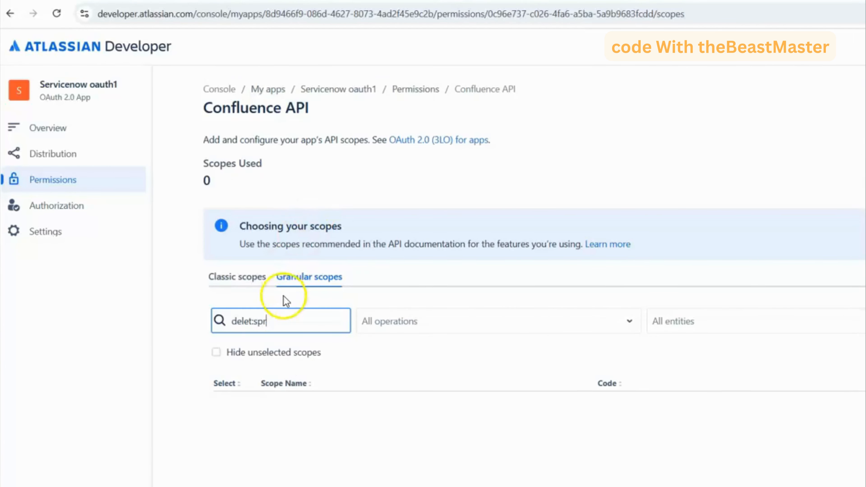
pyautogui.click(248, 322)
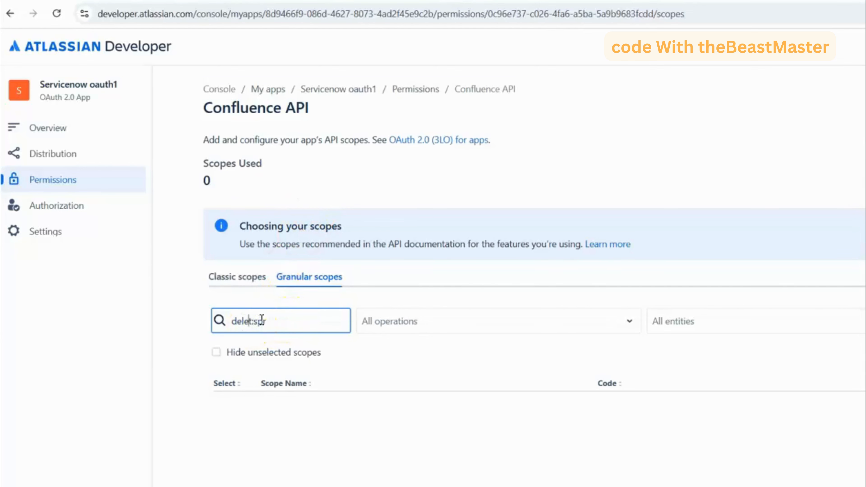
pyautogui.click(286, 320)
pyautogui.hotkey('ctrl', 'a')
pyautogui.press('BackSpace')
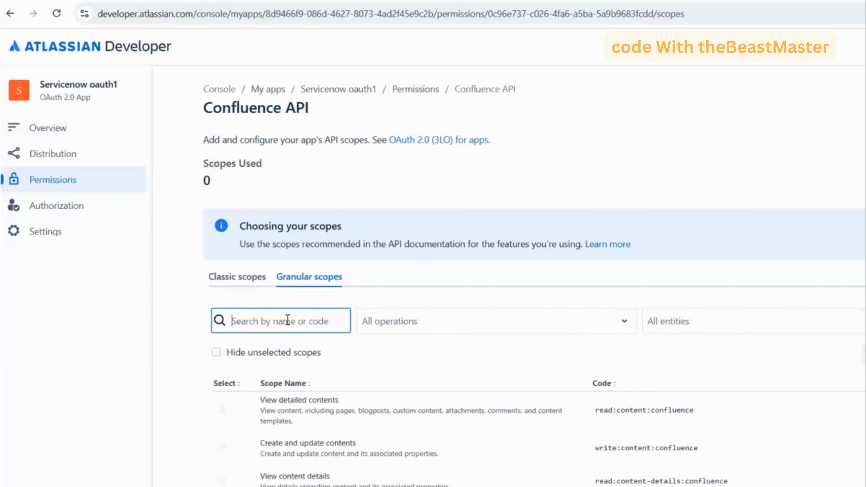
# - Search the Confluence granular scopes for "read:issu", and replace that search with "read:jq"
pyautogui.click(260, 320)
pyautogui.write('read')
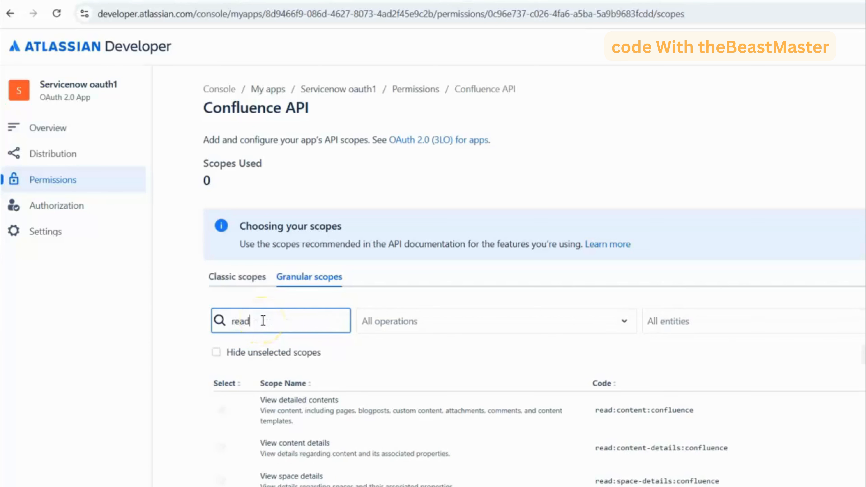
pyautogui.write(':iss')
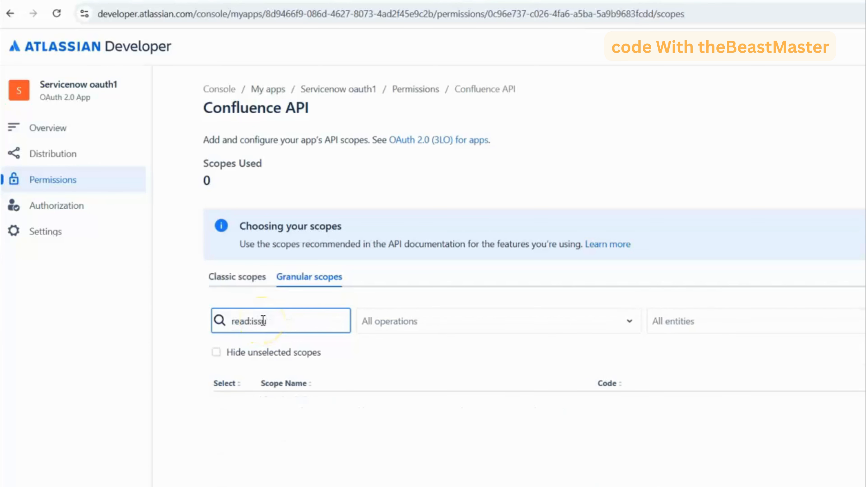
pyautogui.hotkey('ctrl', 'a')
pyautogui.press('BackSpace')
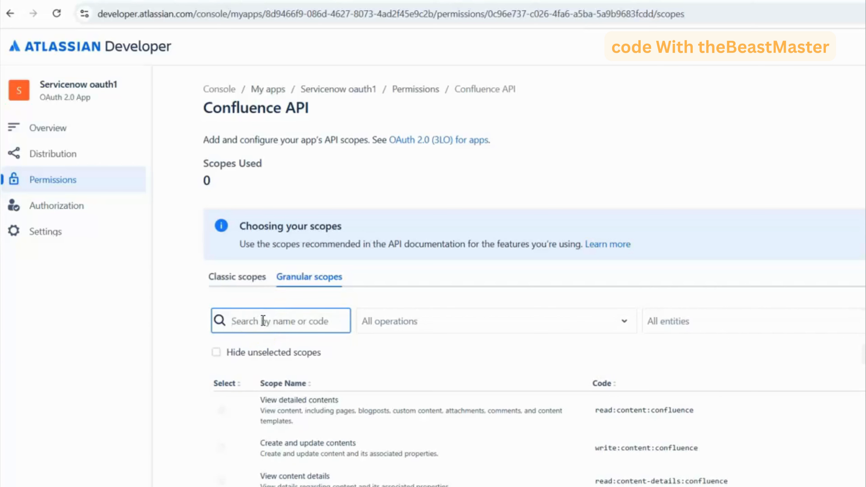
pyautogui.write('read:jq')
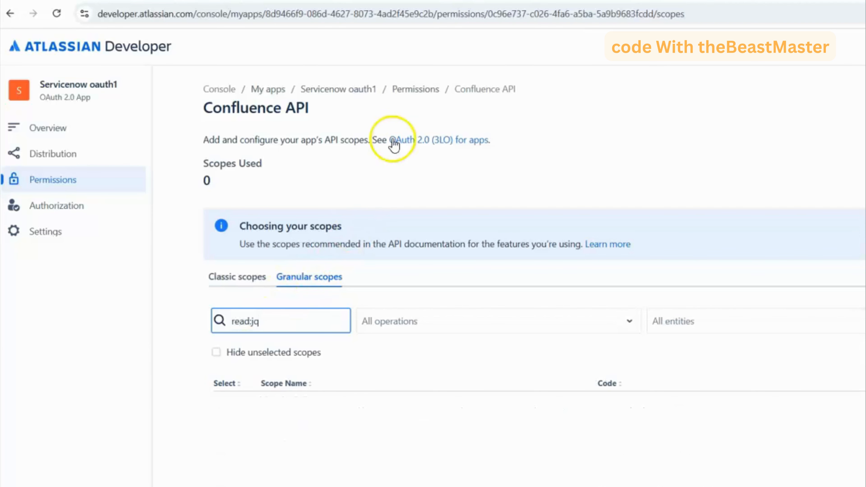
# - Return to the app's permissions list and open the granular scopes of the Jira API
pyautogui.click(403, 90)
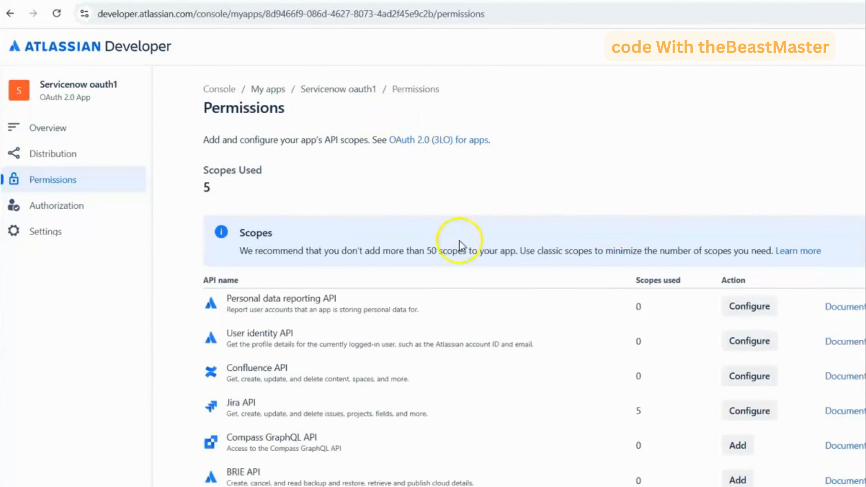
pyautogui.scroll(-1, 457, 233)
pyautogui.click(749, 362)
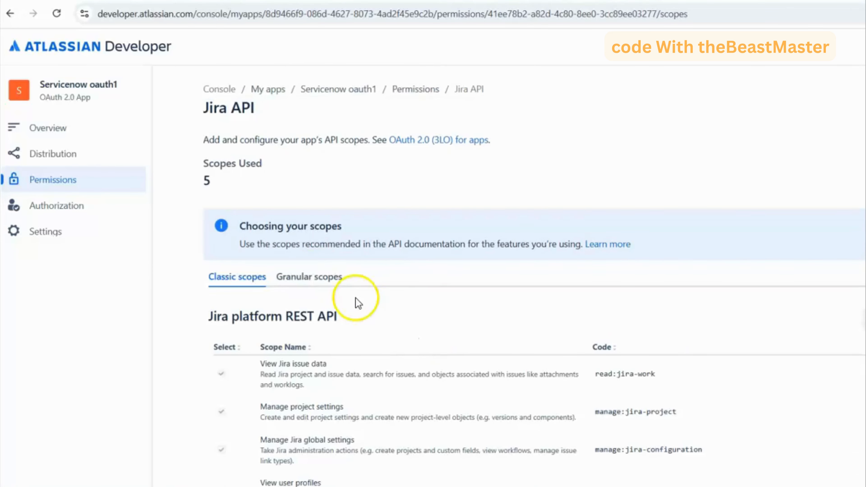
pyautogui.click(327, 277)
pyautogui.scroll(-3, 440, 307)
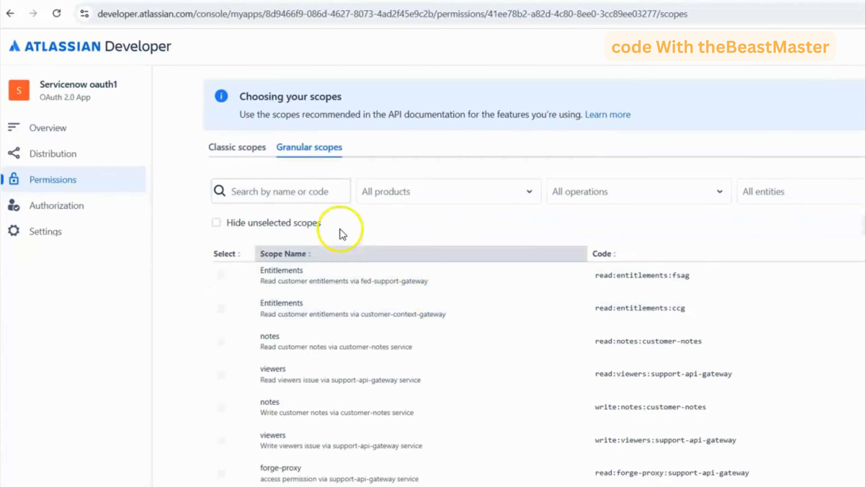
# - Search the Jira API's granular scopes for "delete:sp"
pyautogui.click(300, 192)
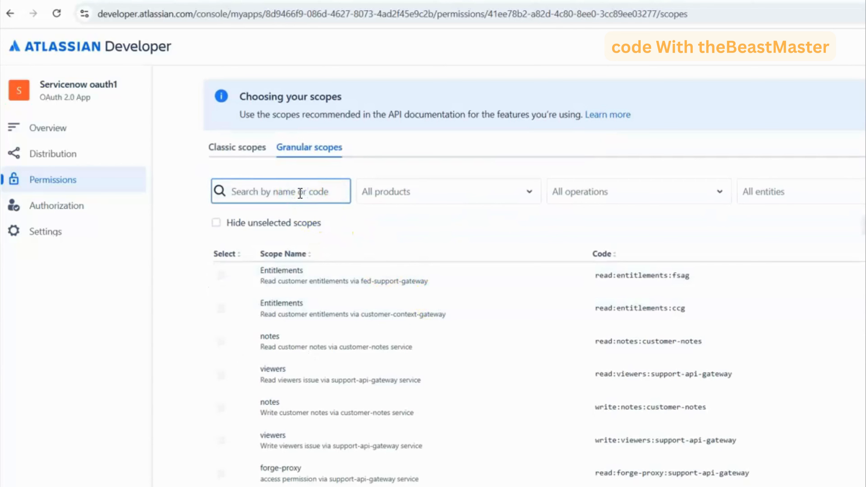
pyautogui.write('delete')
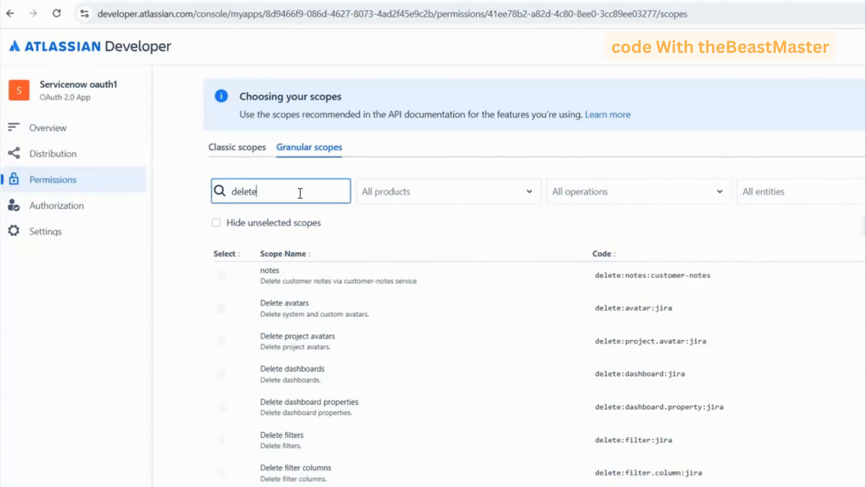
pyautogui.write(':sp')
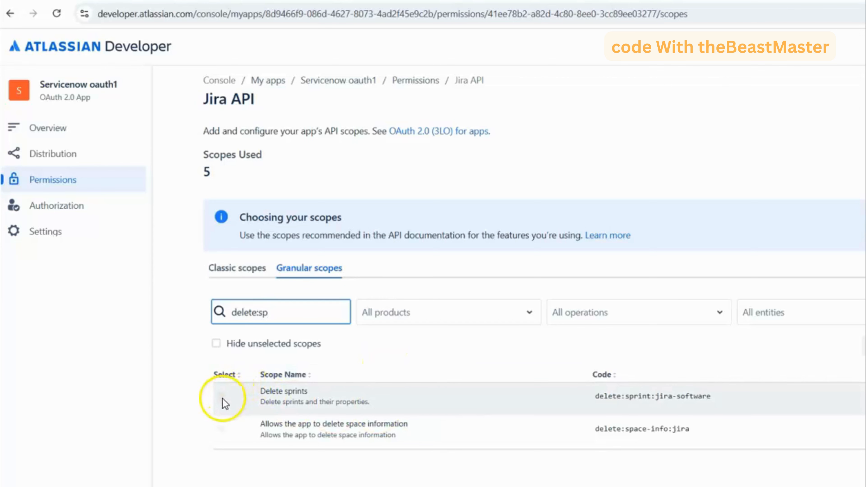
# - Open the Jira API's granular scopes for editing, search for "delete:spr" and select the delete:sprint:jira-software scope
pyautogui.click(865, 345)
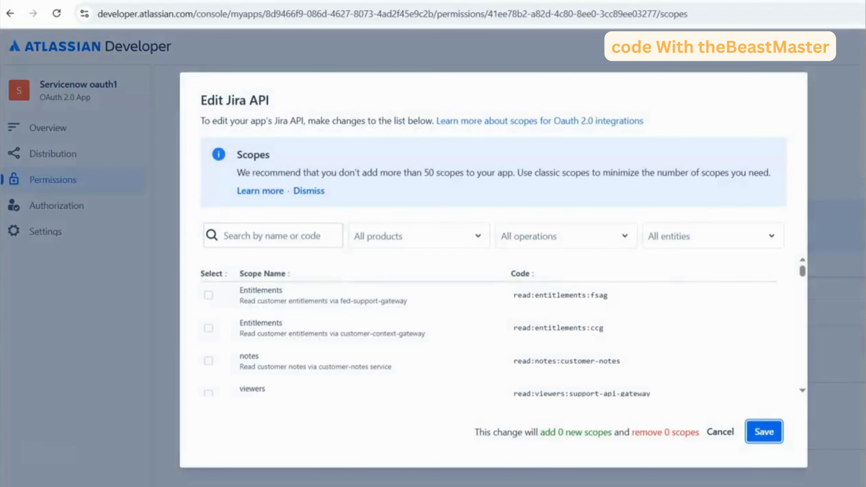
pyautogui.click(227, 234)
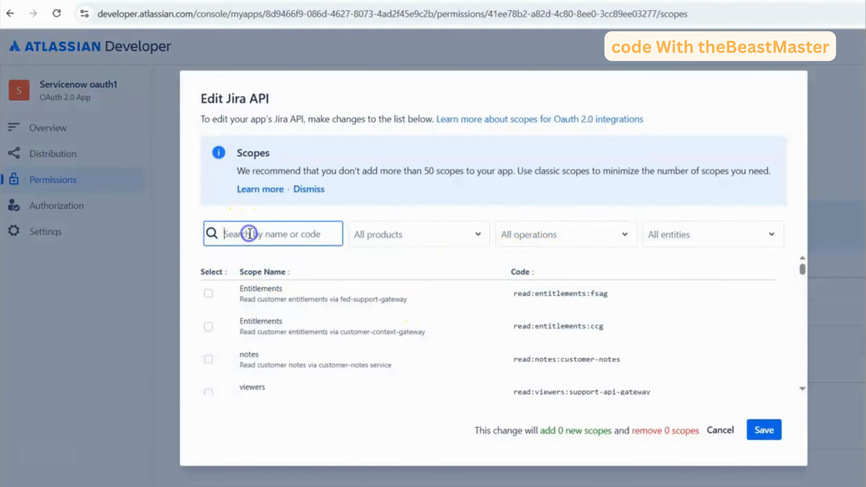
pyautogui.write('delete')
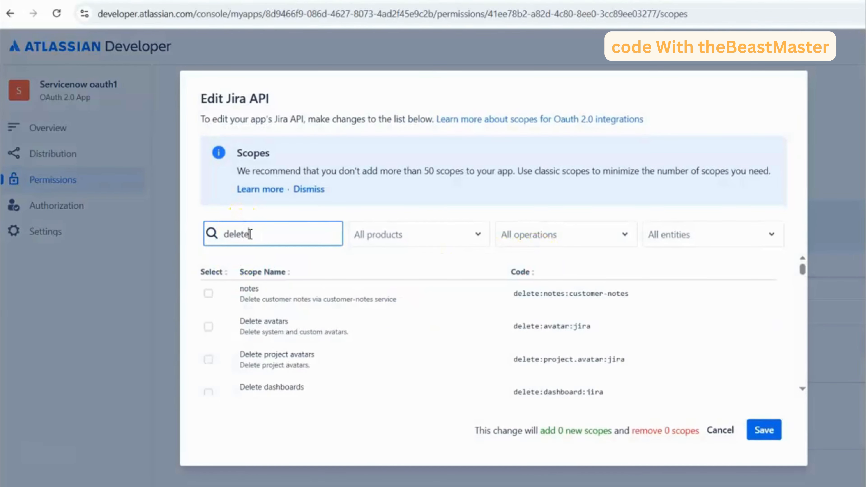
pyautogui.write('s')
pyautogui.press('BackSpace')
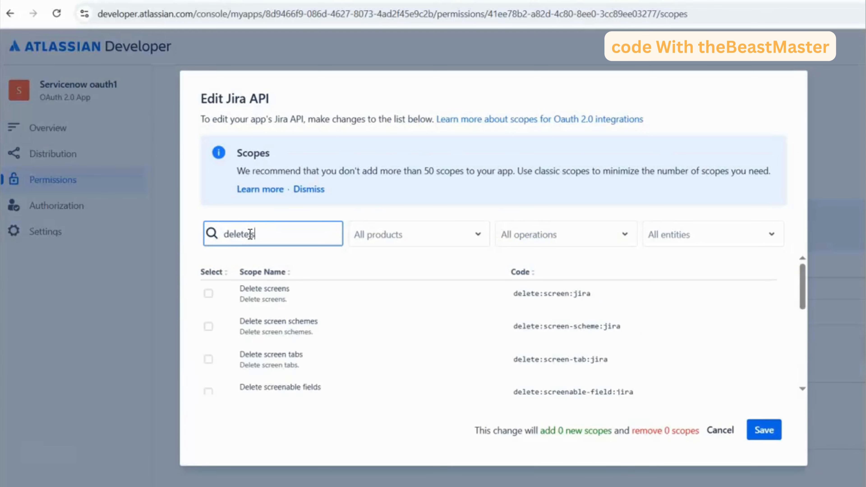
pyautogui.write('pr')
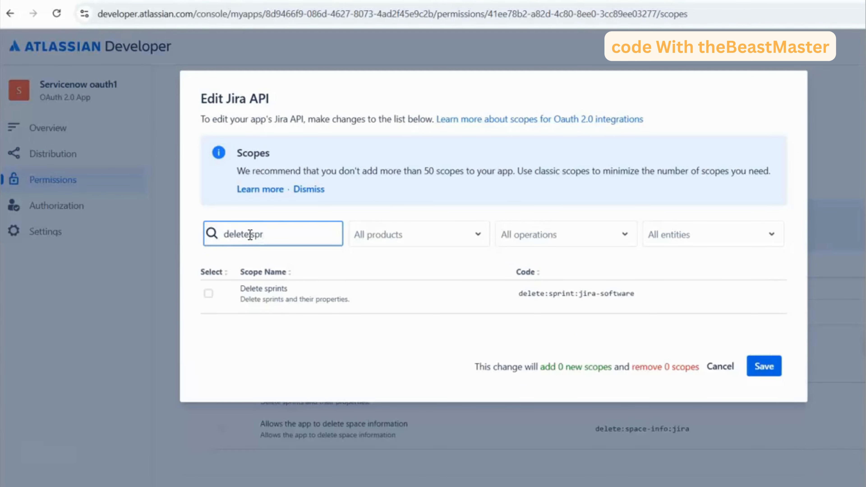
pyautogui.click(208, 293)
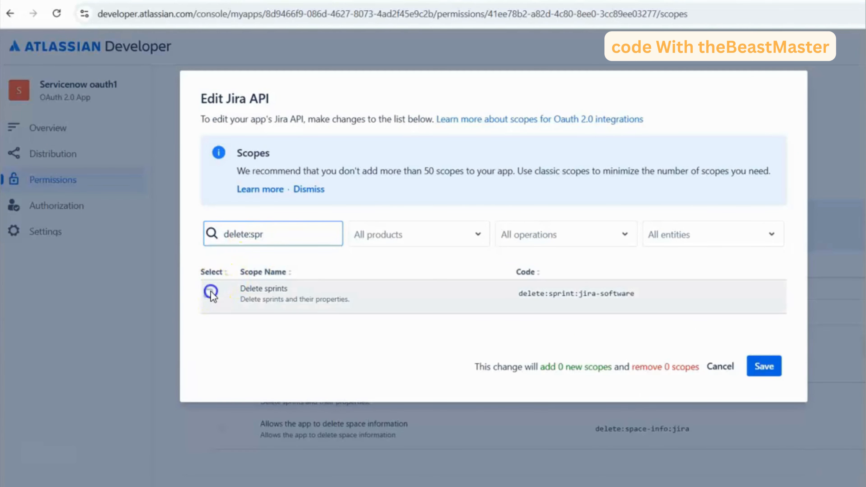
# - Search the scopes for "read:issue" and select read:issue-details:jira, leaving read:issue:jira unselected
pyautogui.doubleClick(287, 236)
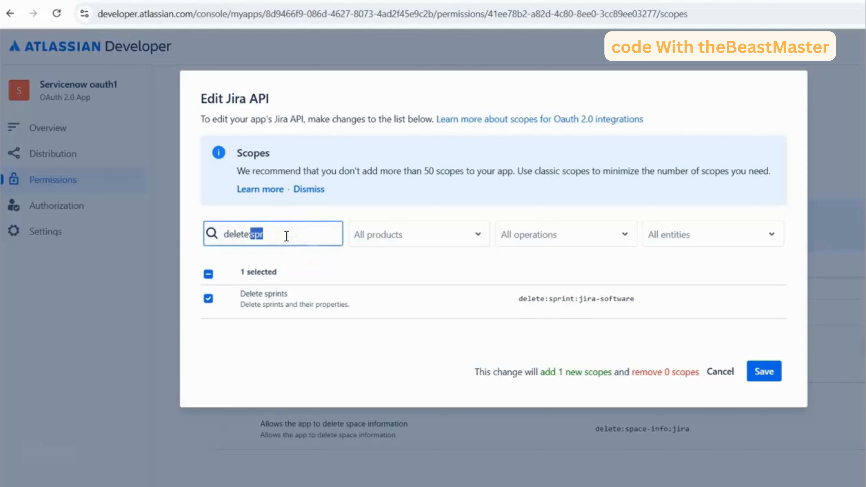
pyautogui.press('BackSpace')
pyautogui.press('BackSpace')
pyautogui.press('BackSpace')
pyautogui.write('rea')
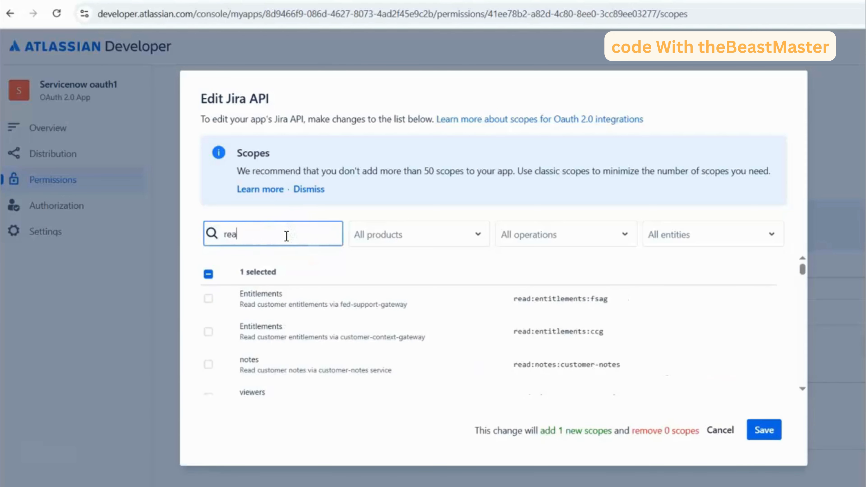
pyautogui.write('d:issue')
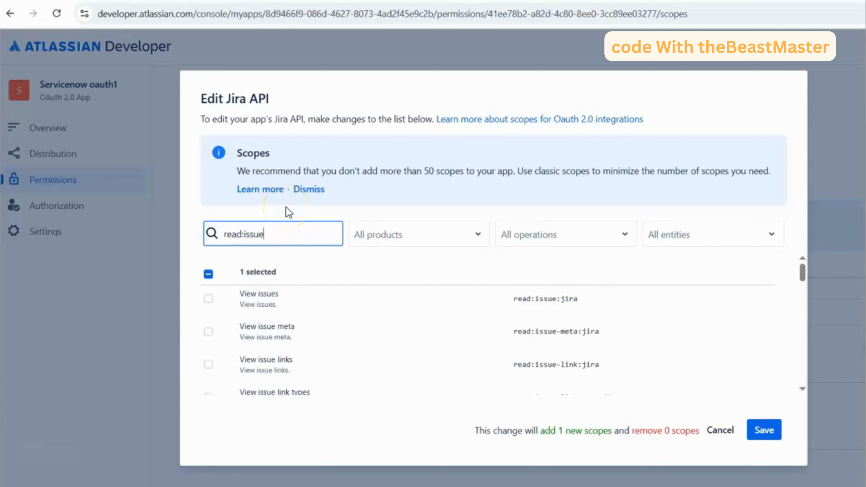
pyautogui.click(209, 299)
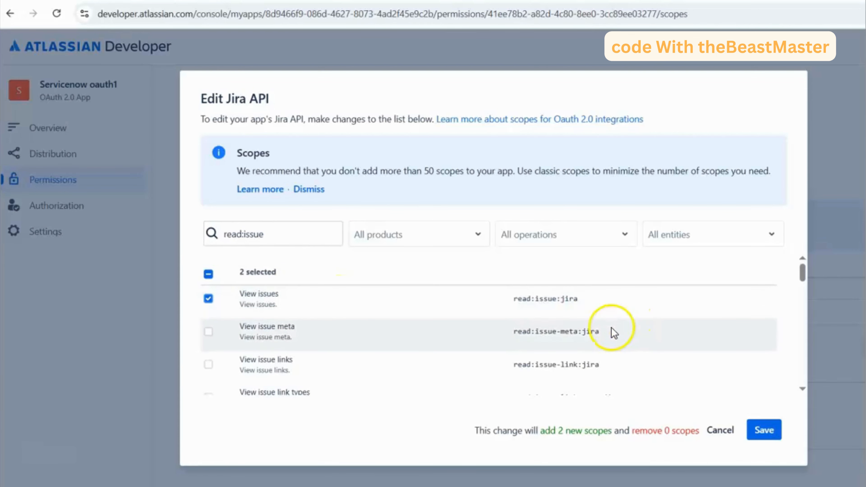
pyautogui.scroll(-3, 551, 354)
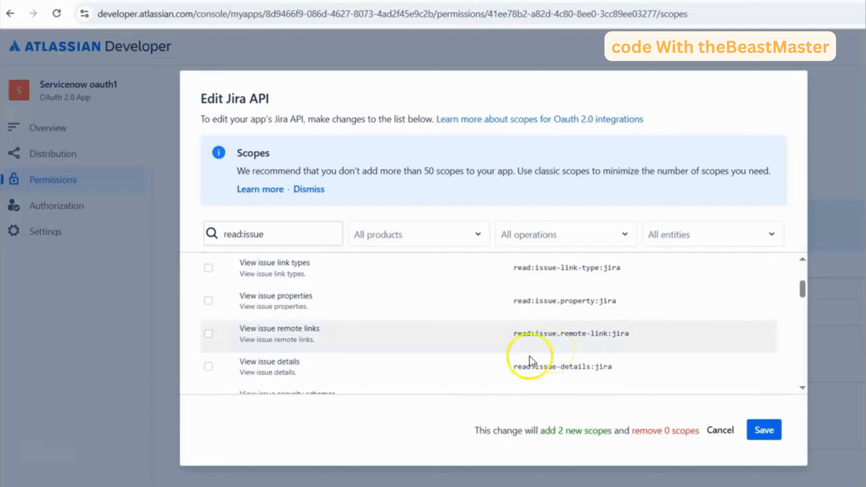
pyautogui.click(210, 370)
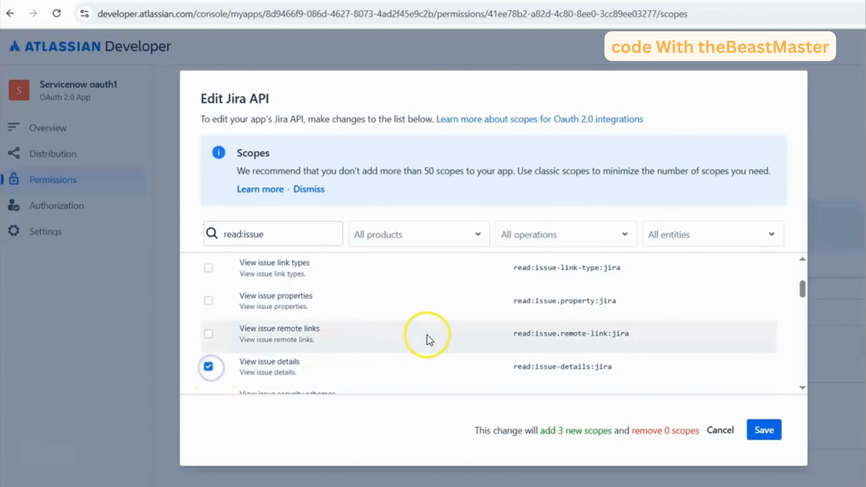
pyautogui.scroll(4, 429, 340)
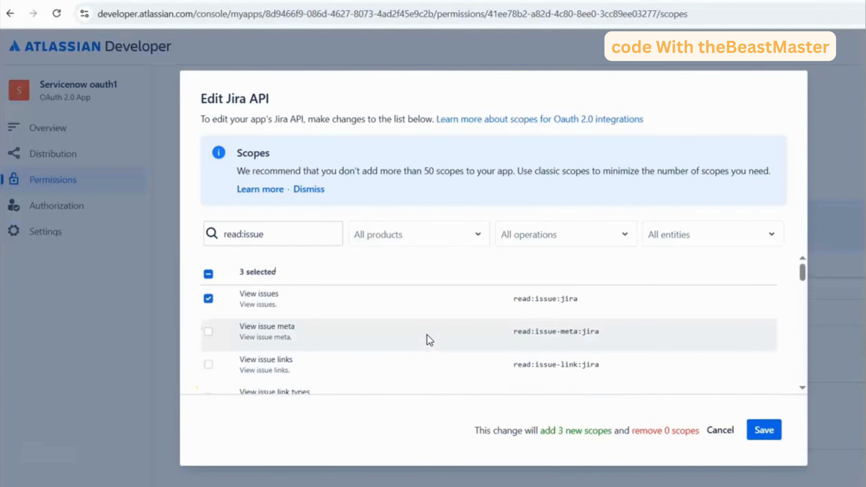
pyautogui.click(209, 298)
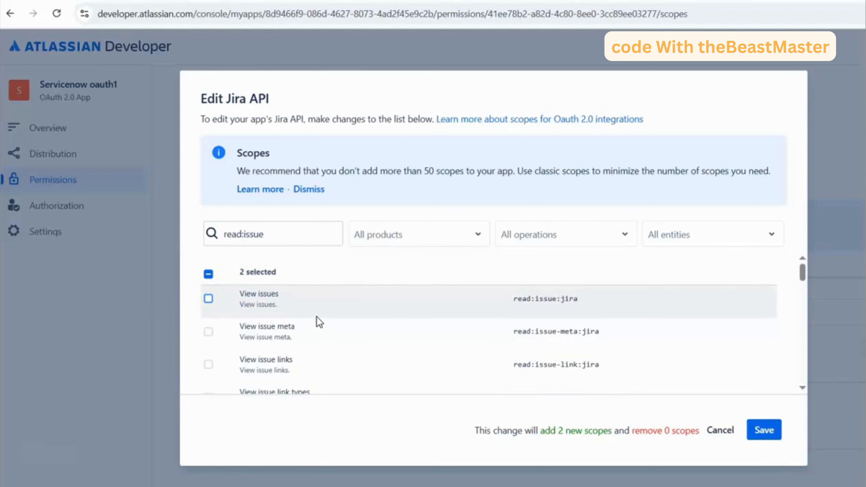
# - Change the scope search to "read:jql" and select the read:jql:jira scope
pyautogui.doubleClick(253, 234)
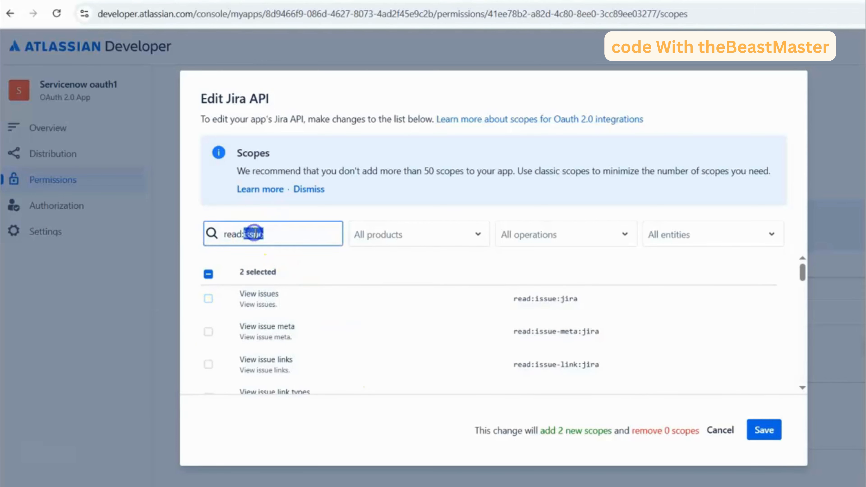
pyautogui.write('jql')
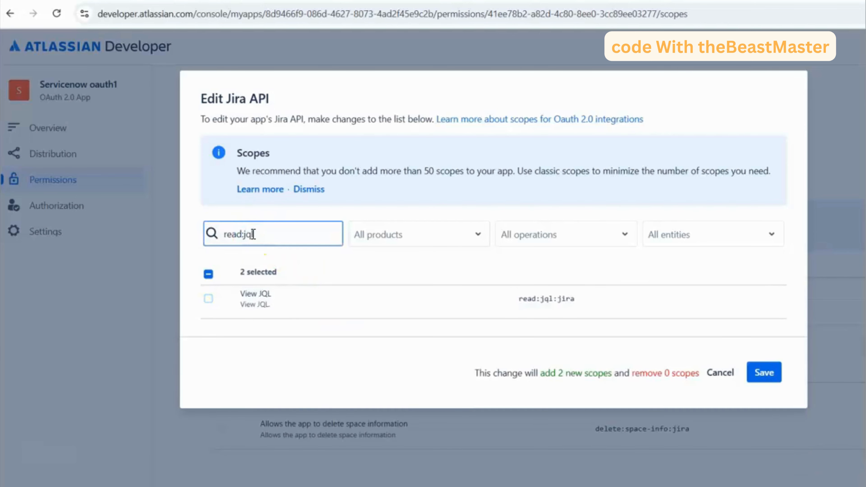
pyautogui.click(208, 299)
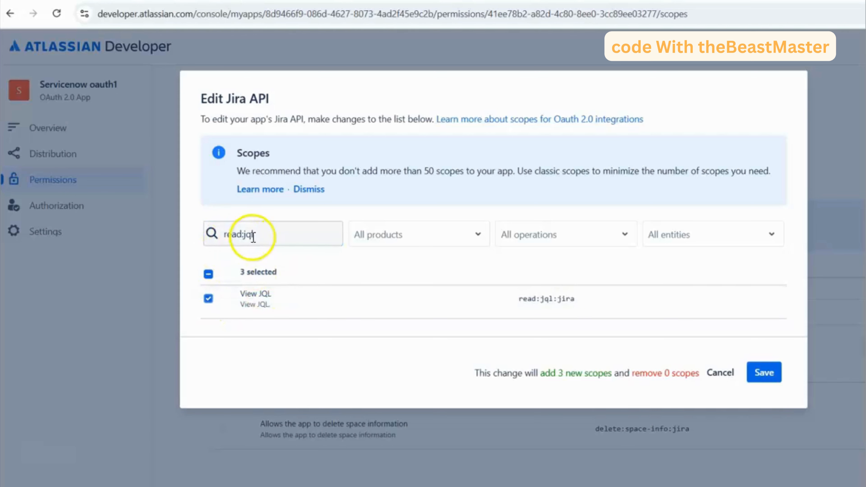
# - Change the scope search to "read:sprint" and select the read:sprint:jira-software scope
pyautogui.click(269, 234)
pyautogui.press('BackSpace')
pyautogui.press('BackSpace')
pyautogui.press('BackSpace')
pyautogui.write('s')
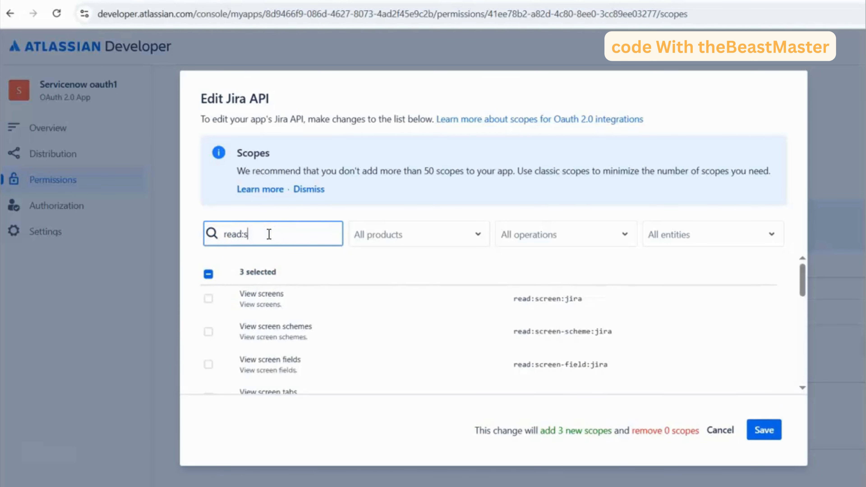
pyautogui.write('print')
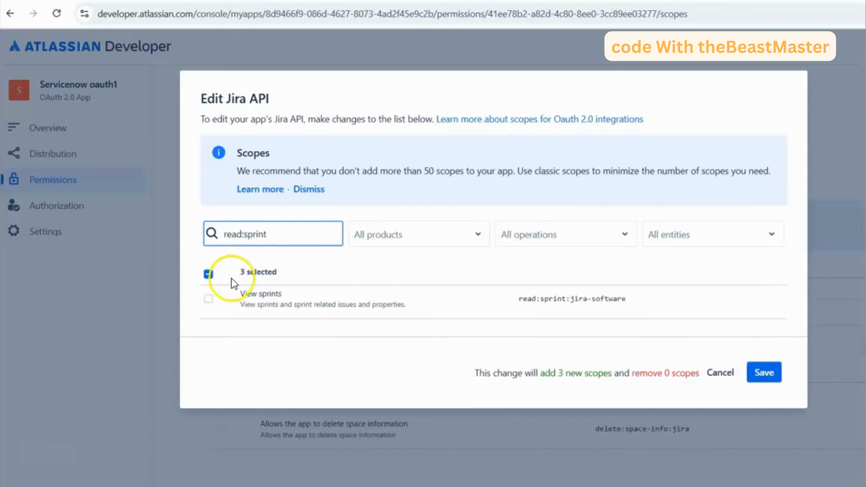
pyautogui.click(208, 300)
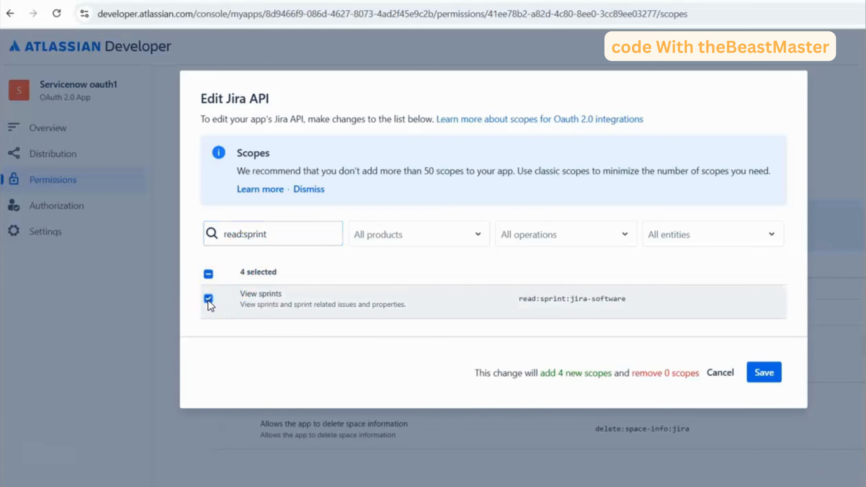
# - Change the scope search to "write:sprint" and select the write:sprint:jira-software scope
pyautogui.doubleClick(234, 233)
pyautogui.write('wr')
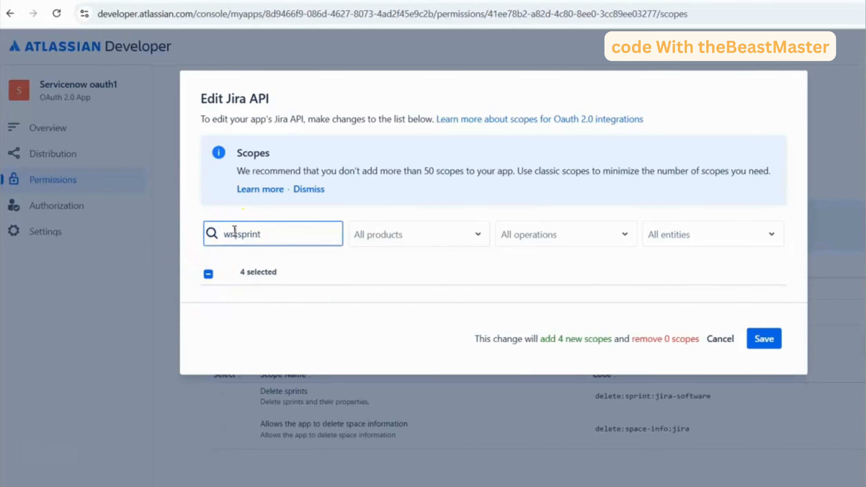
pyautogui.write('ite')
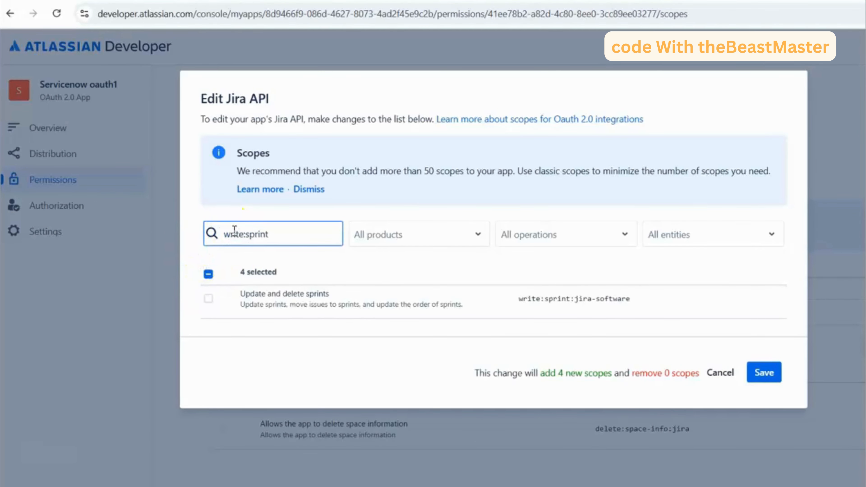
pyautogui.click(209, 299)
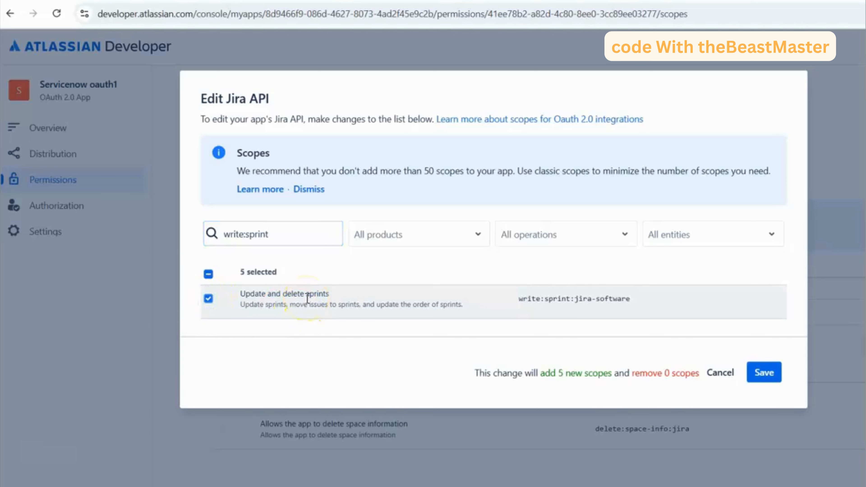
# - Search the scopes for "read:board" and select the read:board-scope:jira-software scope
pyautogui.tripleClick(255, 235)
pyautogui.write('read')
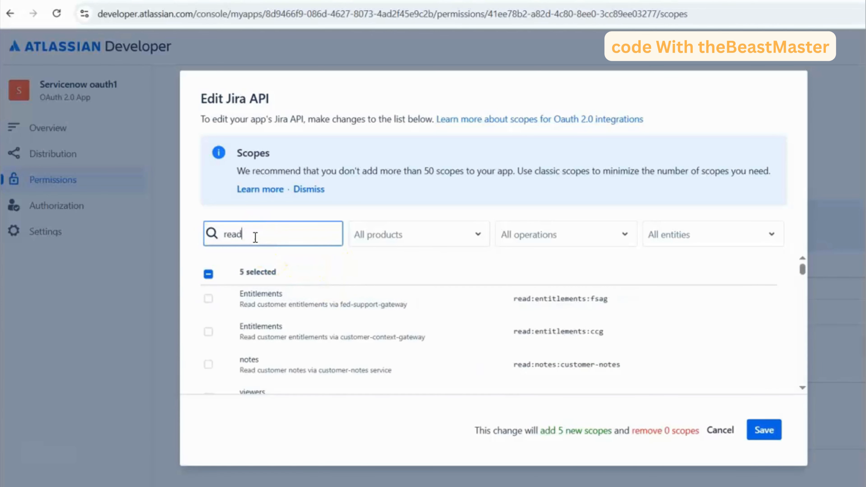
pyautogui.write(':board')
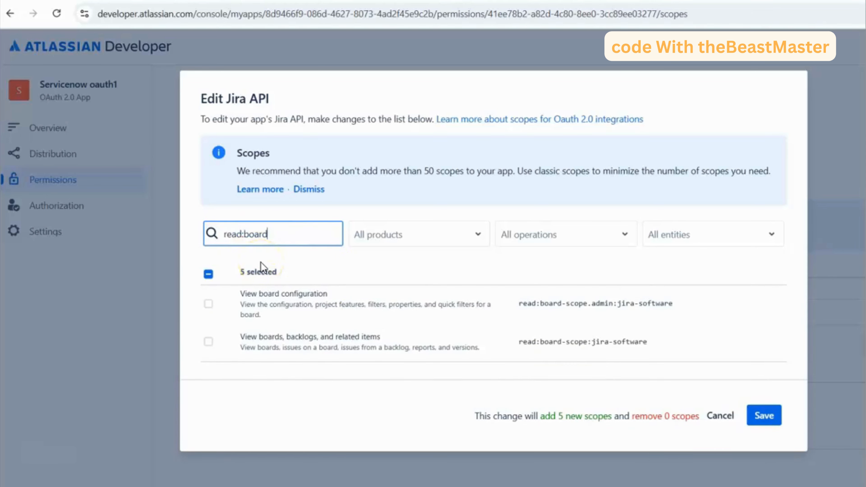
pyautogui.click(210, 344)
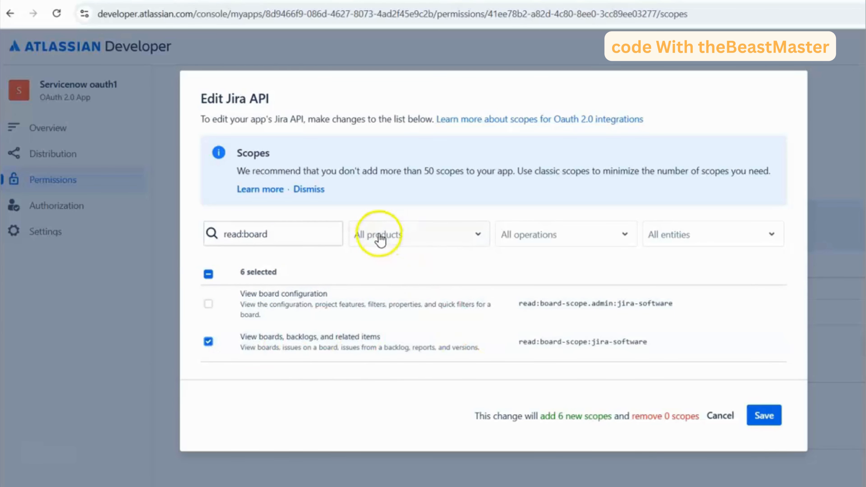
# - Search the scopes for "read:proj", select read:project:jira, and look through the other project scopes
pyautogui.doubleClick(257, 235)
pyautogui.write(':p')
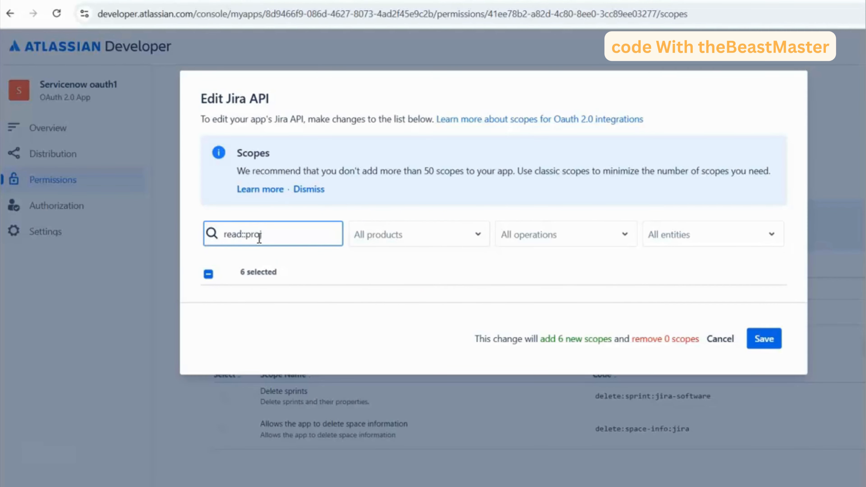
pyautogui.write('roj')
pyautogui.click(243, 235)
pyautogui.press('BackSpace')
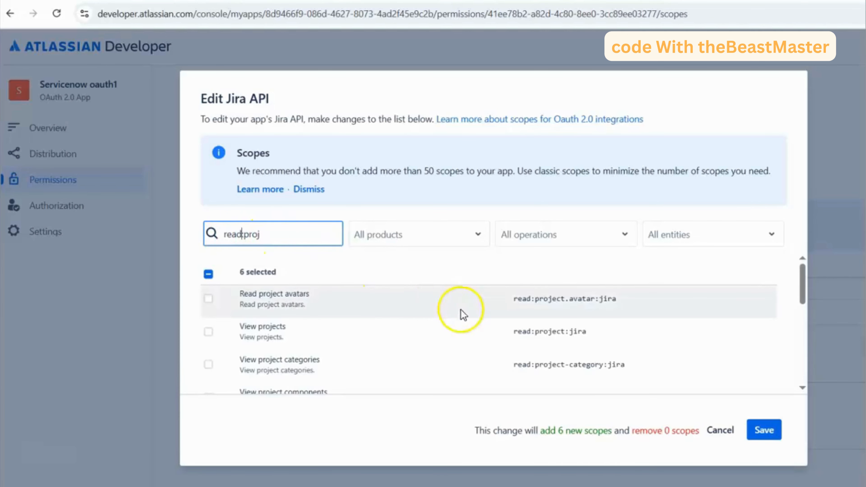
pyautogui.click(210, 332)
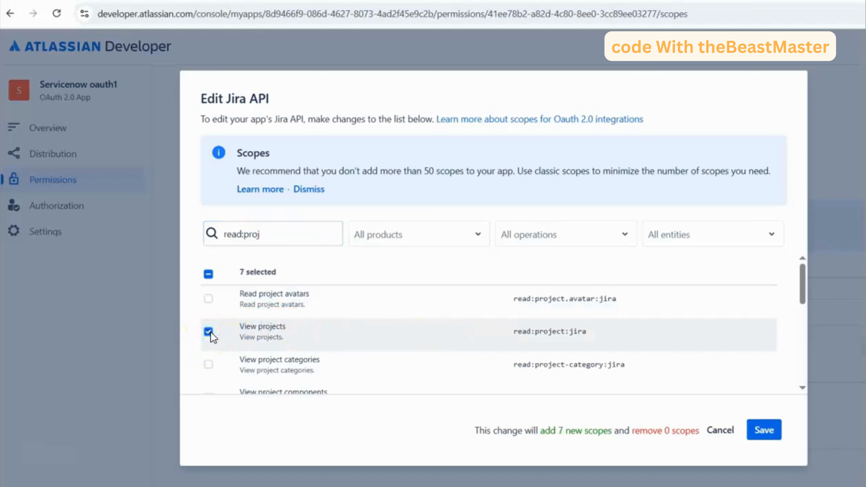
pyautogui.scroll(-8, 368, 314)
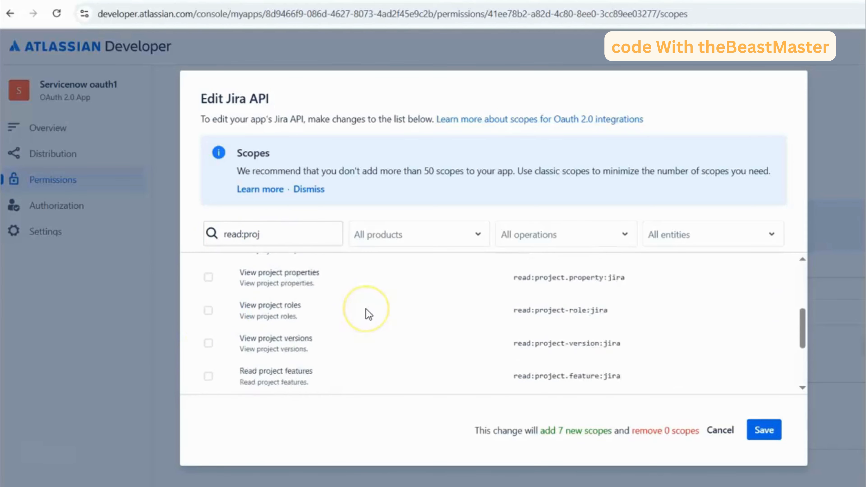
pyautogui.scroll(8, 368, 314)
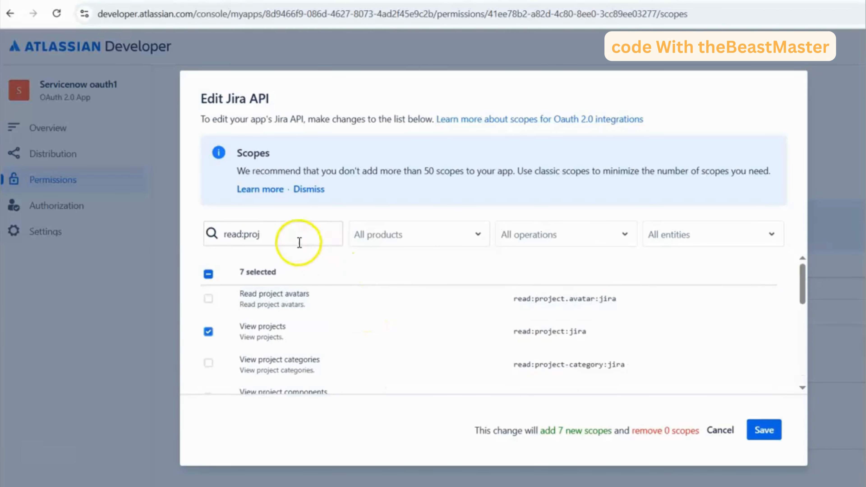
# - Search the scopes for "write:ji" and save the selected granular scopes to the Jira API
pyautogui.doubleClick(288, 235)
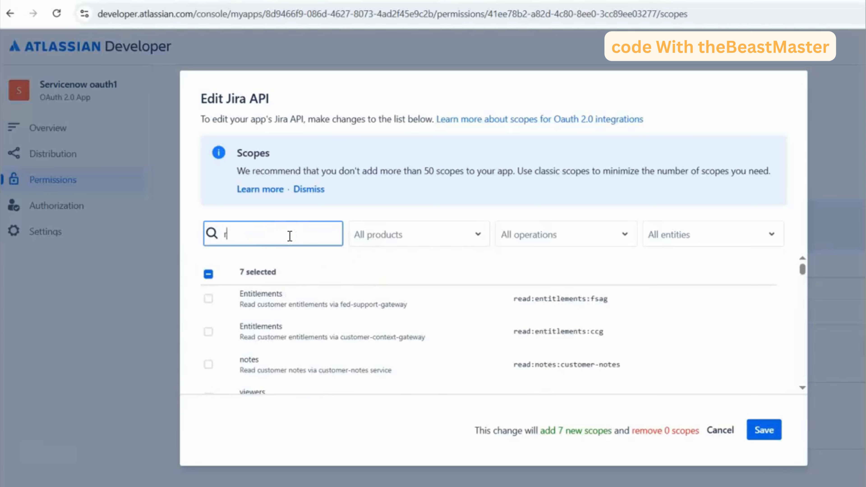
pyautogui.press('BackSpace')
pyautogui.write('write')
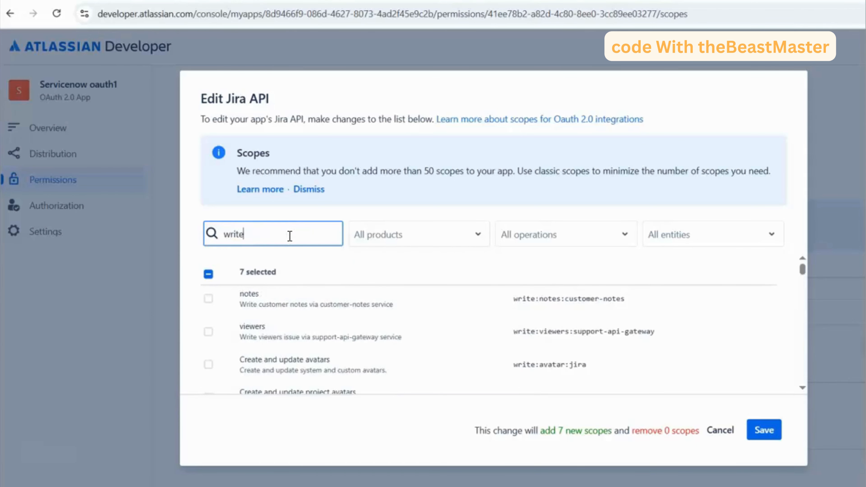
pyautogui.write(':ji')
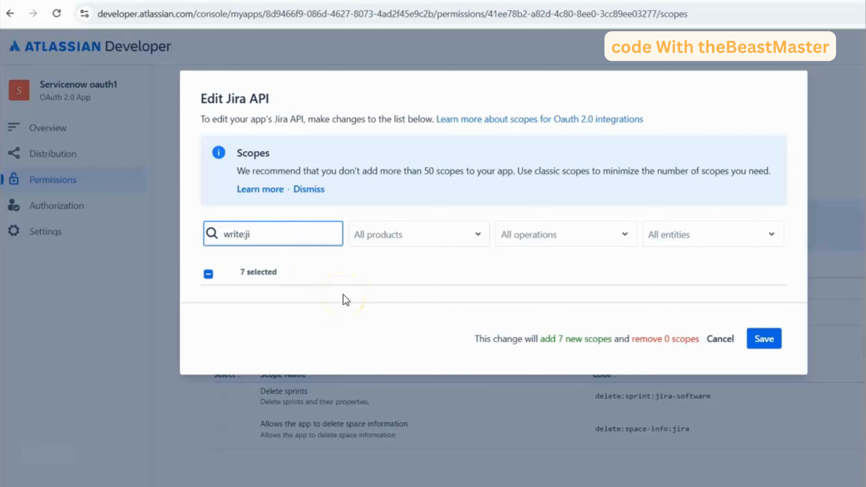
pyautogui.click(764, 339)
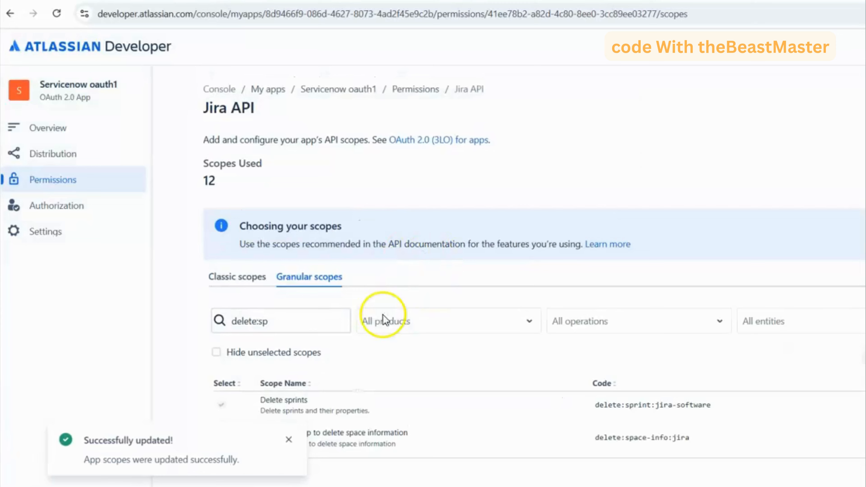
# - Review the classic scopes of the Jira API, add manage:jira-webhook to the Jira platform REST API, and save the change
pyautogui.click(260, 265)
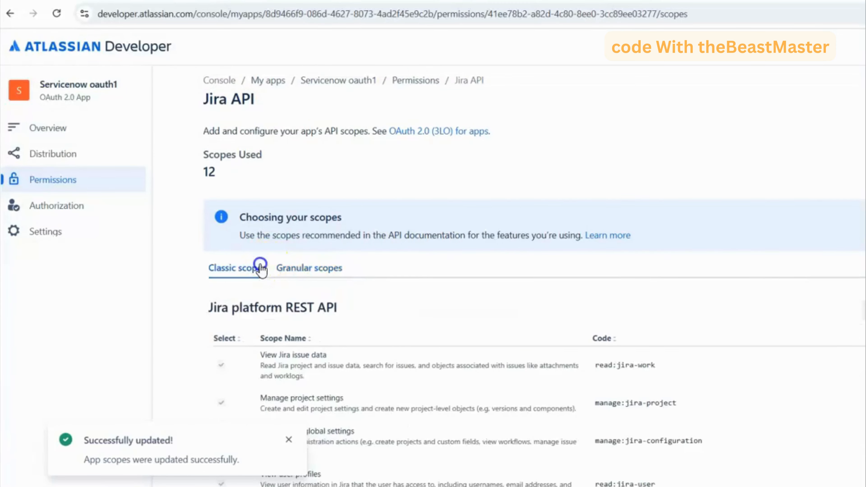
pyautogui.scroll(-7, 423, 321)
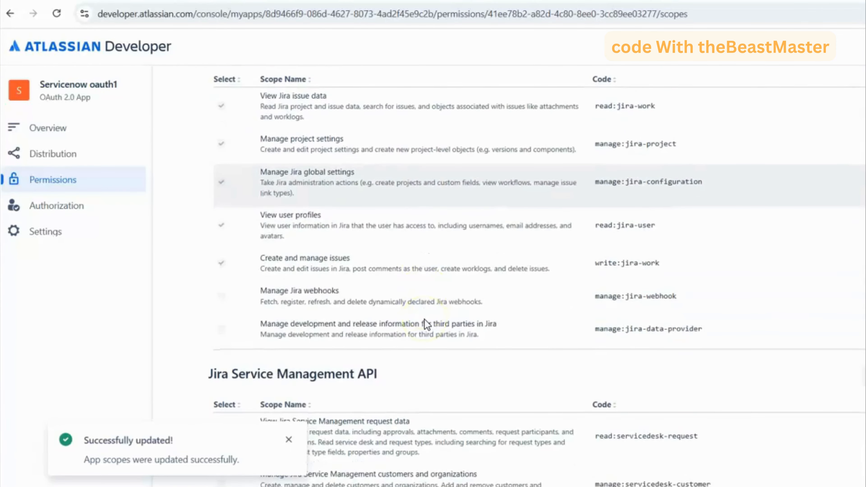
pyautogui.scroll(2, 515, 197)
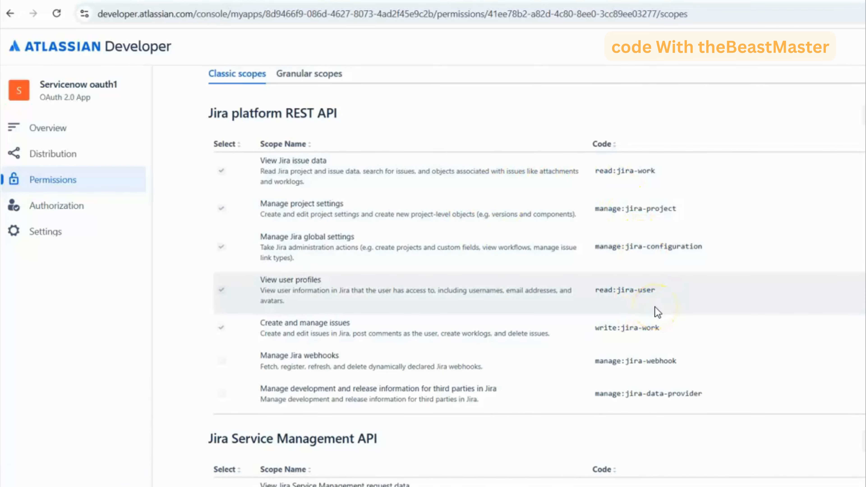
pyautogui.scroll(-6, 655, 307)
pyautogui.scroll(8, 655, 307)
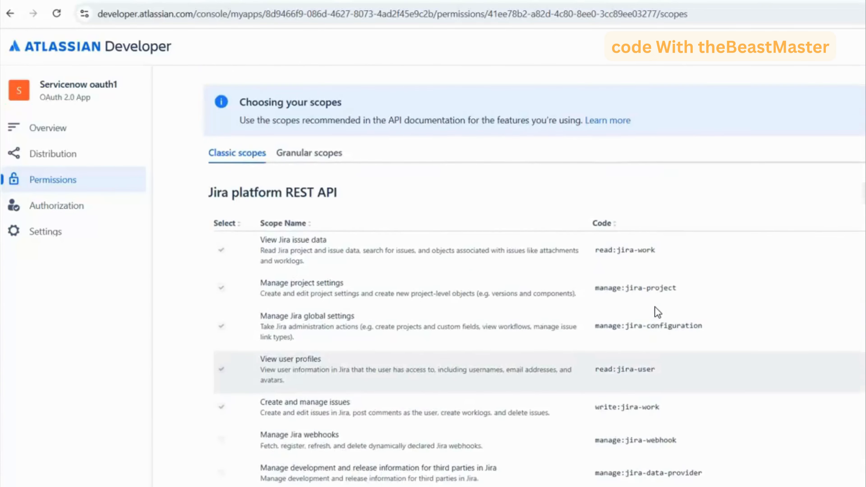
pyautogui.scroll(4, 655, 307)
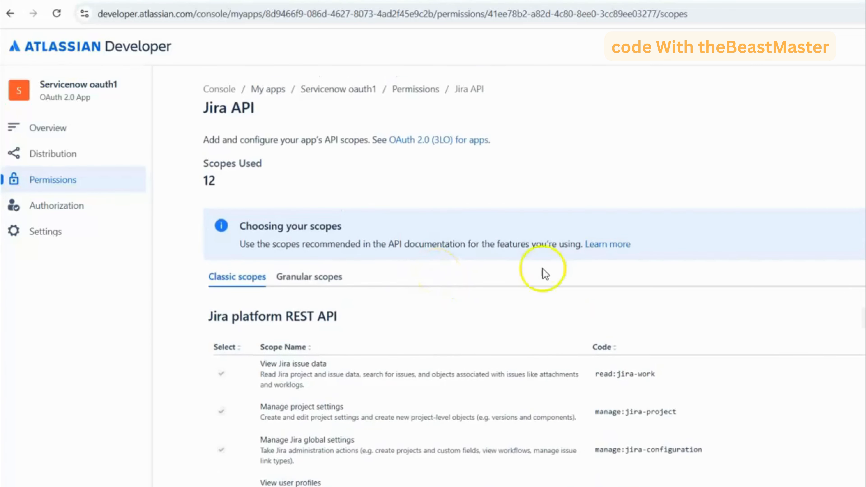
pyautogui.click(864, 318)
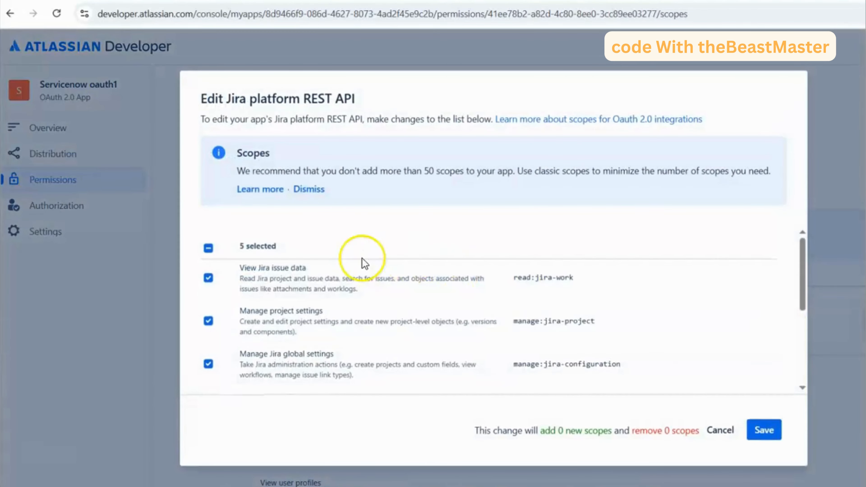
pyautogui.scroll(-4, 363, 261)
pyautogui.scroll(4, 364, 263)
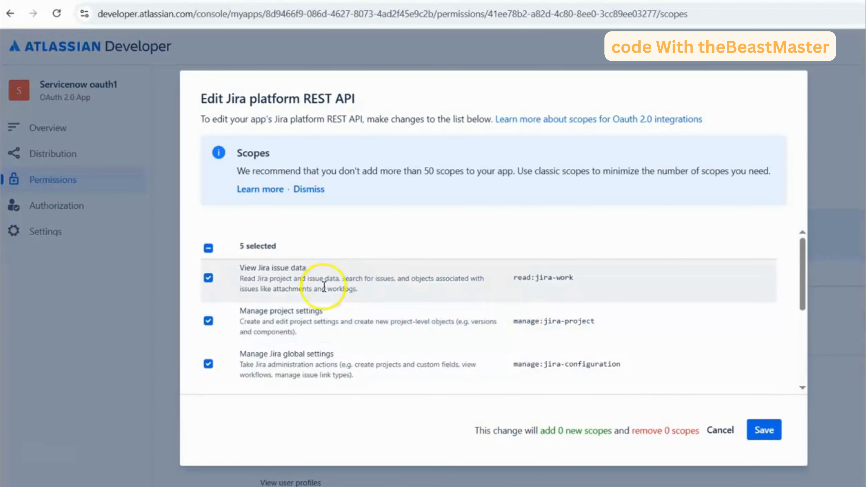
pyautogui.scroll(-4, 324, 286)
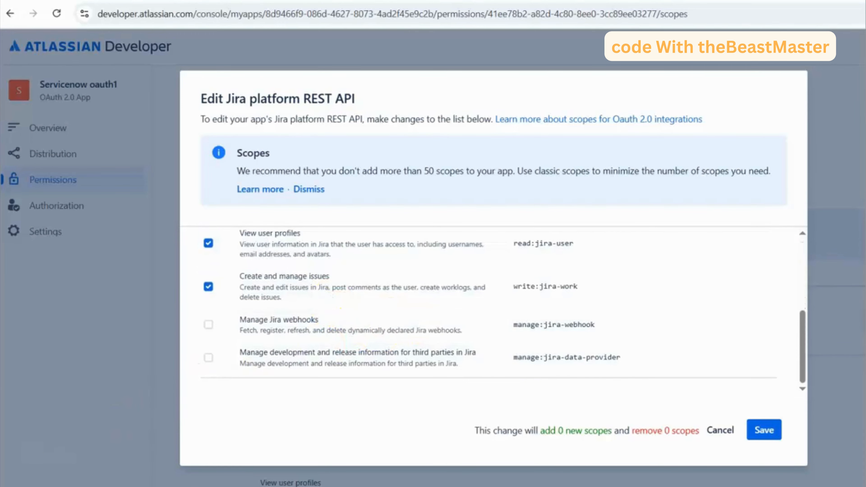
pyautogui.click(472, 330)
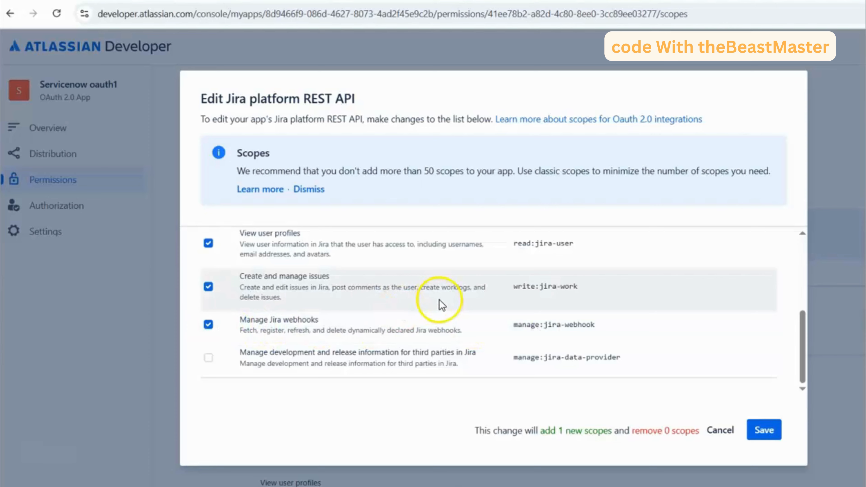
pyautogui.click(759, 430)
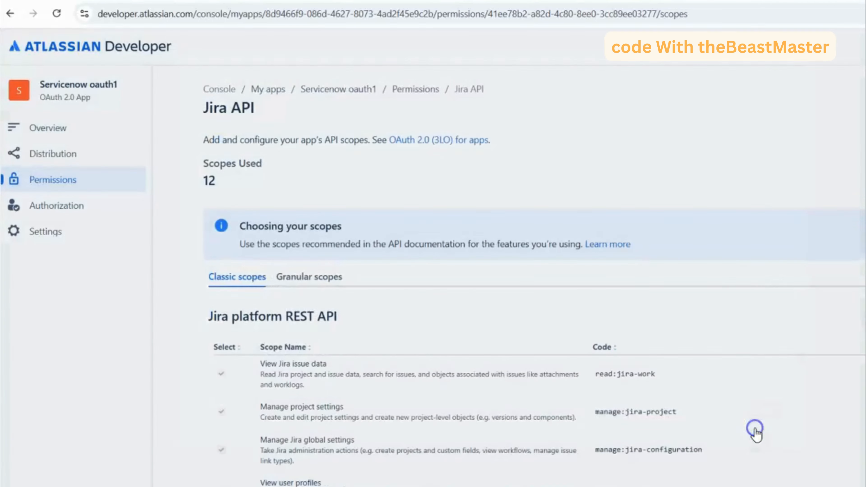
pyautogui.scroll(-8, 451, 309)
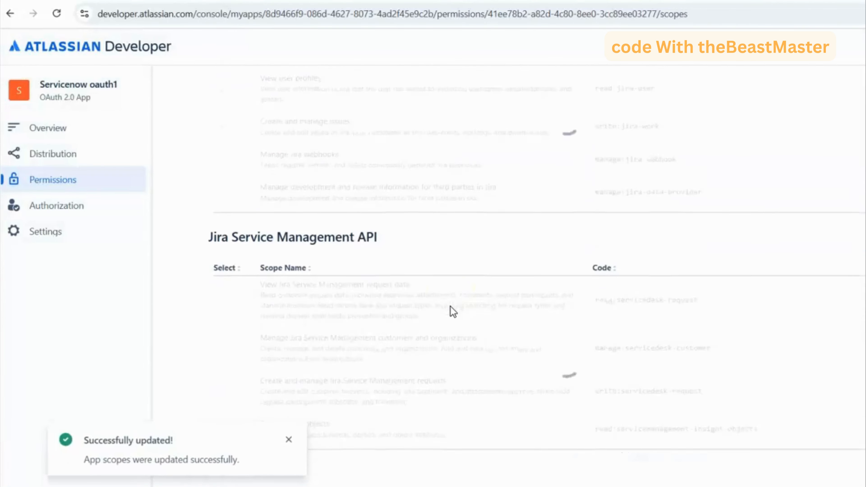
pyautogui.scroll(-1, 451, 306)
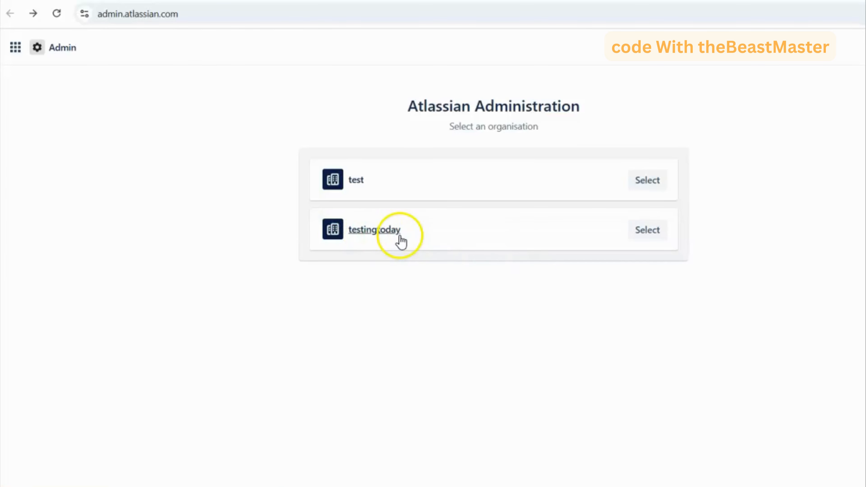
# - Open the testingtoday organisation in Atlassian Administration, select the organisation ID in its address, and compare it with the cloud id in the notes
pyautogui.click(650, 232)
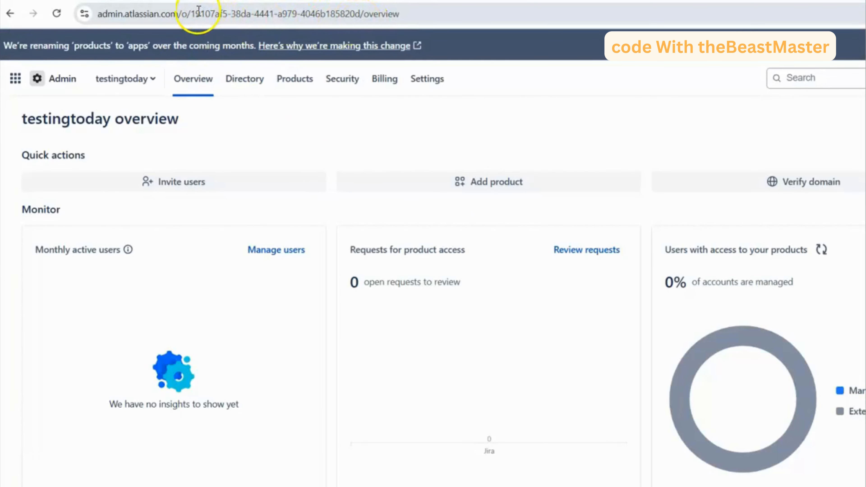
pyautogui.moveTo(191, 14); pyautogui.dragTo(360, 16)
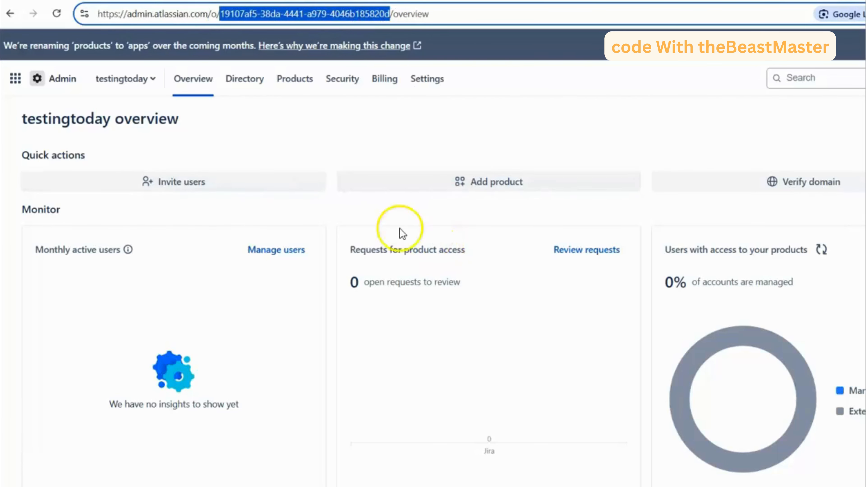
pyautogui.click(546, 486)
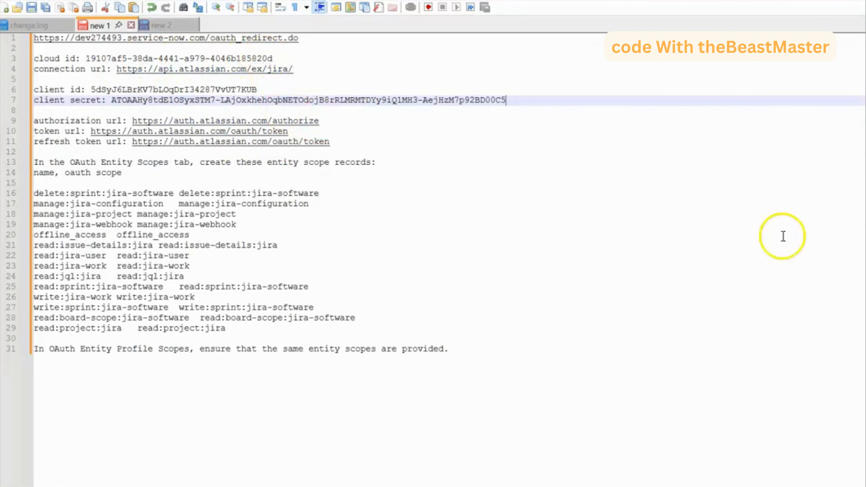
# - Switch to ServiceNow, find the Application Registry by searching "application reg", and start a new record that connects to a third party OAuth Provider
pyautogui.click(546, 486)
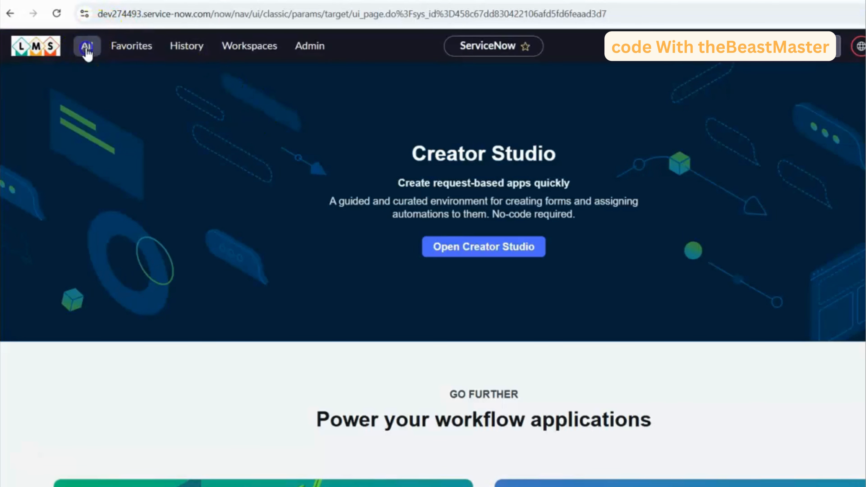
pyautogui.click(87, 52)
pyautogui.write('ap')
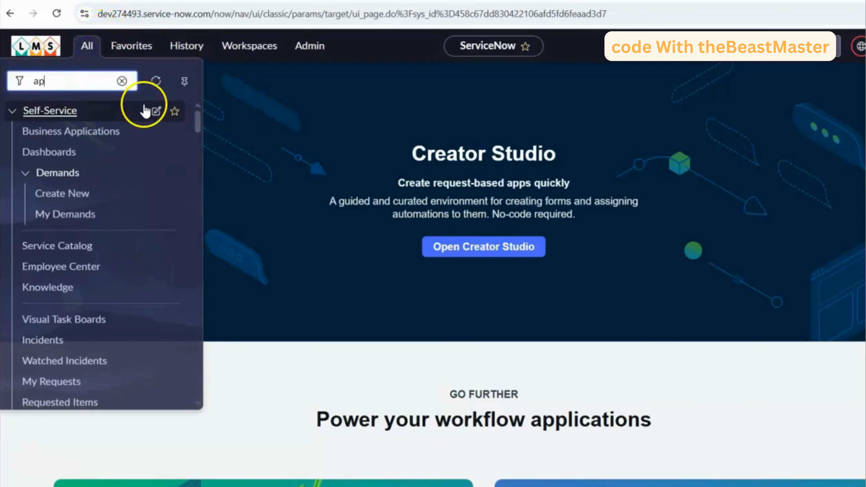
pyautogui.write('plicatio')
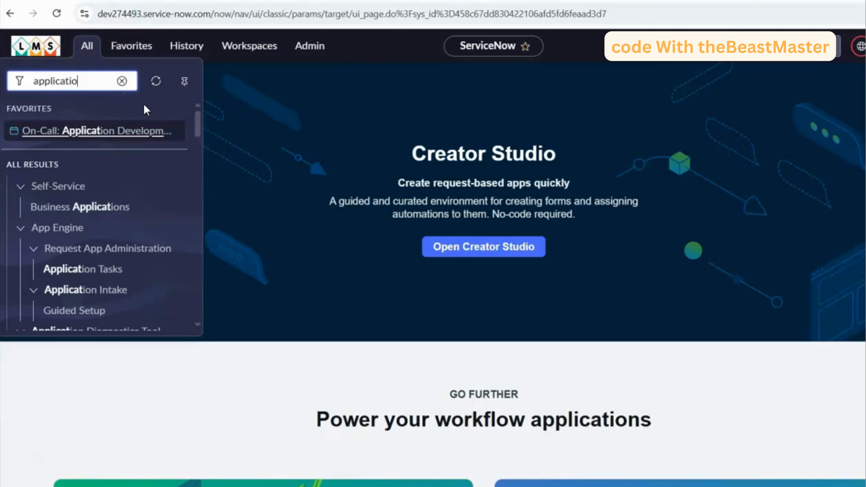
pyautogui.write('n re')
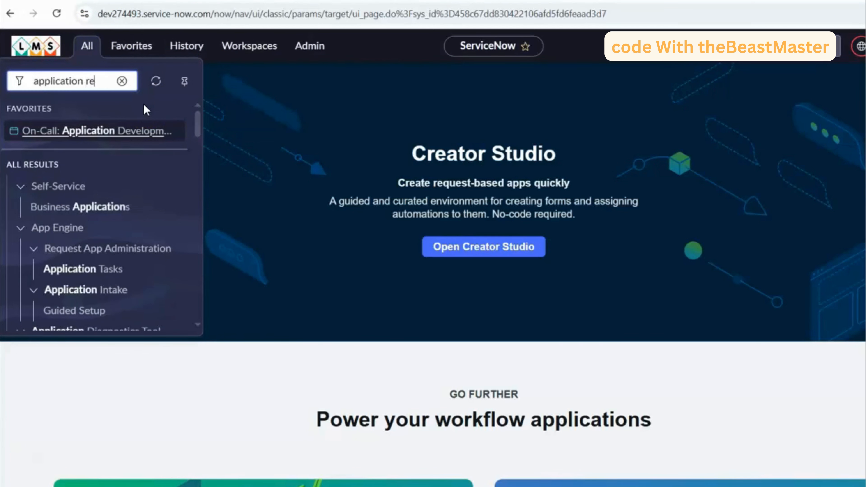
pyautogui.write('g')
pyautogui.click(96, 199)
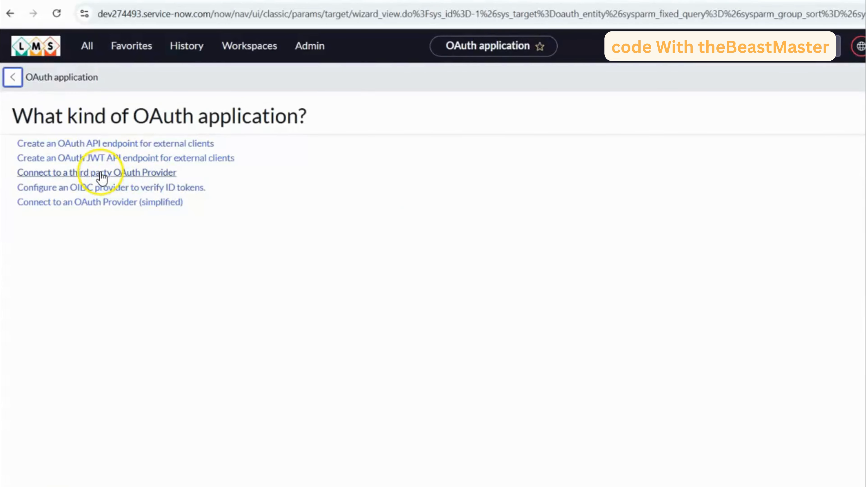
pyautogui.click(102, 173)
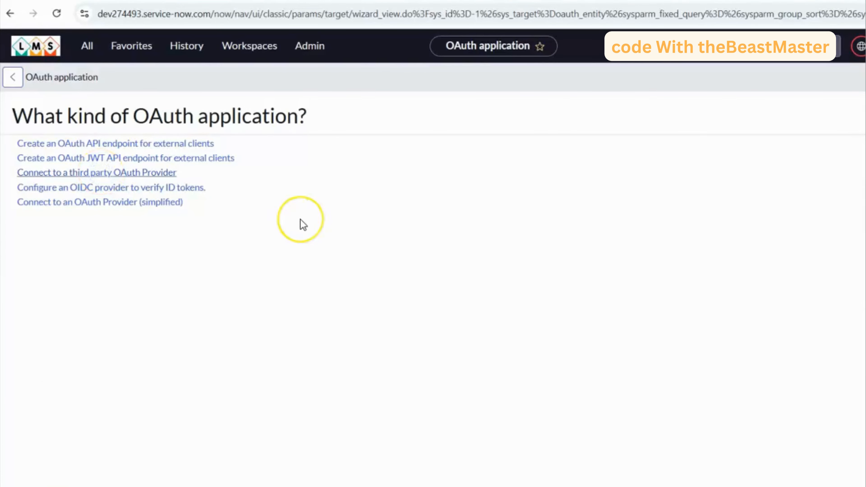
# - Name the new OAuth provider record "Jira OAUTH registry"
pyautogui.click(228, 116)
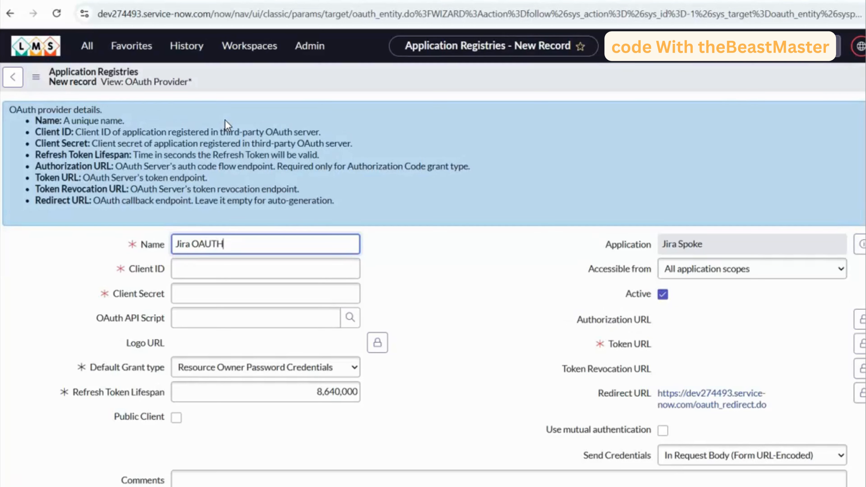
pyautogui.click(268, 244)
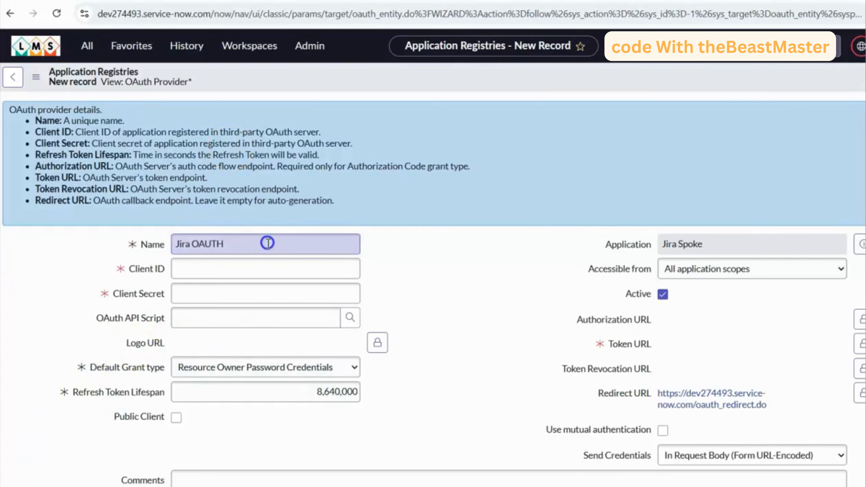
pyautogui.write('registry')
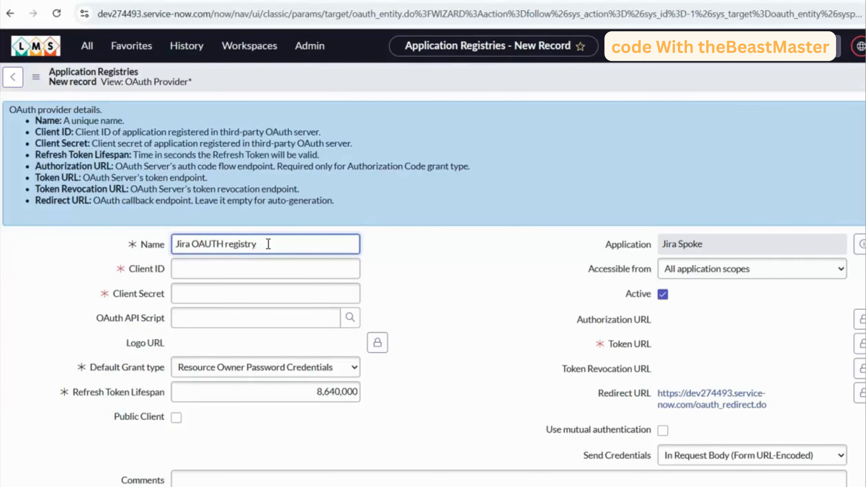
# - Copy the client ID from the notes file into the Client ID of the new registry record
pyautogui.click(265, 269)
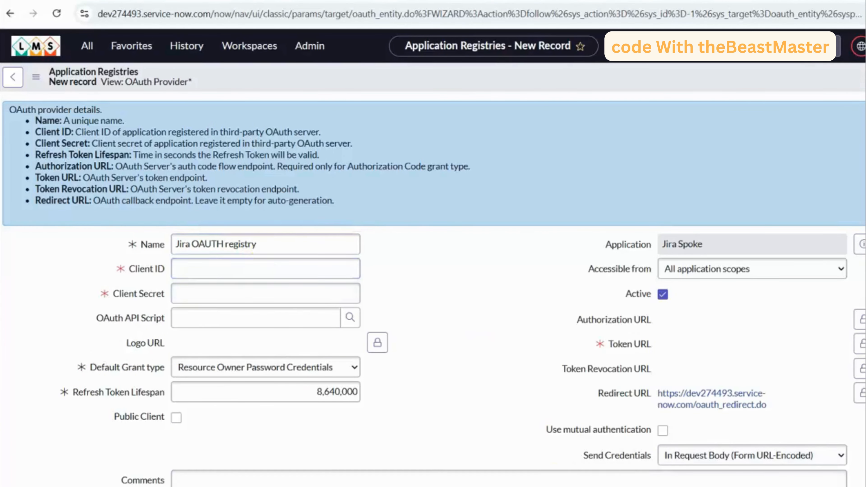
pyautogui.hotkey('alt', 'Tab')
pyautogui.click(97, 90)
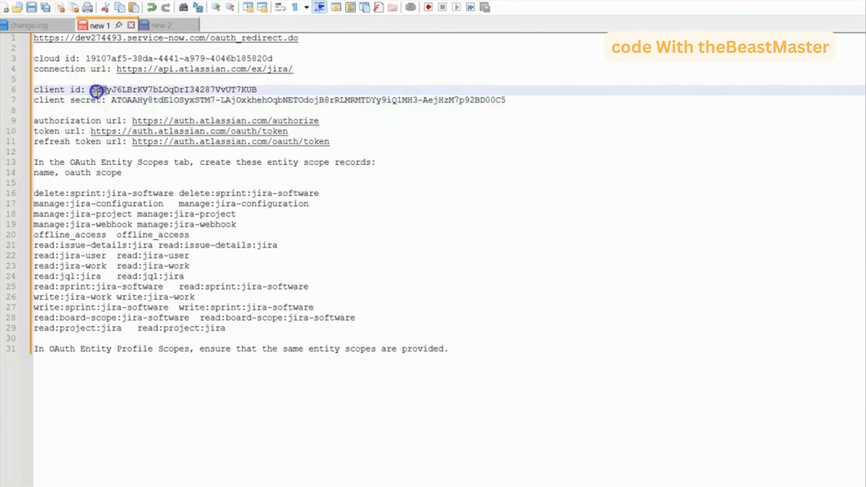
pyautogui.moveTo(97, 89); pyautogui.dragTo(259, 91)
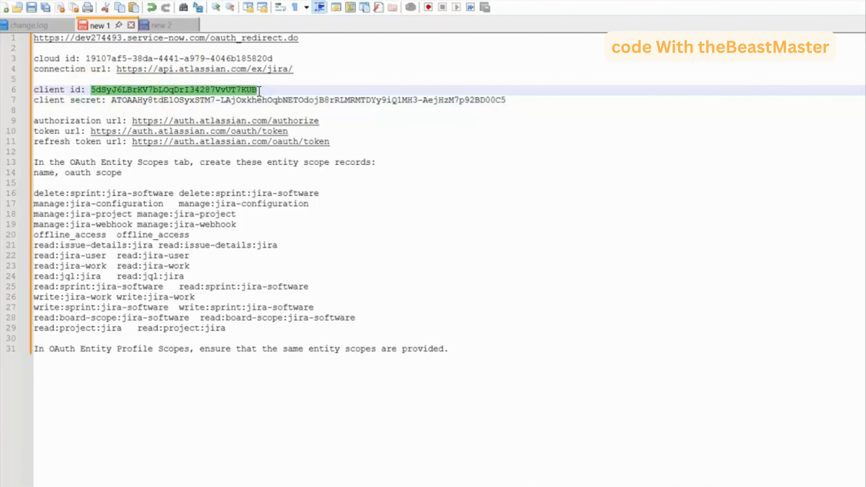
pyautogui.hotkey('ctrl', 'c')
pyautogui.hotkey('alt', 'Tab')
pyautogui.click(237, 268)
pyautogui.hotkey('ctrl', 'v')
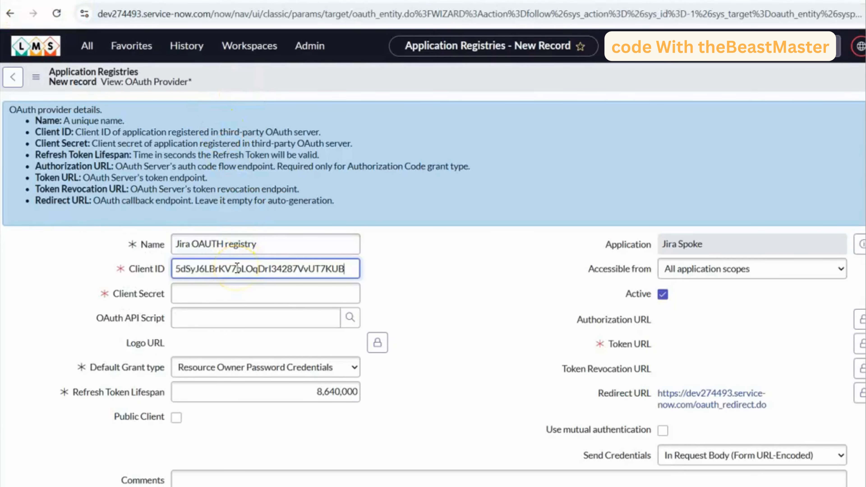
# - Copy the client secret from the notes file into the Client Secret of the registry record
pyautogui.hotkey('alt', 'Tab')
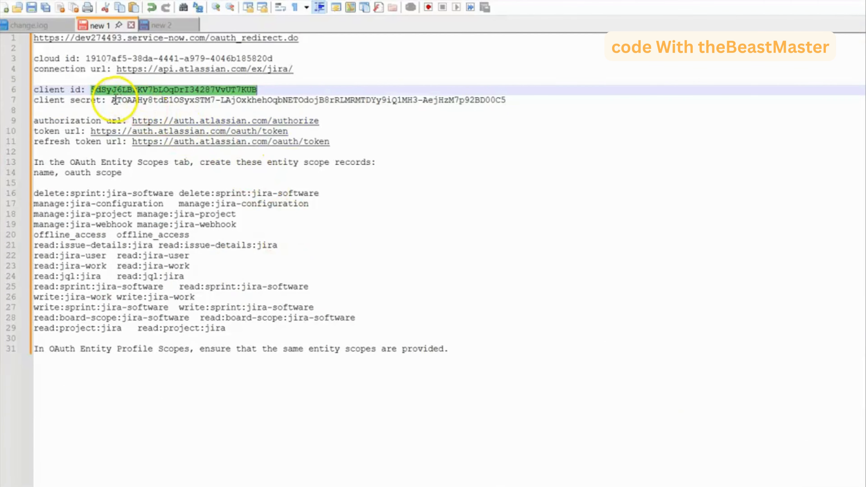
pyautogui.moveTo(115, 99); pyautogui.dragTo(514, 101)
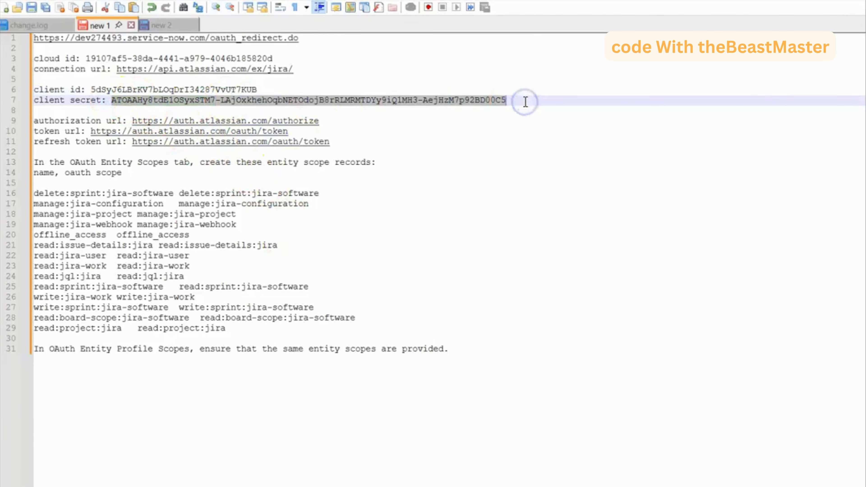
pyautogui.hotkey('ctrl', 'c')
pyautogui.hotkey('alt', 'Tab')
pyautogui.click(260, 164)
pyautogui.hotkey('ctrl', 'v')
# - Set the record's default grant type to Authorization Code
pyautogui.click(260, 241)
pyautogui.click(249, 253)
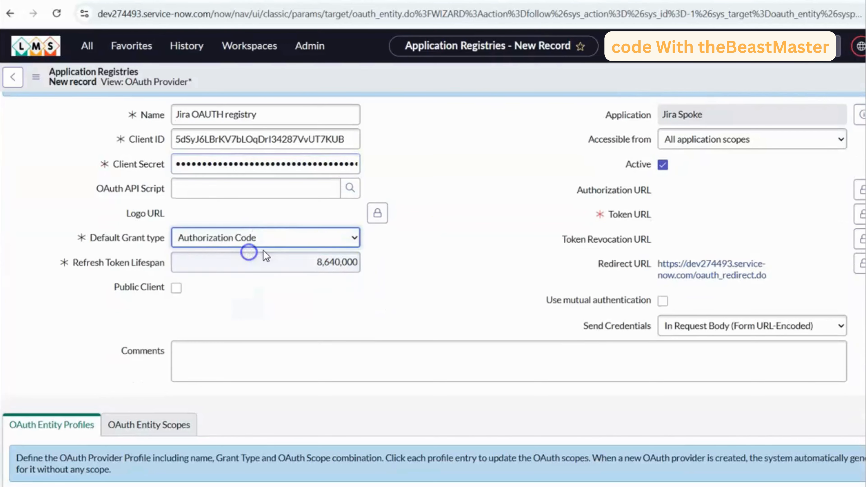
pyautogui.scroll(2, 470, 246)
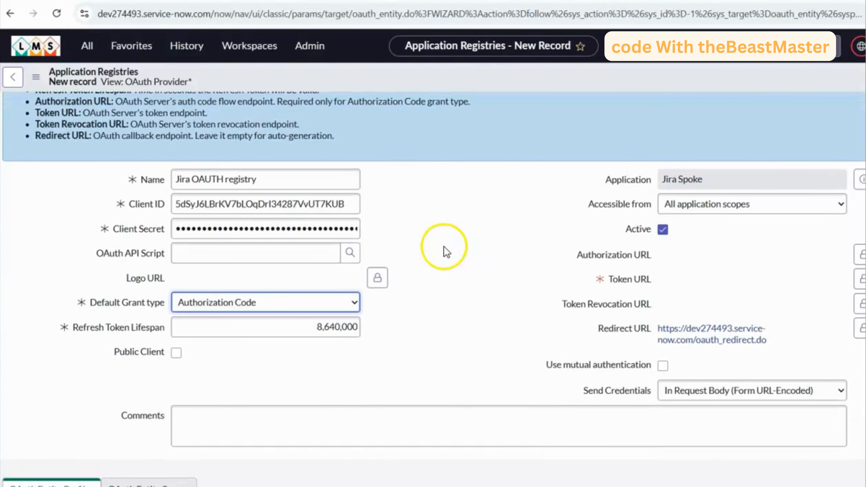
pyautogui.hotkey('alt', 'Tab')
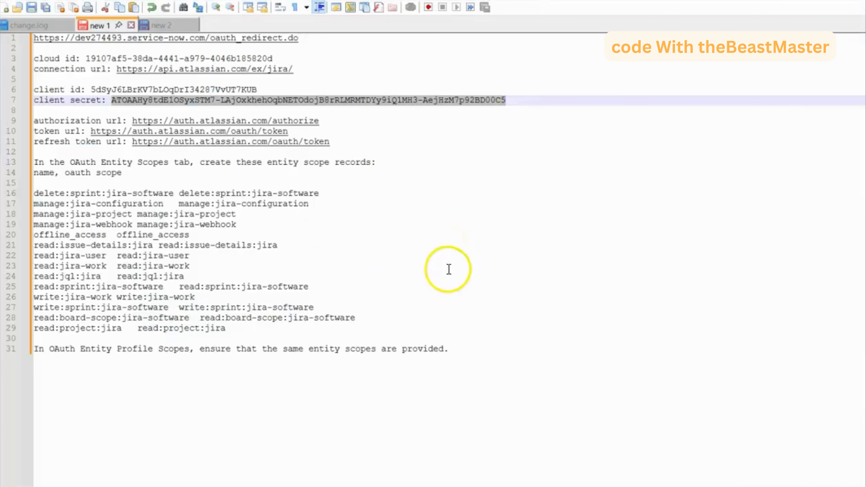
pyautogui.moveTo(320, 121); pyautogui.dragTo(140, 120)
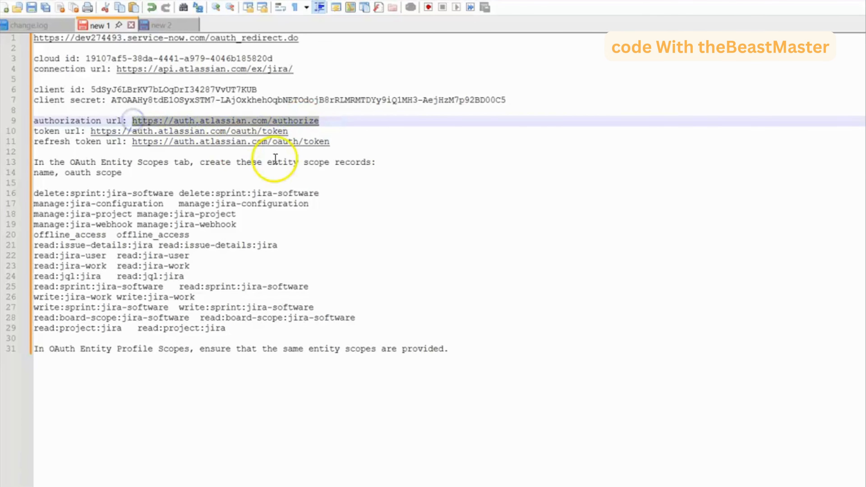
pyautogui.hotkey('alt', 'Tab')
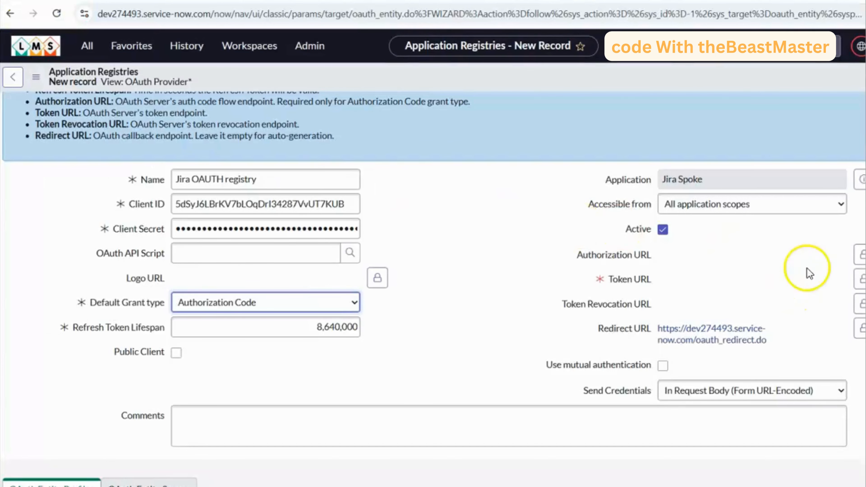
pyautogui.click(861, 255)
pyautogui.hotkey('ctrl', 'v')
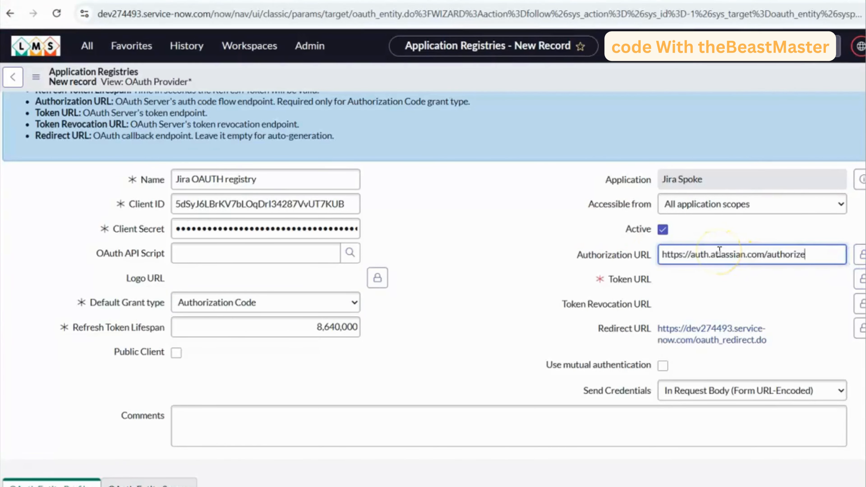
pyautogui.click(861, 255)
pyautogui.hotkey('alt', 'Tab')
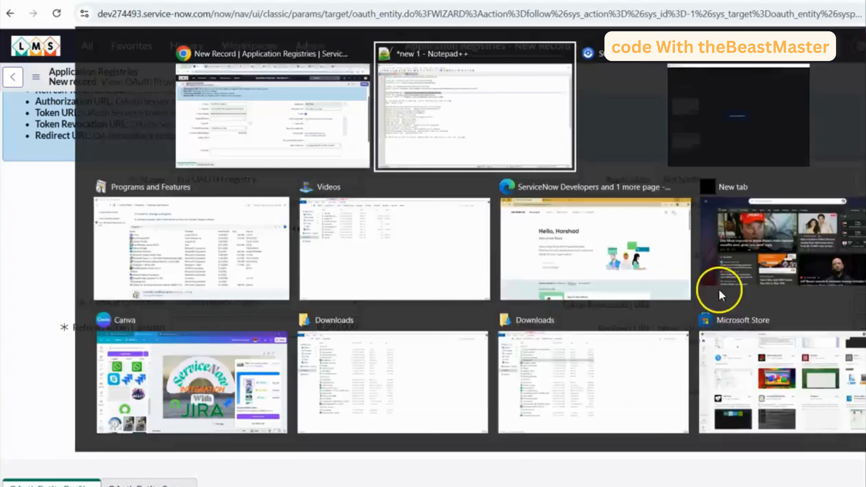
pyautogui.moveTo(288, 131); pyautogui.dragTo(94, 131)
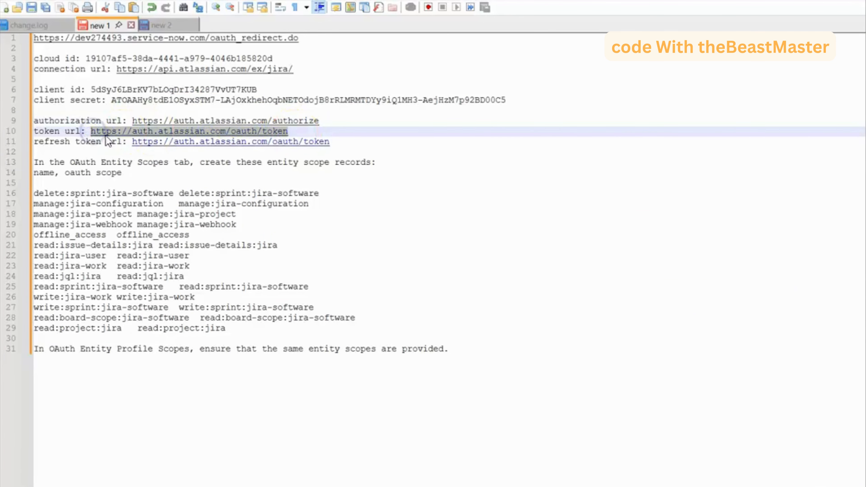
pyautogui.hotkey('alt', 'Tab')
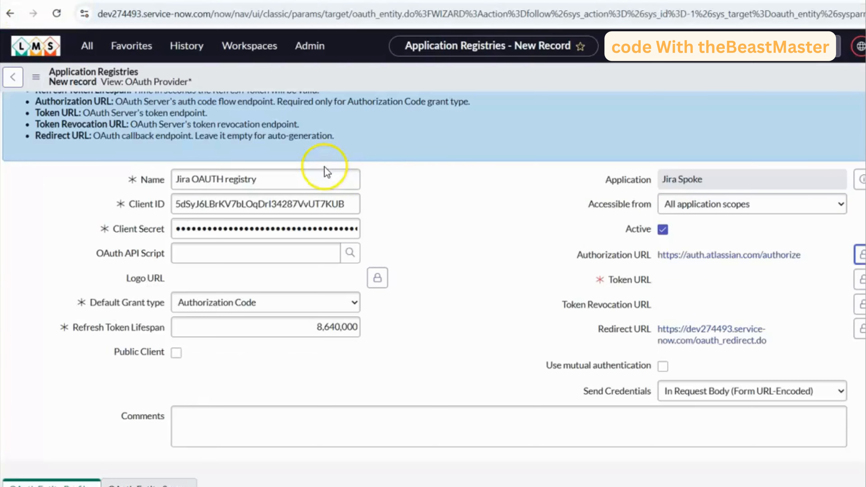
pyautogui.click(860, 279)
pyautogui.hotkey('ctrl', 'v')
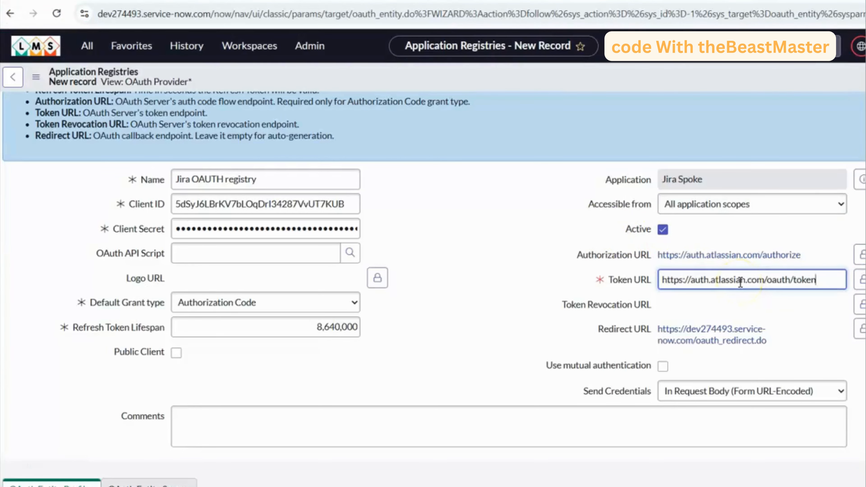
pyautogui.click(860, 279)
# - Check the remaining URLs in the notes file, then save the new registry record and stay on it
pyautogui.scroll(-2, 489, 271)
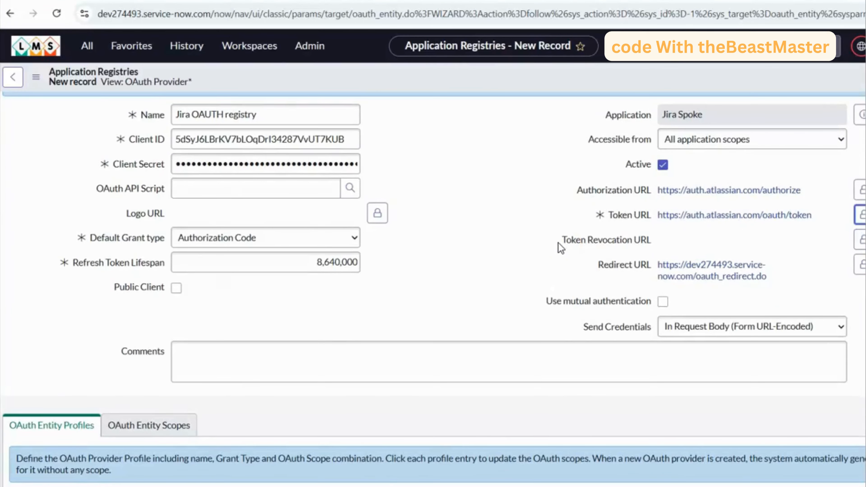
pyautogui.hotkey('alt', 'Tab')
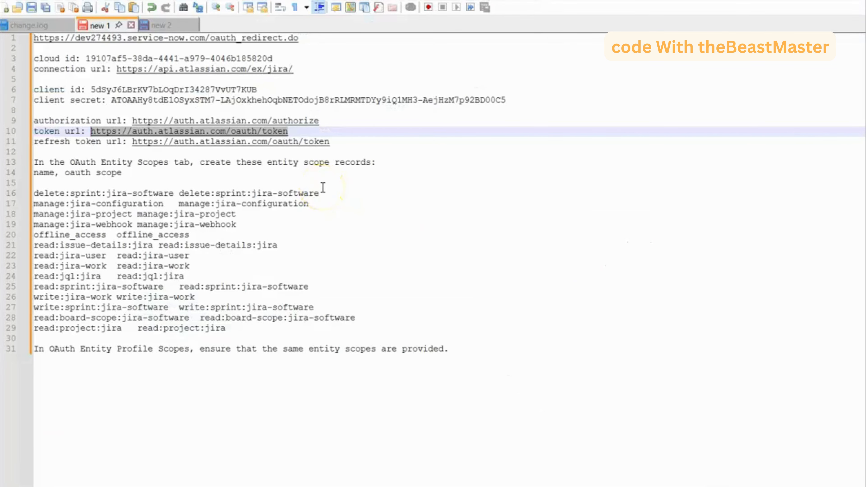
pyautogui.hotkey('alt', 'Tab')
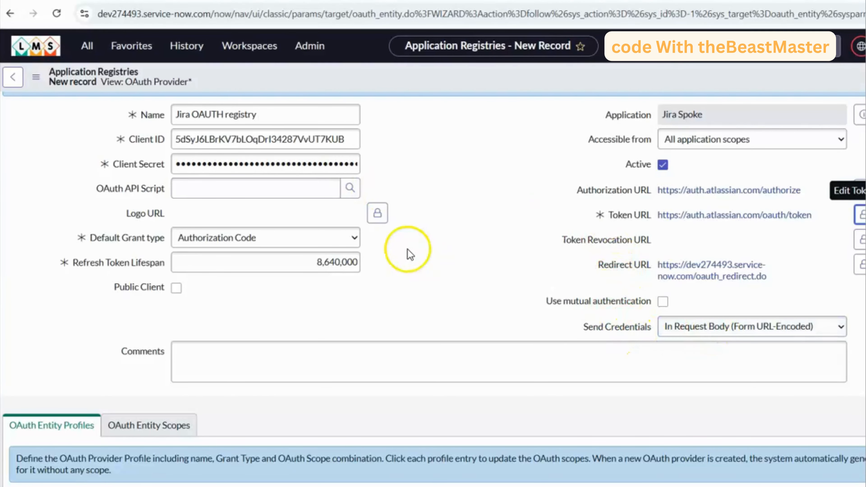
pyautogui.rightClick(384, 70)
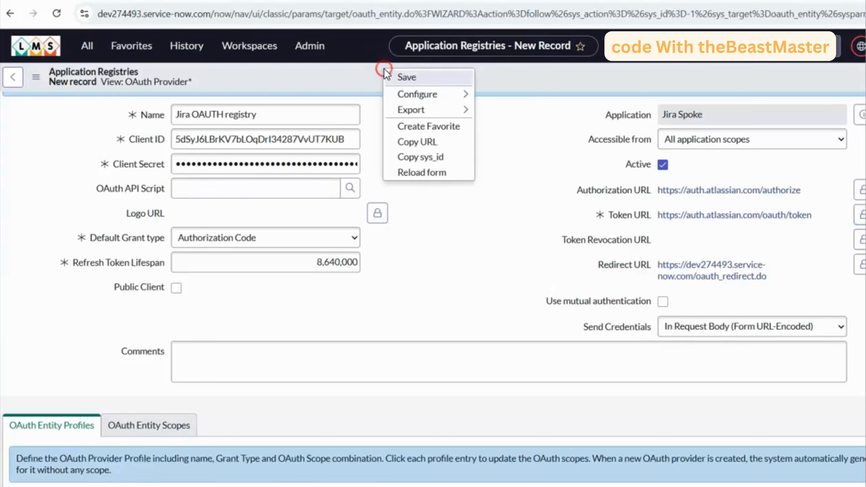
pyautogui.click(400, 75)
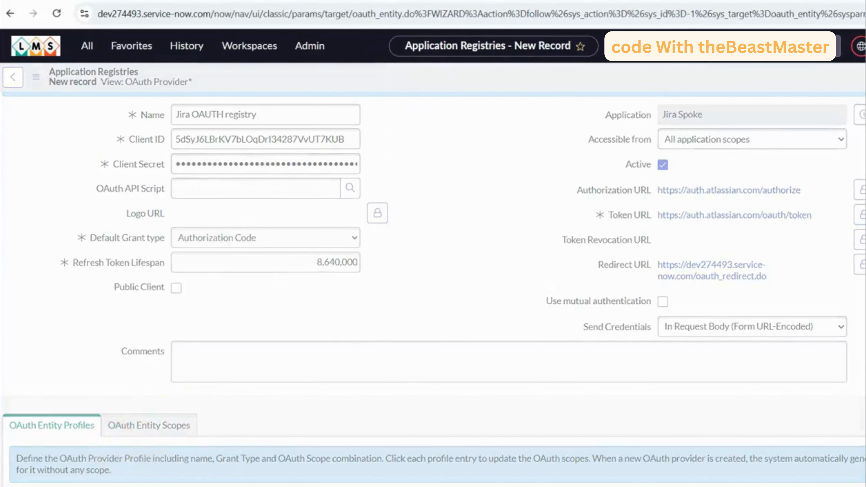
pyautogui.scroll(-6, 442, 288)
pyautogui.scroll(6, 442, 288)
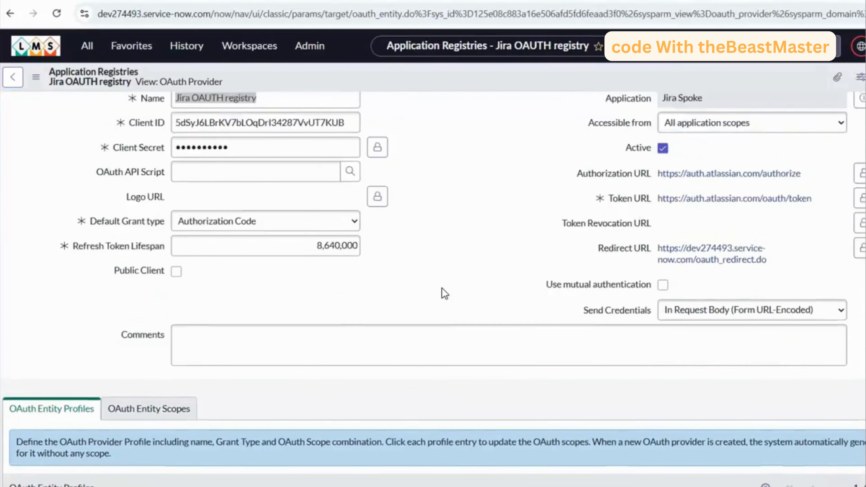
# - Open the form layout configuration for the Application Registries form, declining the offer to use Form Builder
pyautogui.rightClick(427, 75)
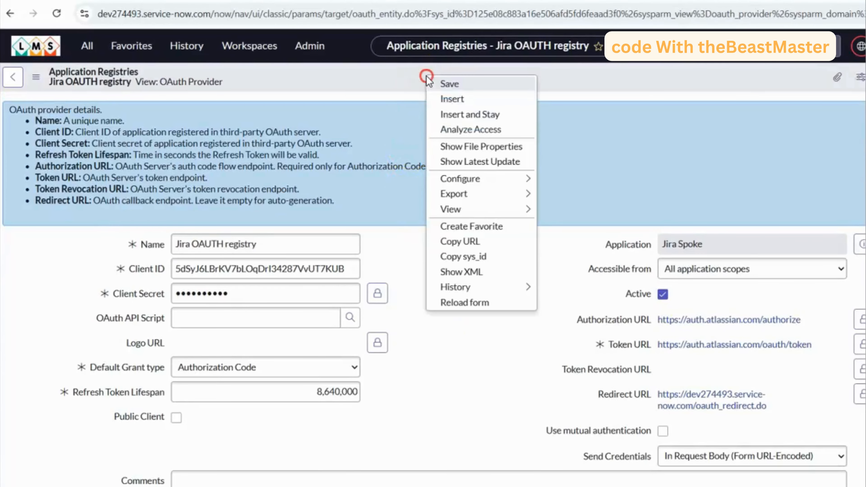
pyautogui.moveTo(489, 186)
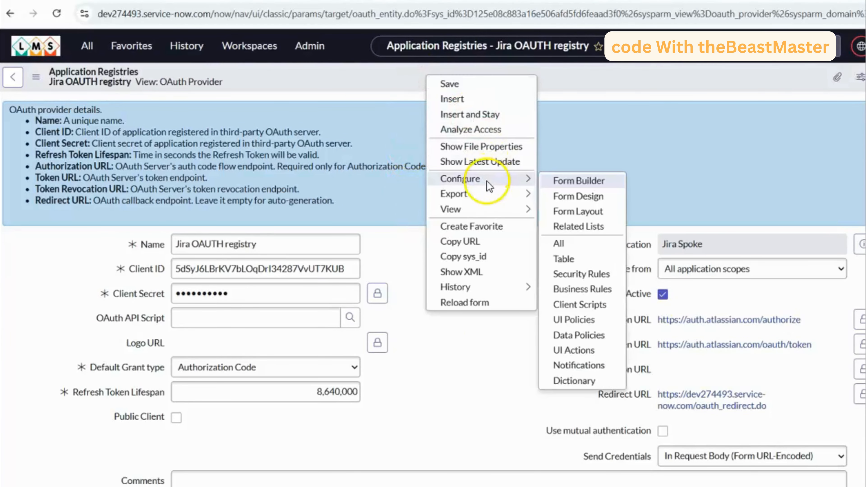
pyautogui.click(579, 212)
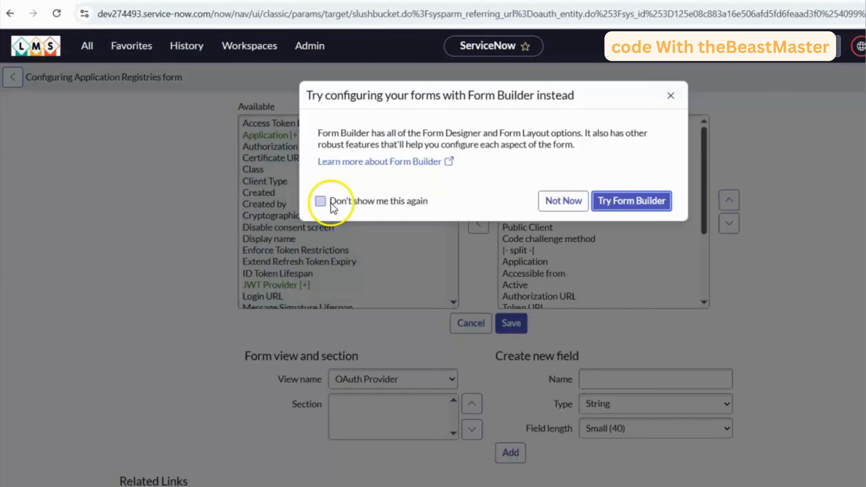
pyautogui.click(566, 200)
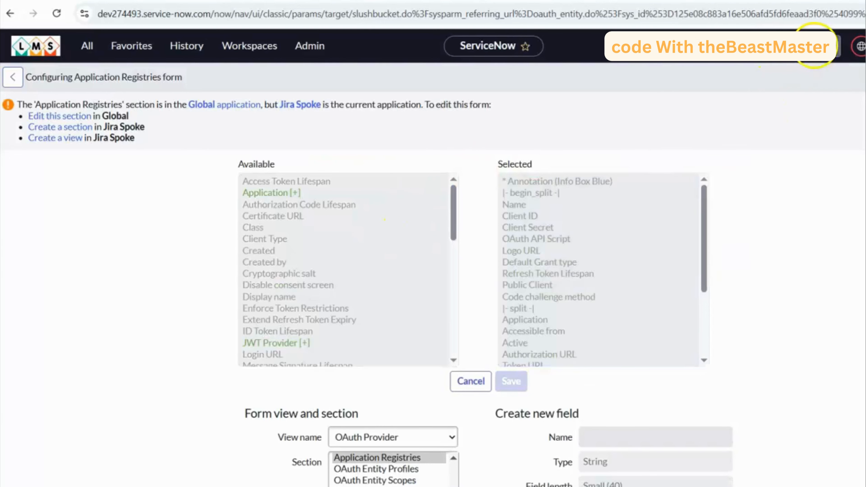
# - Switch the application scope to Global so the Application Registries form section can be edited
pyautogui.click(860, 45)
pyautogui.click(810, 84)
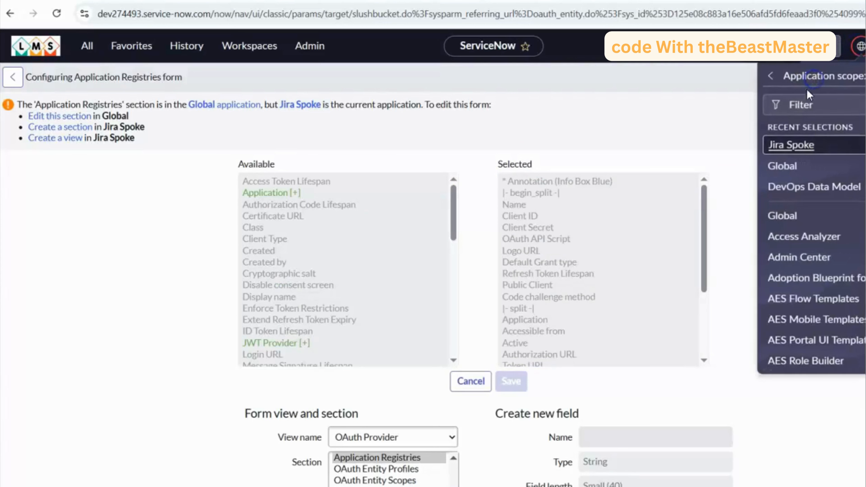
pyautogui.click(785, 165)
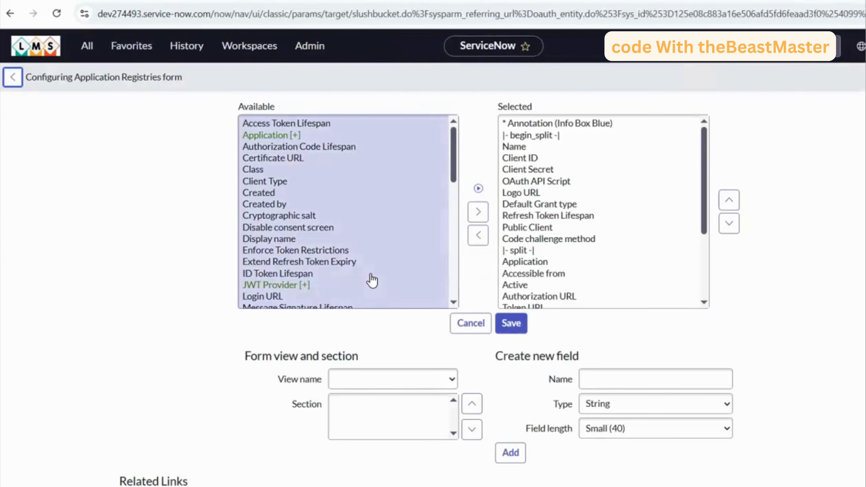
# - Add the Refresh Token URL field to the form layout directly below Redirect URL and save the layout
pyautogui.click(344, 241)
pyautogui.press('r')
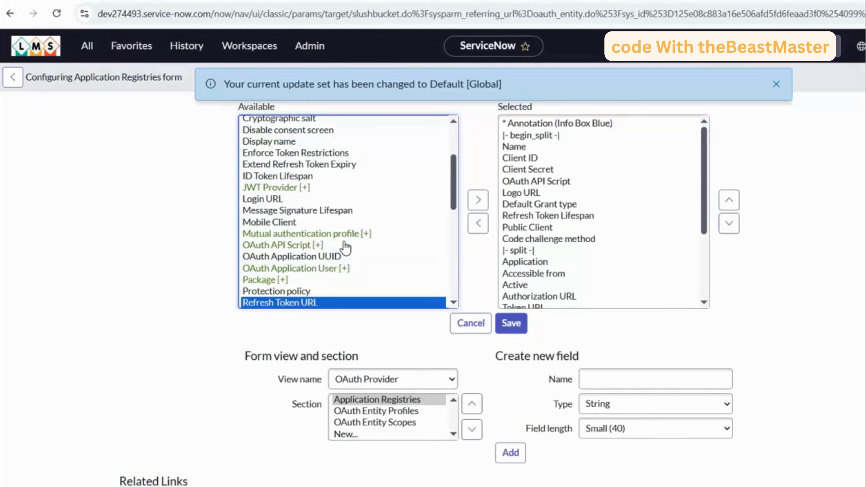
pyautogui.click(478, 199)
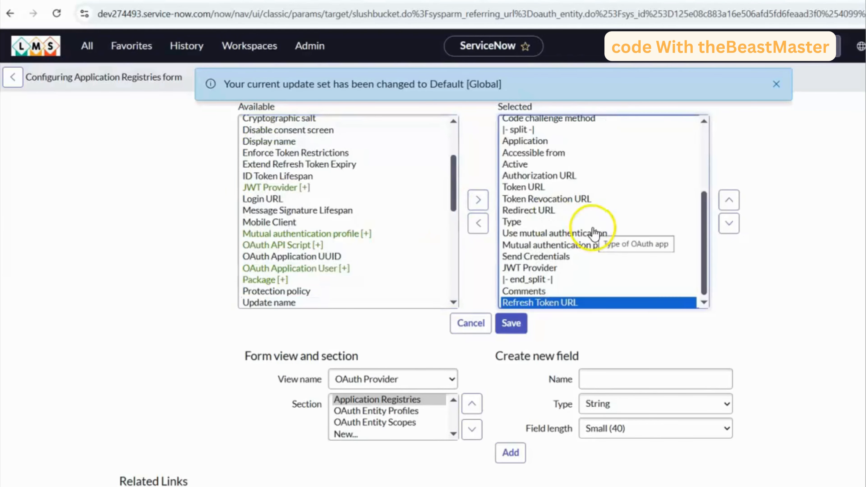
pyautogui.click(729, 201)
pyautogui.click(729, 201)
pyautogui.click(729, 201)
pyautogui.click(729, 201)
pyautogui.click(729, 200)
pyautogui.click(729, 200)
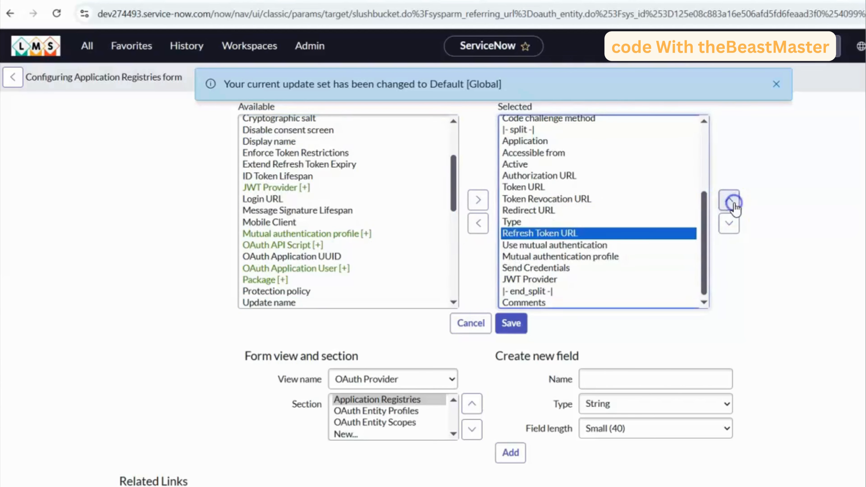
pyautogui.click(729, 201)
pyautogui.click(514, 326)
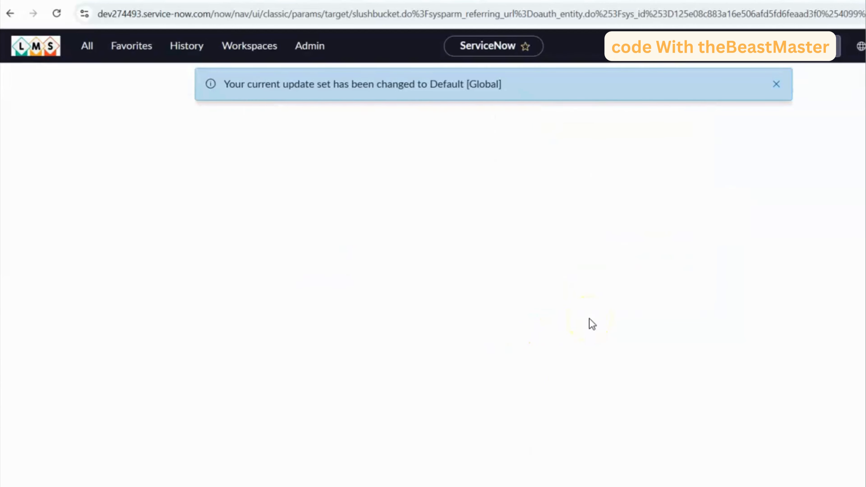
# - Switch the application scope back to Jira Spoke so the registry record can be edited
pyautogui.click(857, 48)
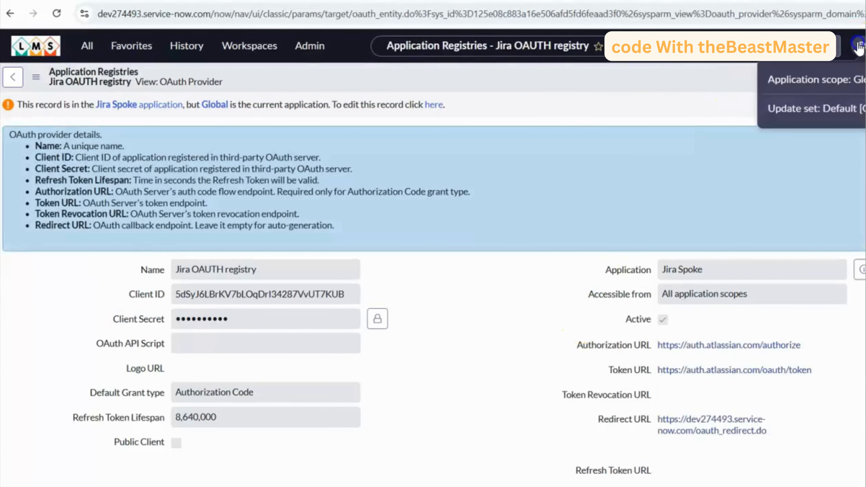
pyautogui.click(818, 80)
pyautogui.click(792, 167)
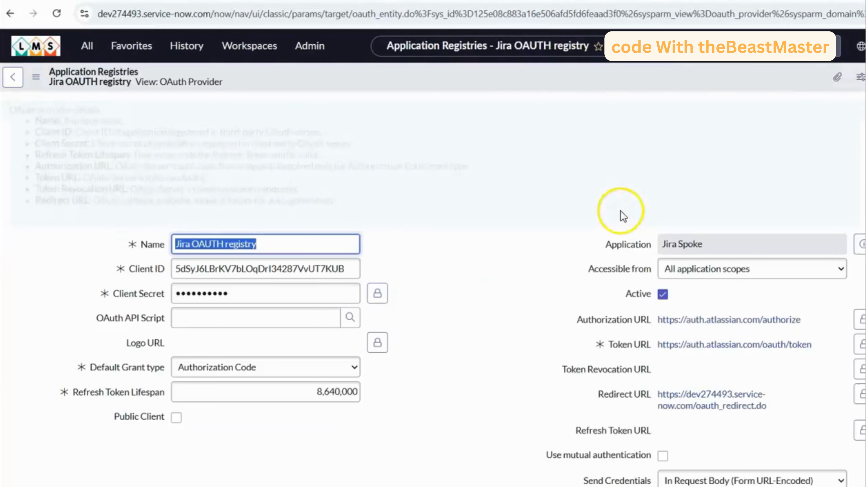
pyautogui.scroll(-5, 474, 307)
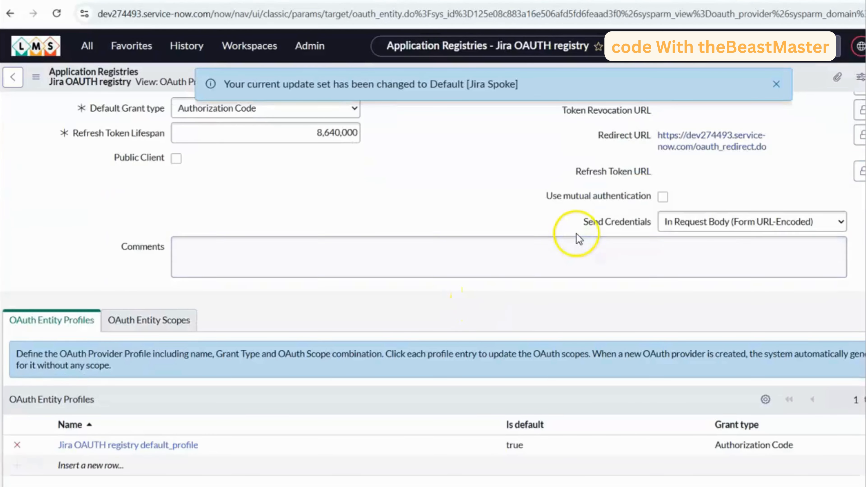
pyautogui.scroll(2, 576, 236)
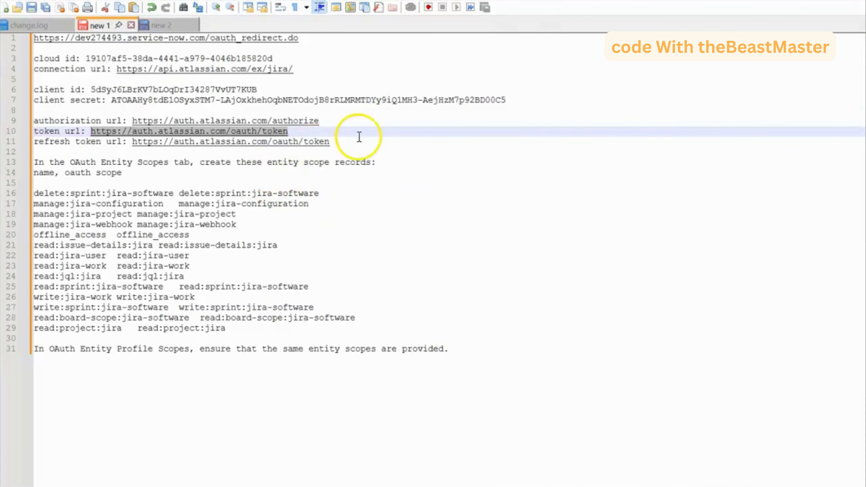
pyautogui.moveTo(351, 142); pyautogui.dragTo(157, 146)
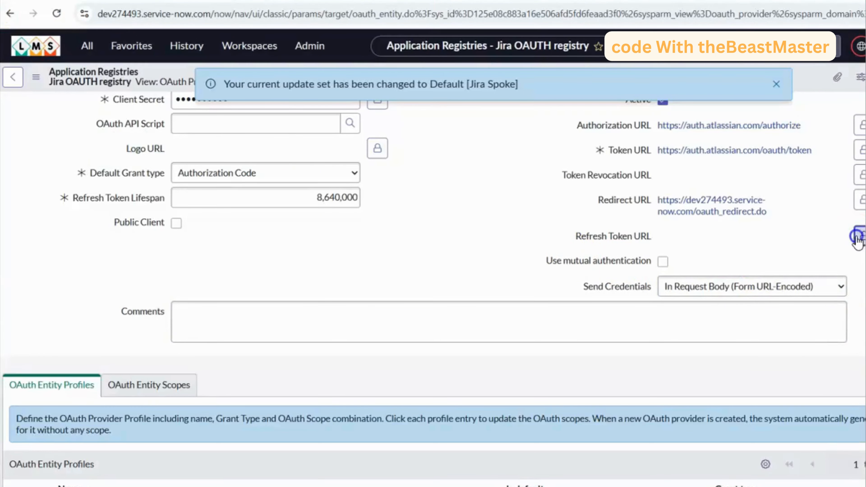
pyautogui.click(857, 236)
pyautogui.hotkey('ctrl', 'v')
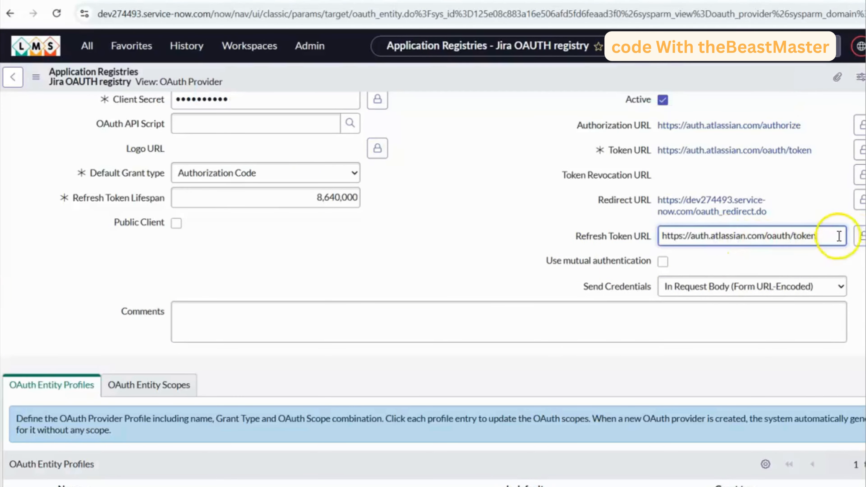
pyautogui.click(857, 236)
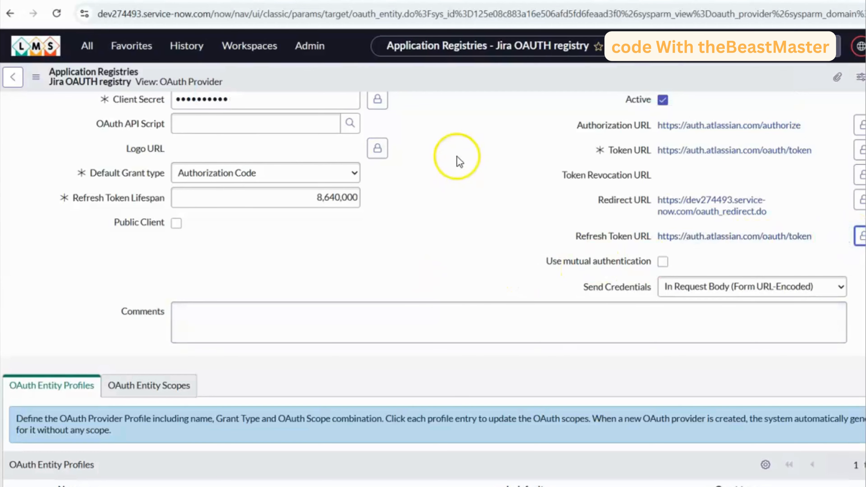
pyautogui.rightClick(459, 80)
pyautogui.click(479, 89)
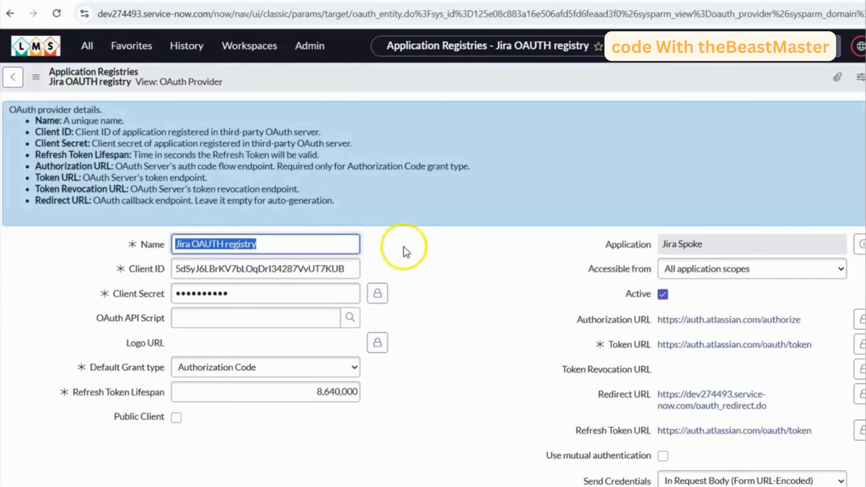
# - Start a new entry in the registry's OAuth Entity Scopes and copy its name, delete:sprint:jira-software, from the notes file
pyautogui.scroll(-3, 407, 265)
pyautogui.scroll(-4, 407, 265)
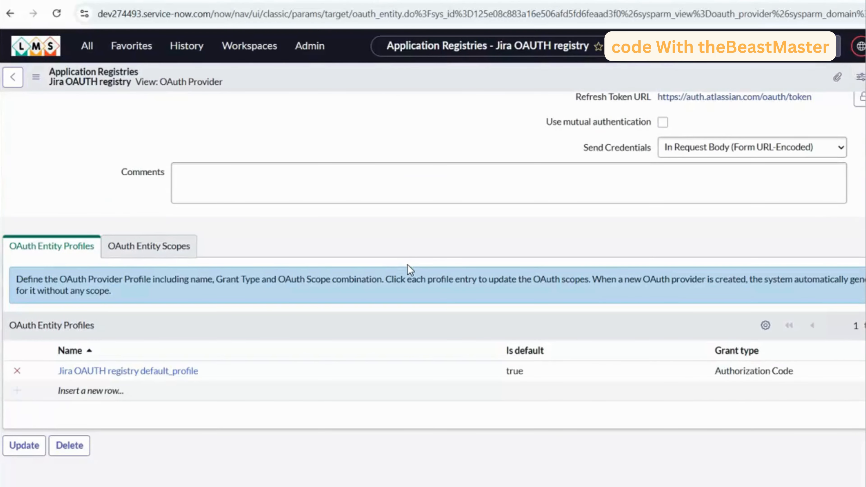
pyautogui.click(170, 248)
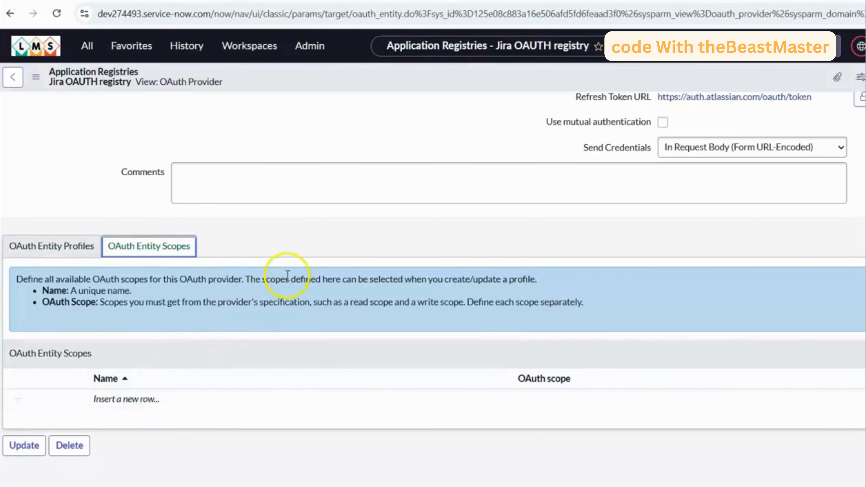
pyautogui.click(151, 397)
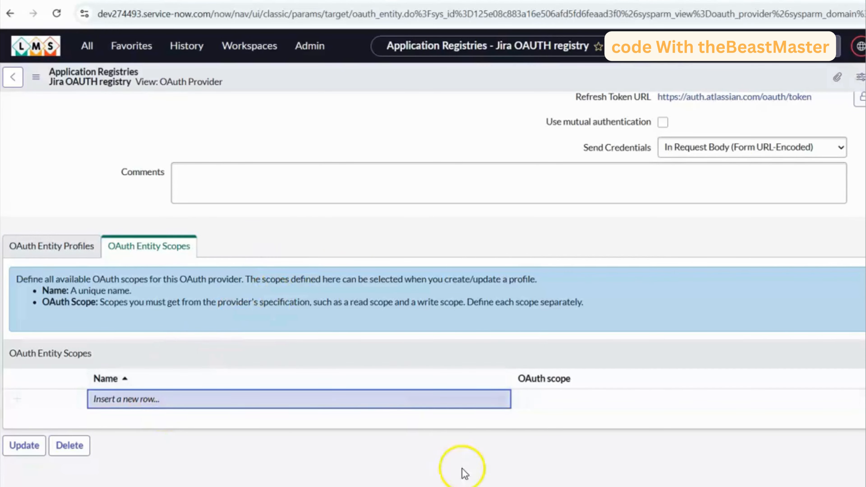
pyautogui.click(473, 486)
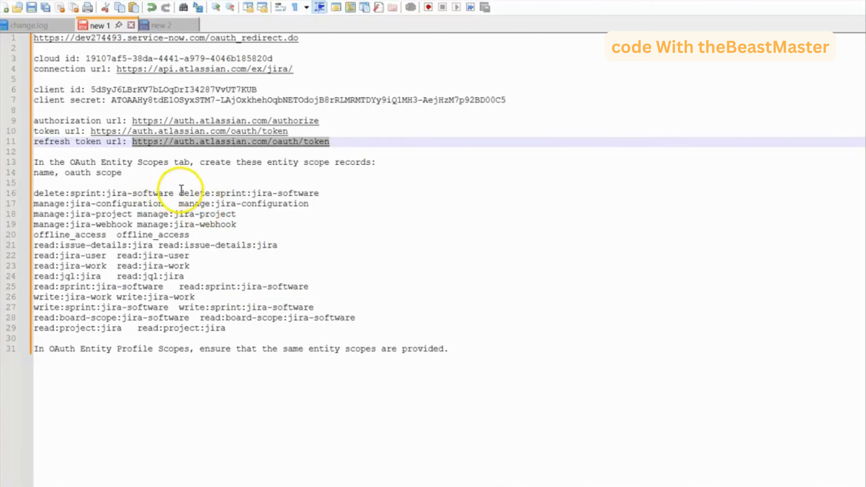
pyautogui.moveTo(174, 193); pyautogui.dragTo(35, 193)
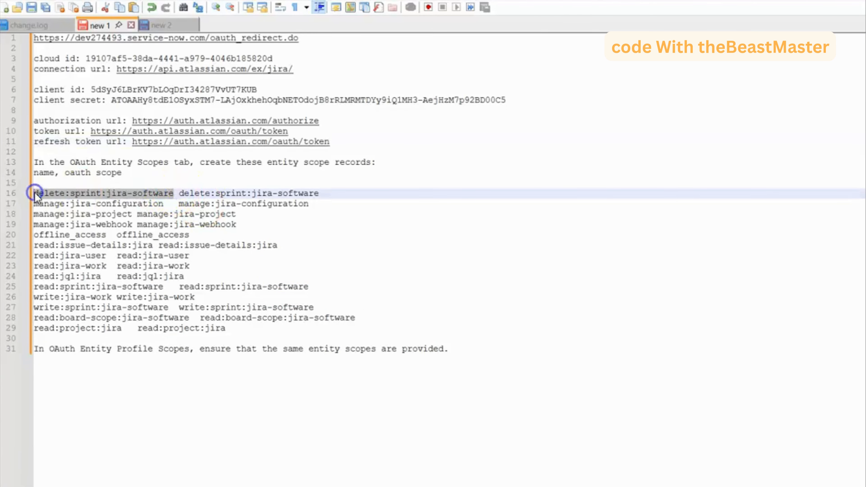
pyautogui.hotkey('alt', 'Tab')
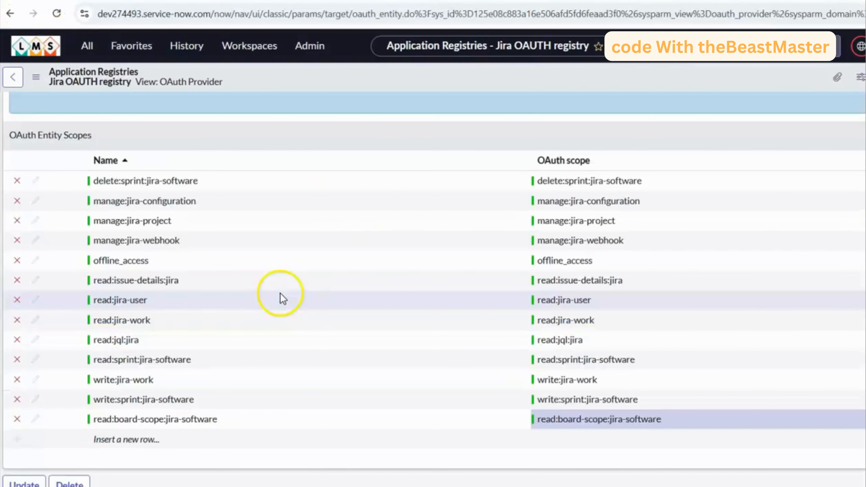
# - Add an OAuth entity scope with name and OAuth scope both set to read:project:jira, and save the registry record
pyautogui.scroll(-1, 280, 293)
pyautogui.click(150, 401)
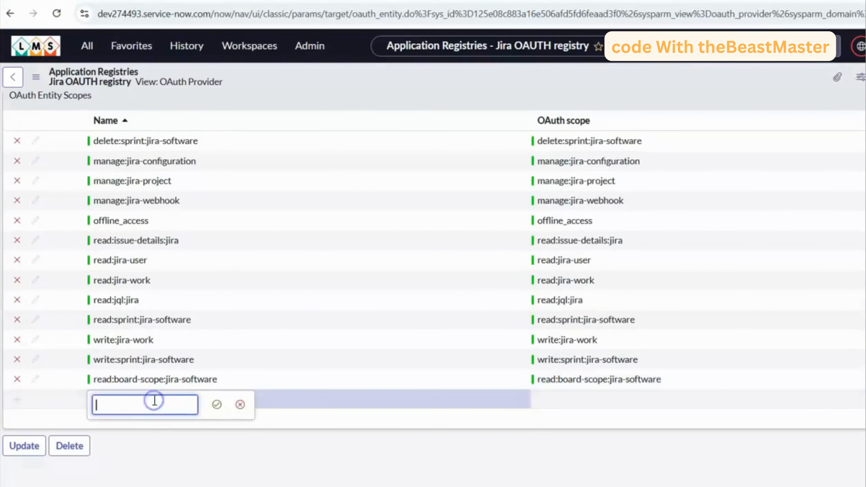
pyautogui.write('read:project:jira')
pyautogui.press('Return')
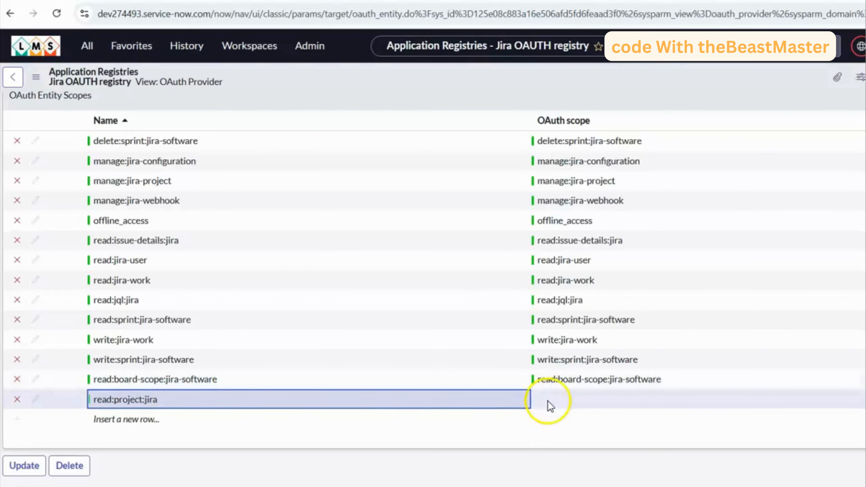
pyautogui.click(560, 402)
pyautogui.write('read:project:jira')
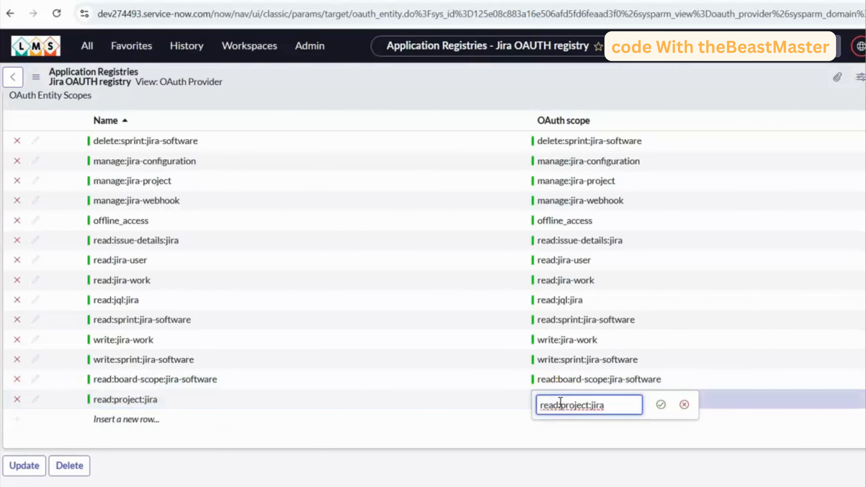
pyautogui.press('Return')
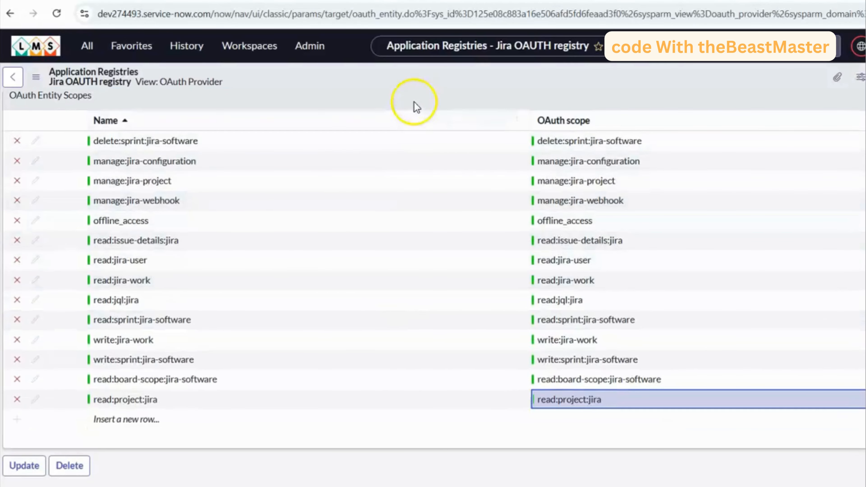
pyautogui.rightClick(408, 78)
pyautogui.click(431, 86)
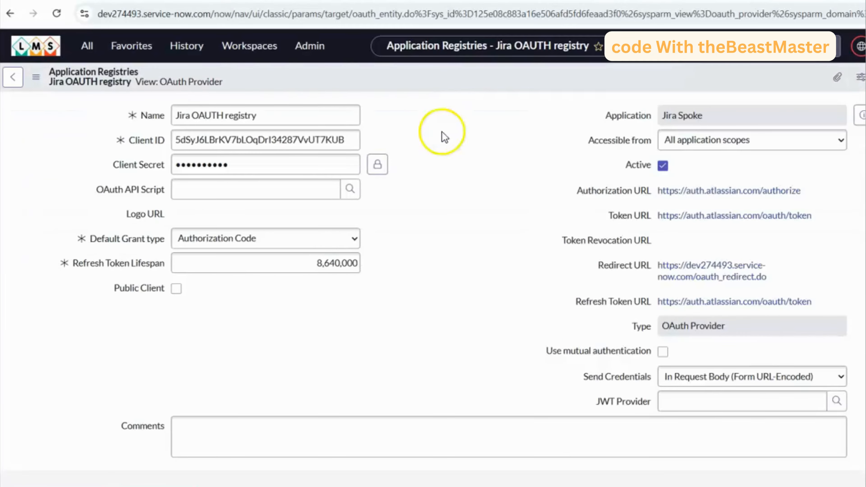
# - Add the read:project:jira entity scope to the registry's profile Jira OAUTH registry default_profile and save the profile
pyautogui.scroll(-10, 453, 300)
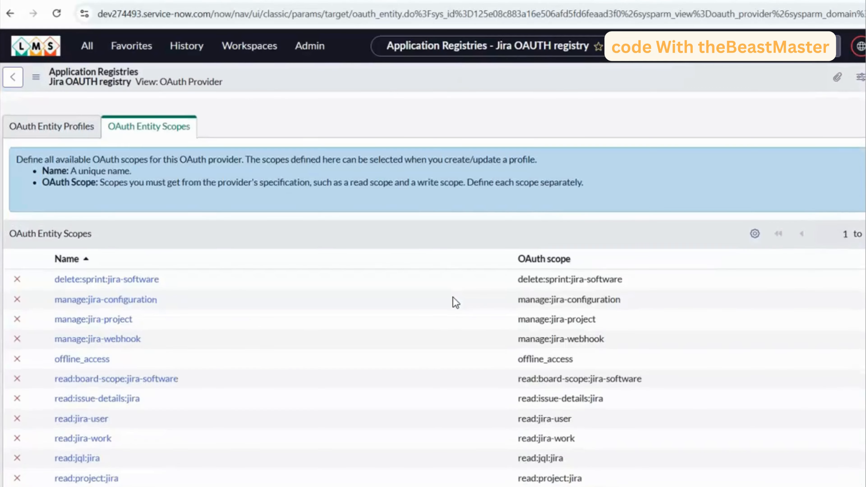
pyautogui.click(68, 126)
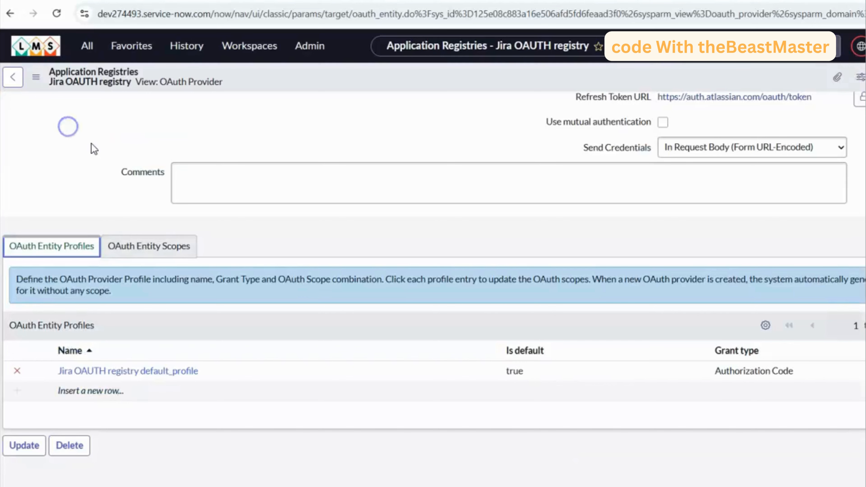
pyautogui.click(172, 371)
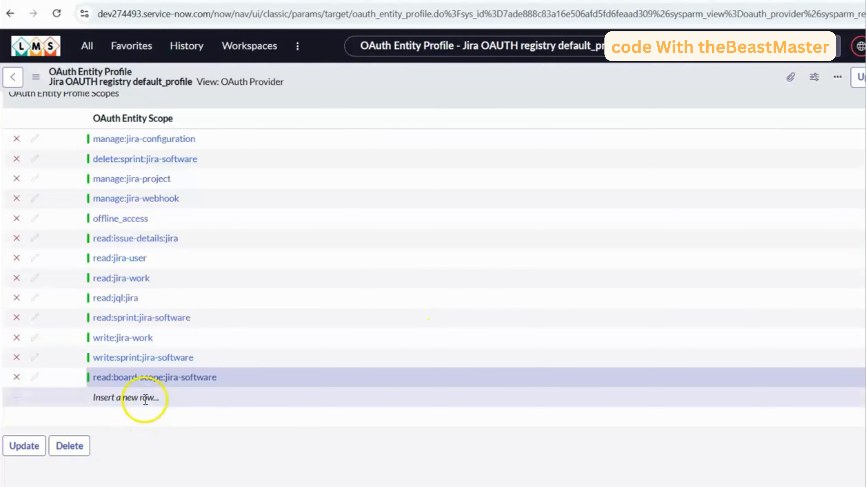
pyautogui.click(146, 399)
pyautogui.write('read:project:jira')
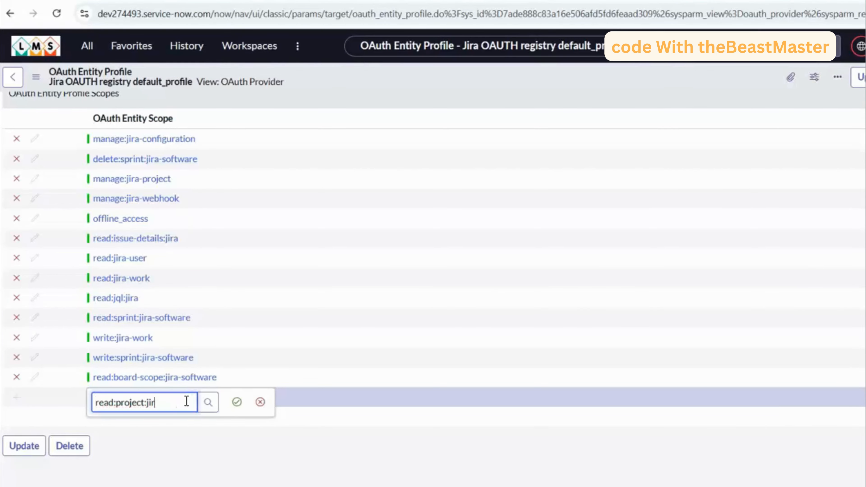
pyautogui.click(159, 440)
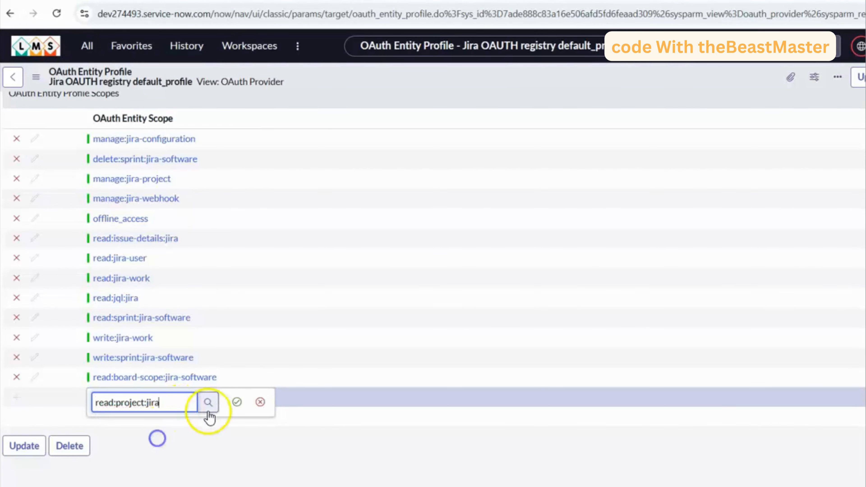
pyautogui.click(237, 402)
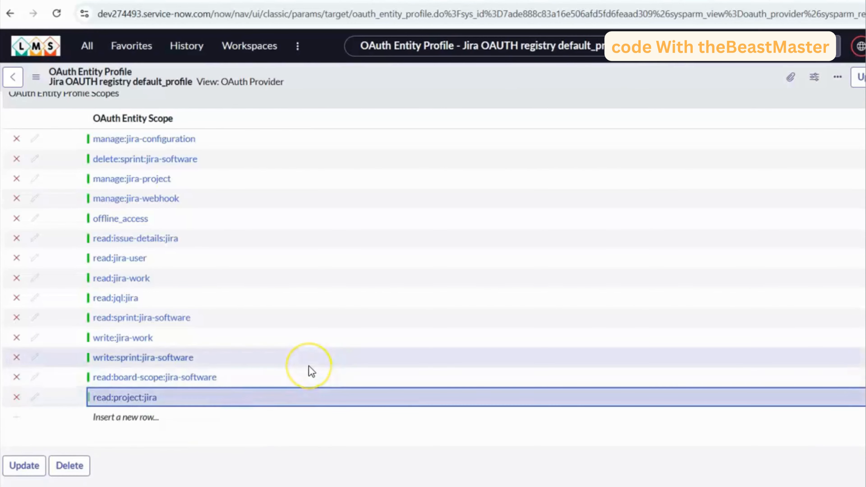
pyautogui.scroll(3, 309, 366)
pyautogui.click(409, 121)
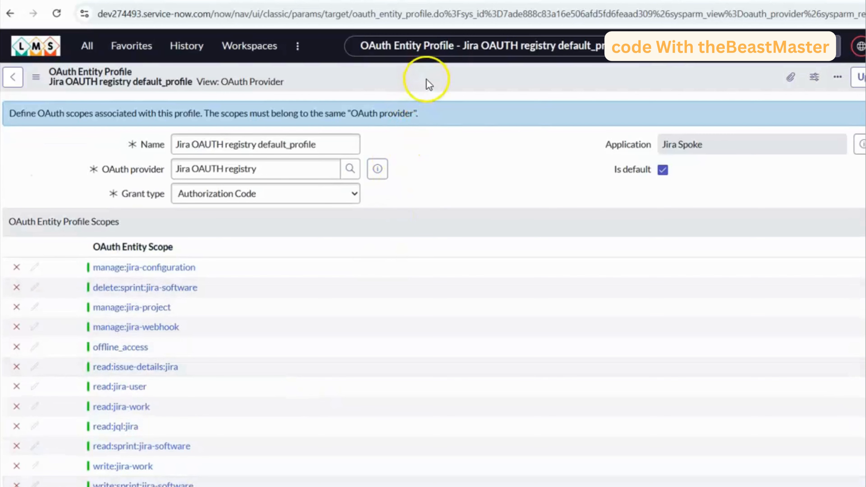
pyautogui.rightClick(430, 72)
pyautogui.click(449, 82)
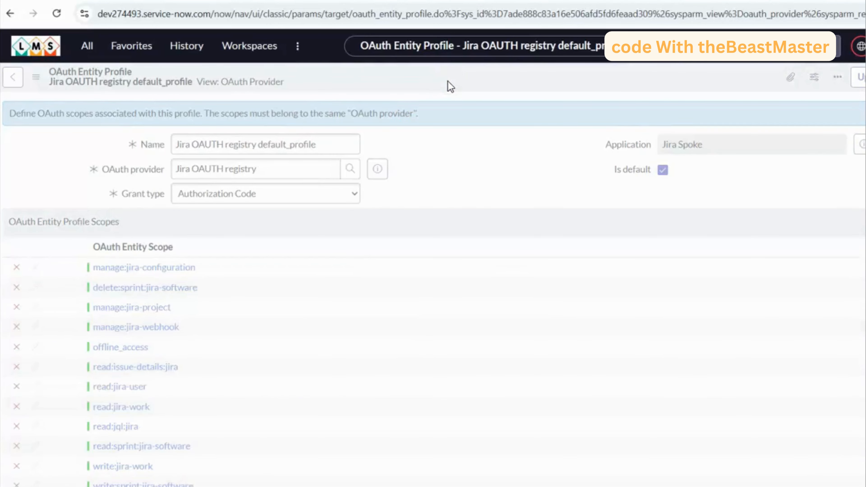
pyautogui.click(411, 399)
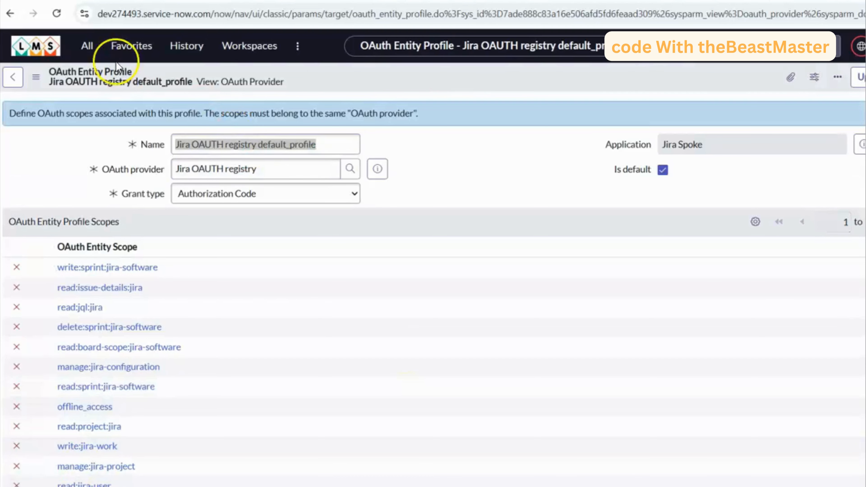
# - Find the Credentials module with the filter "credentials" and start a new OAuth 2.0 Credentials record
pyautogui.click(87, 46)
pyautogui.write('cr')
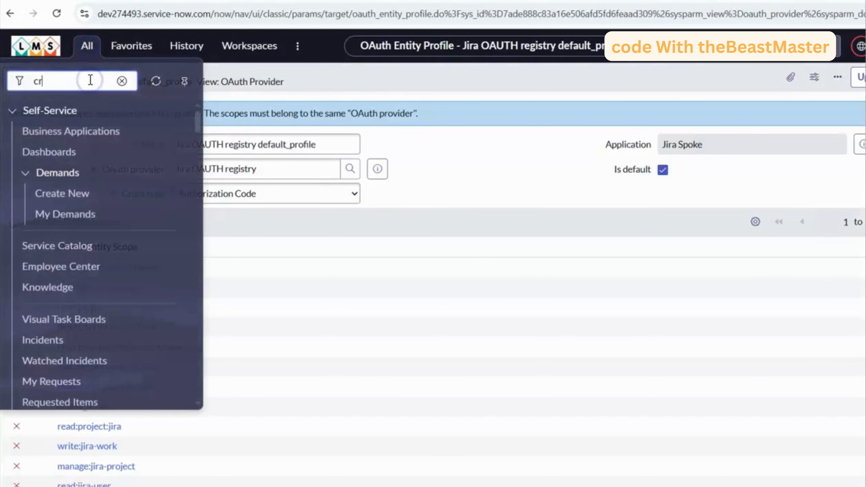
pyautogui.write('edentials')
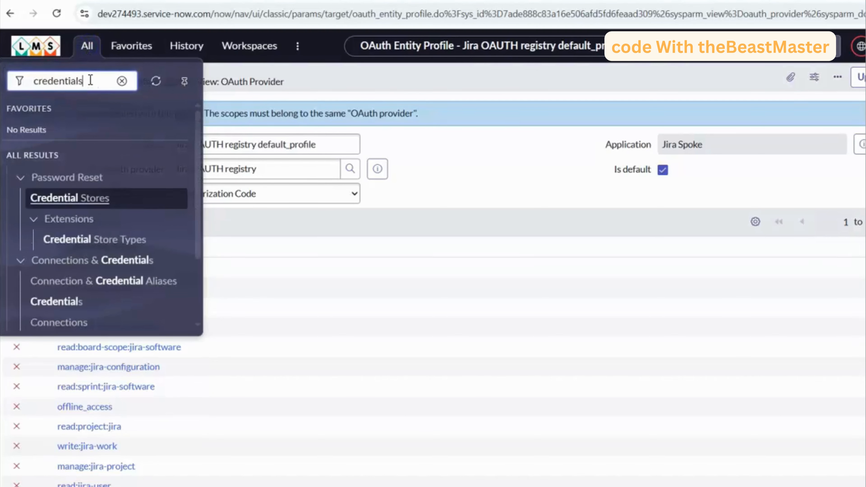
pyautogui.scroll(-3, 97, 131)
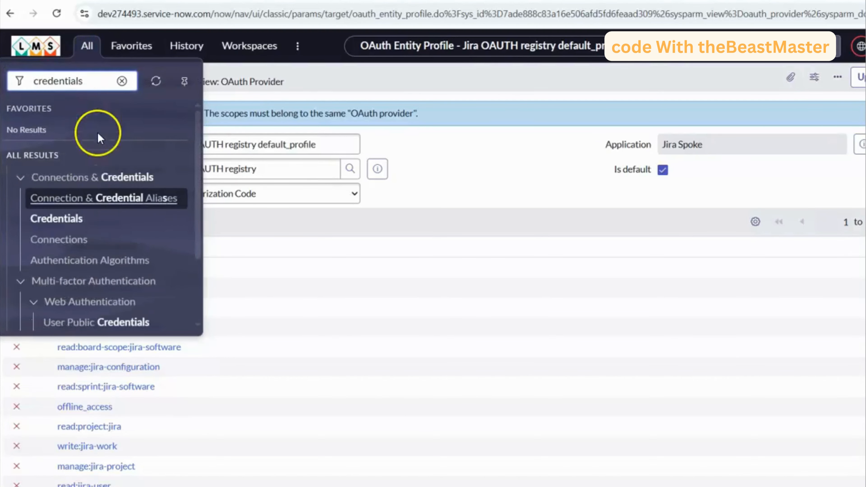
pyautogui.click(70, 224)
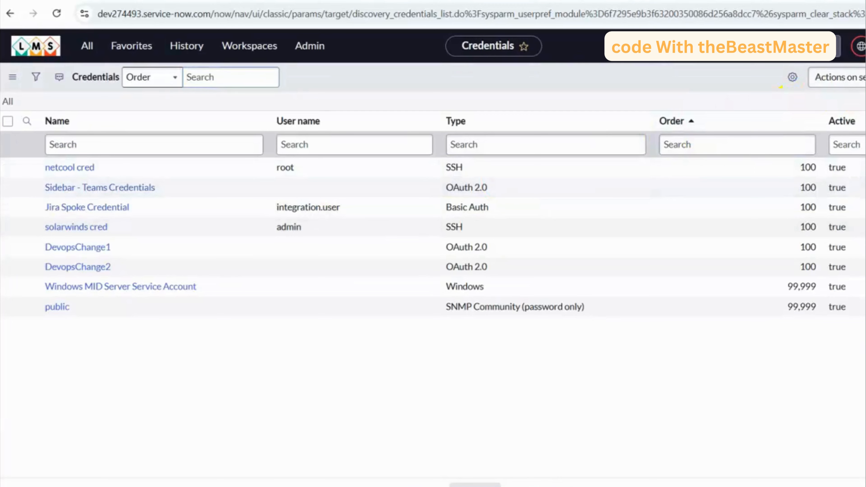
pyautogui.click(865, 77)
pyautogui.scroll(-2, 190, 268)
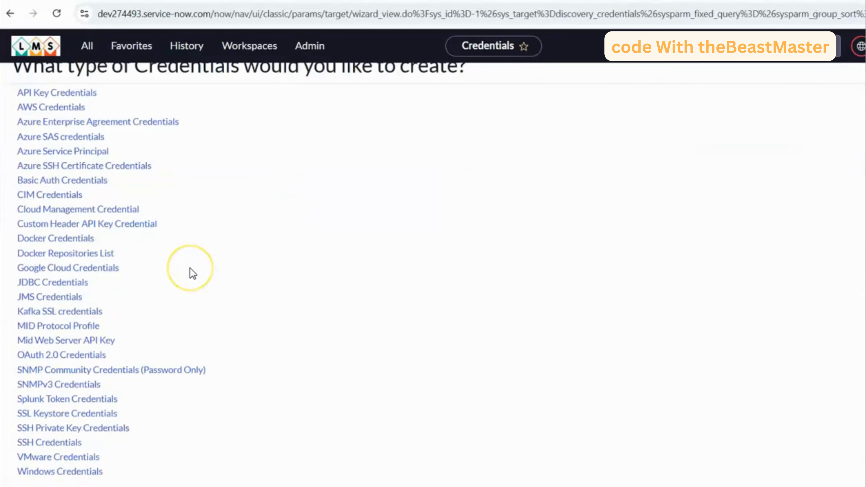
pyautogui.click(92, 357)
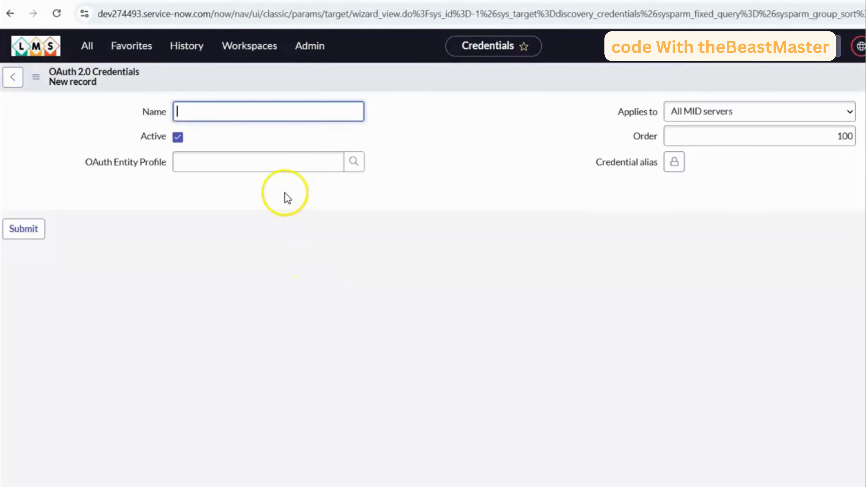
# - Name the credential Jira connection, set its OAuth Entity Profile to Jira OAUTH registry default_profile, and save the record
pyautogui.click(247, 112)
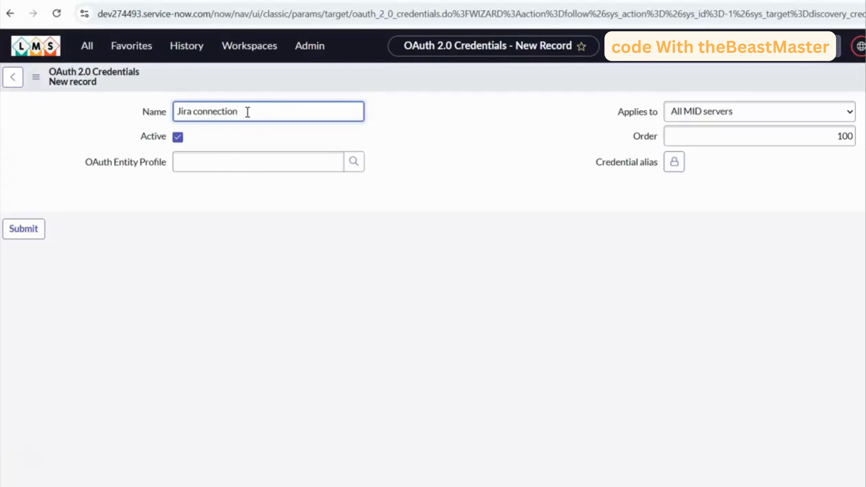
pyautogui.click(356, 162)
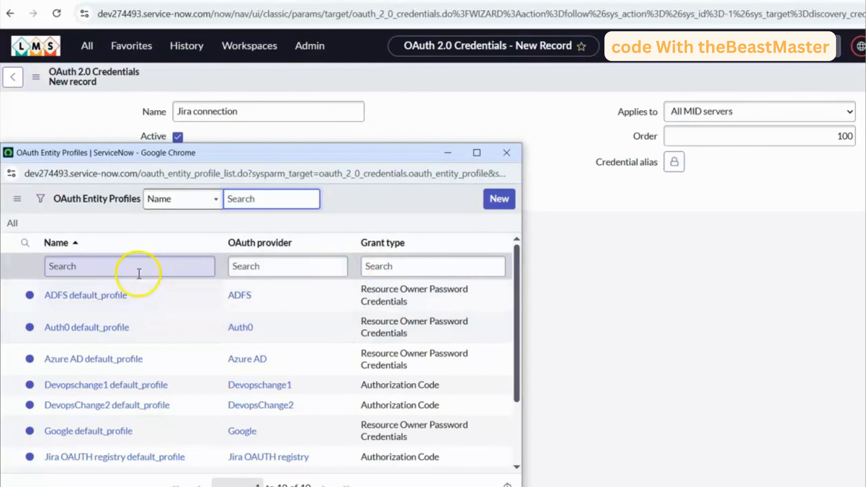
pyautogui.scroll(-3, 167, 341)
pyautogui.scroll(3, 168, 354)
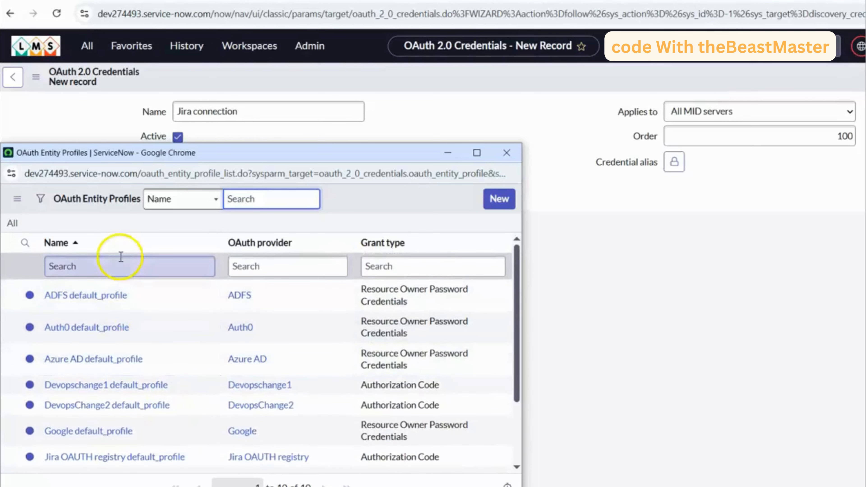
pyautogui.click(122, 267)
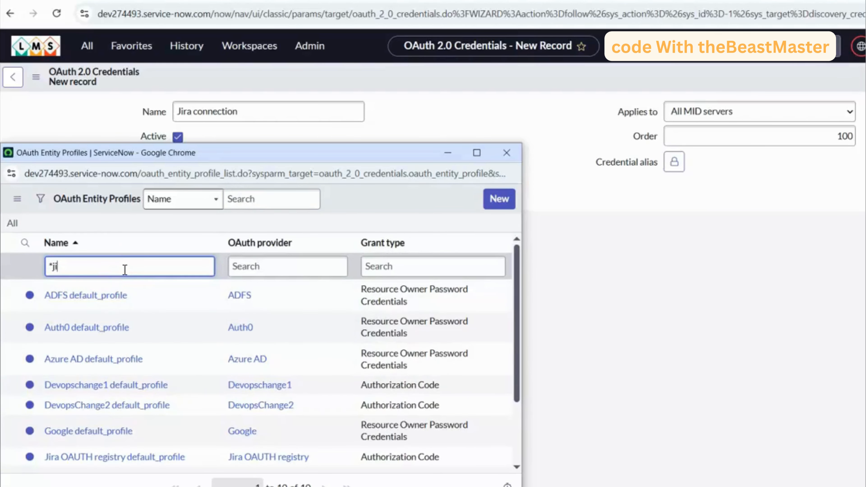
pyautogui.press('Return')
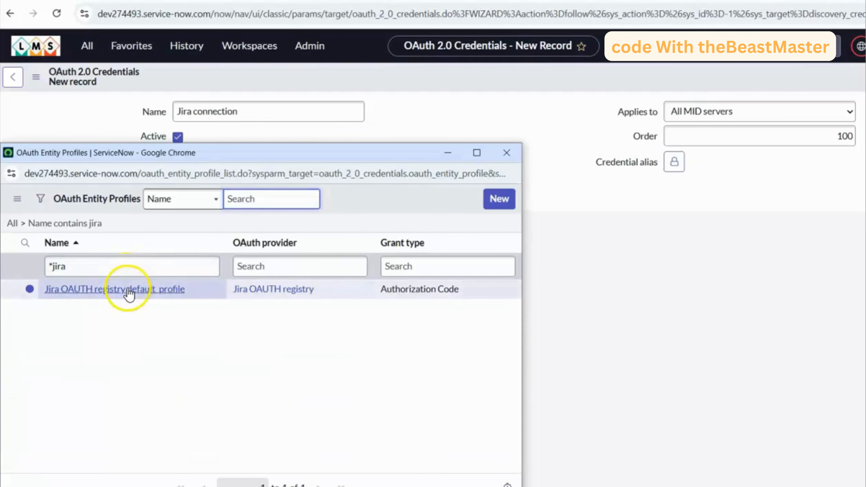
pyautogui.click(128, 292)
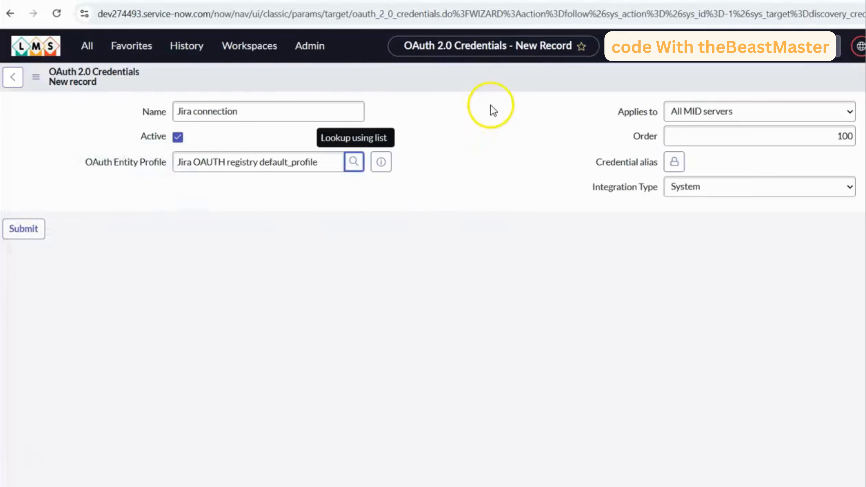
pyautogui.rightClick(466, 78)
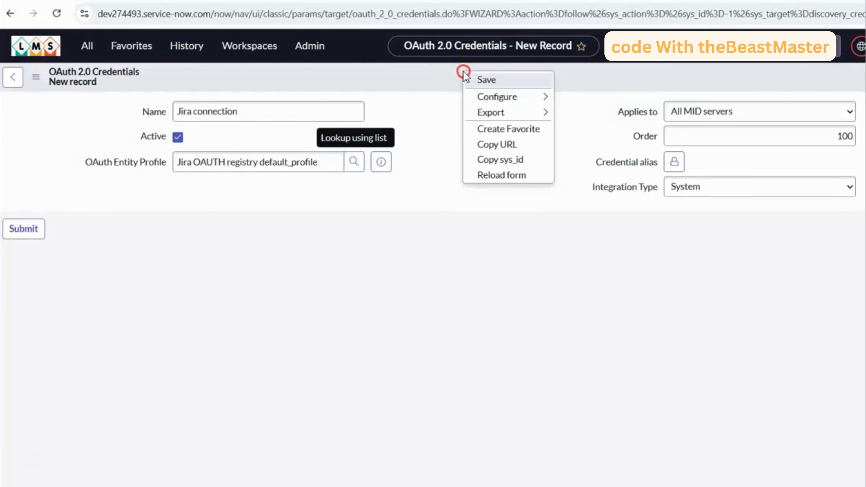
pyautogui.click(485, 79)
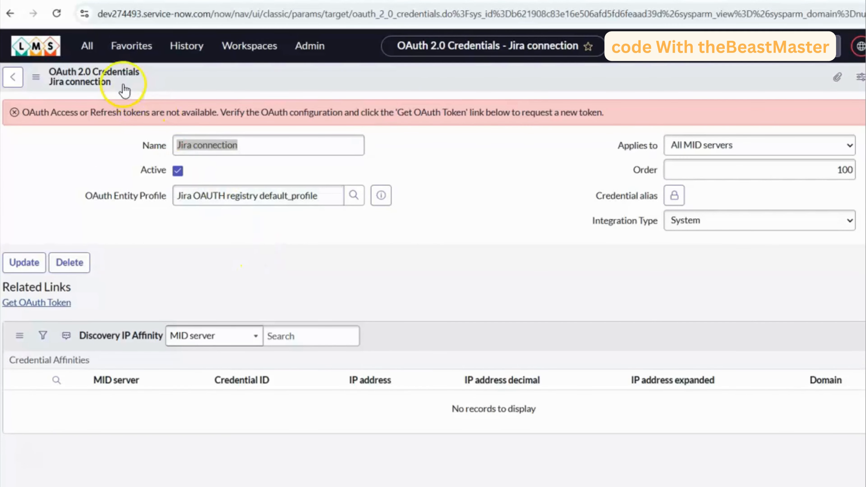
# - Open the Connection & Credential Aliases list, filter it by name containing jira, and open the alias with ID sn_jira_spoke.Jira
pyautogui.click(87, 45)
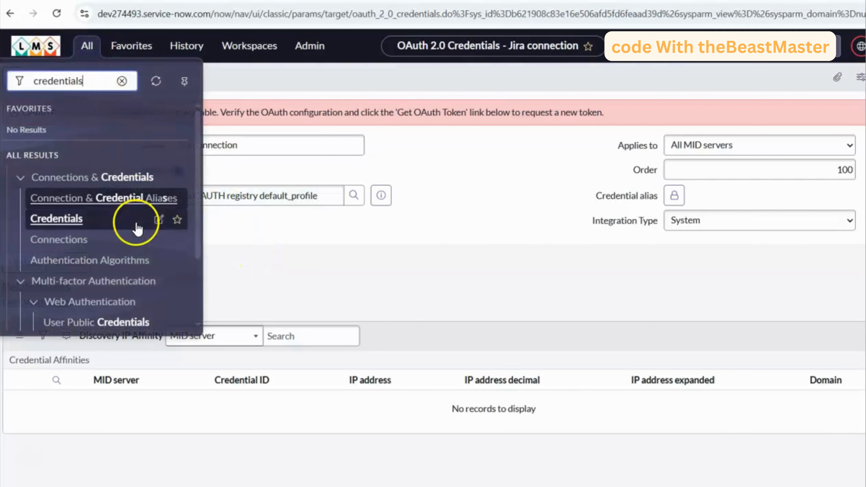
pyautogui.click(118, 201)
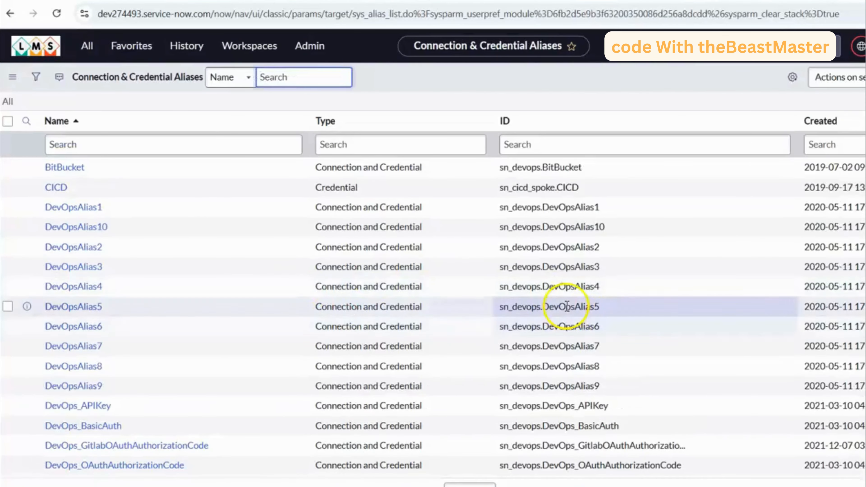
pyautogui.click(189, 149)
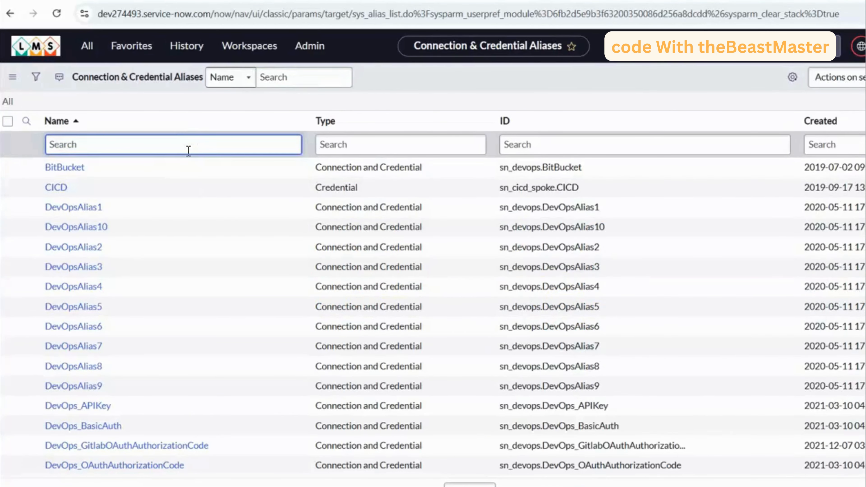
pyautogui.press('Return')
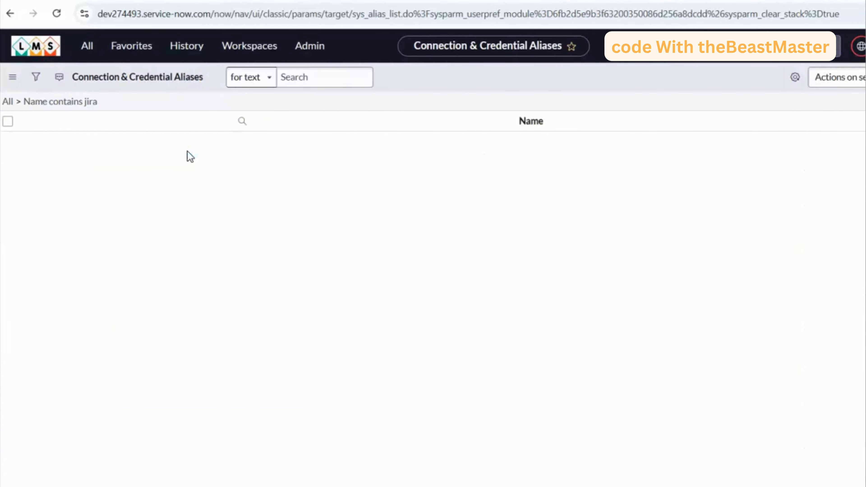
pyautogui.click(443, 207)
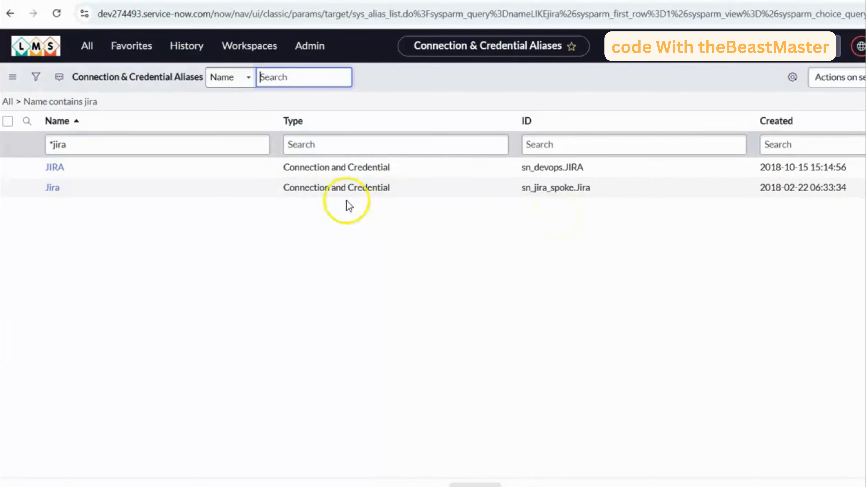
pyautogui.click(53, 193)
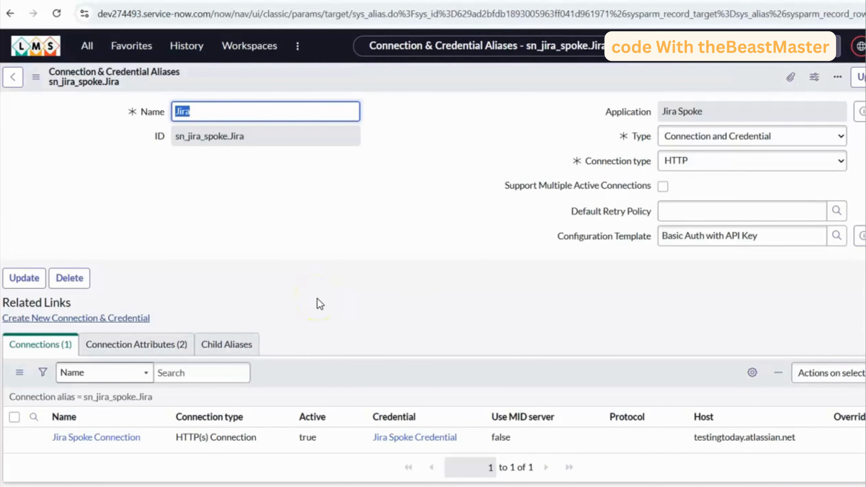
# - Start a new HTTP(s) connection under the alias, named jira oauth connection, and set its credential to Jira connection
pyautogui.scroll(-1, 320, 303)
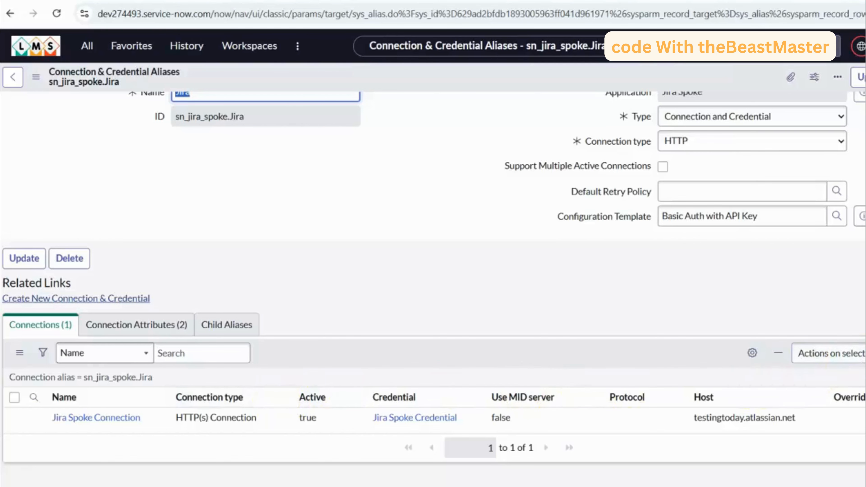
pyautogui.click(240, 346)
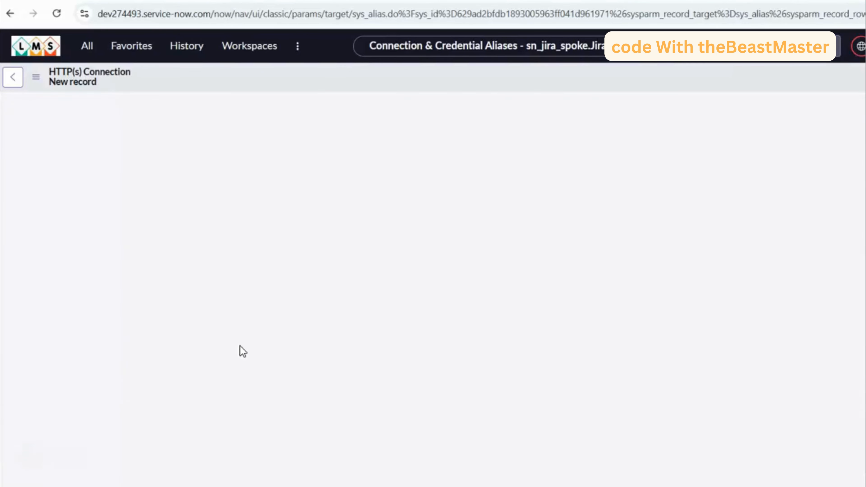
pyautogui.click(226, 114)
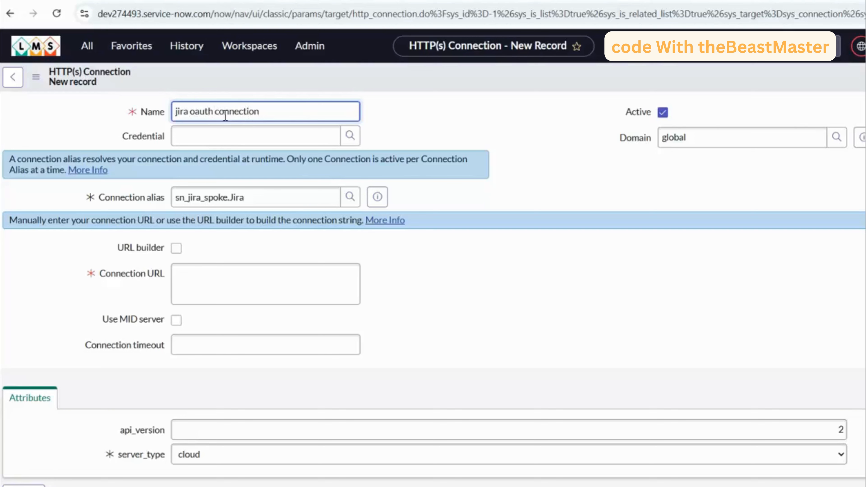
pyautogui.click(350, 136)
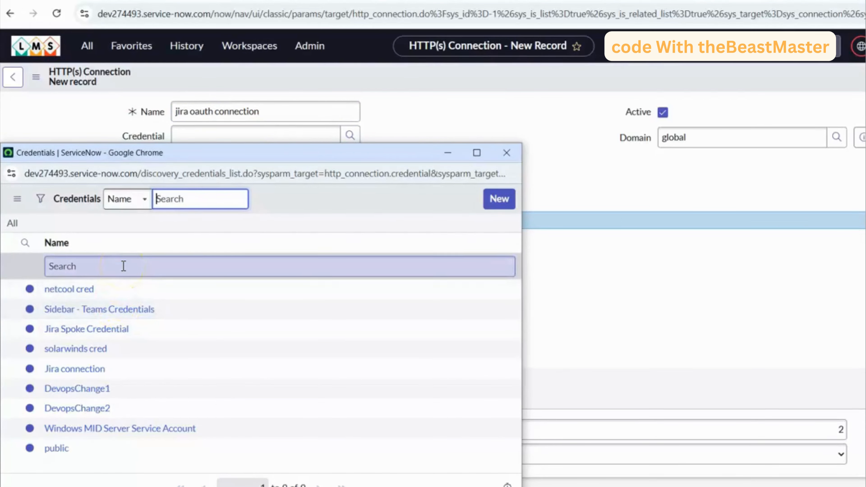
pyautogui.click(92, 372)
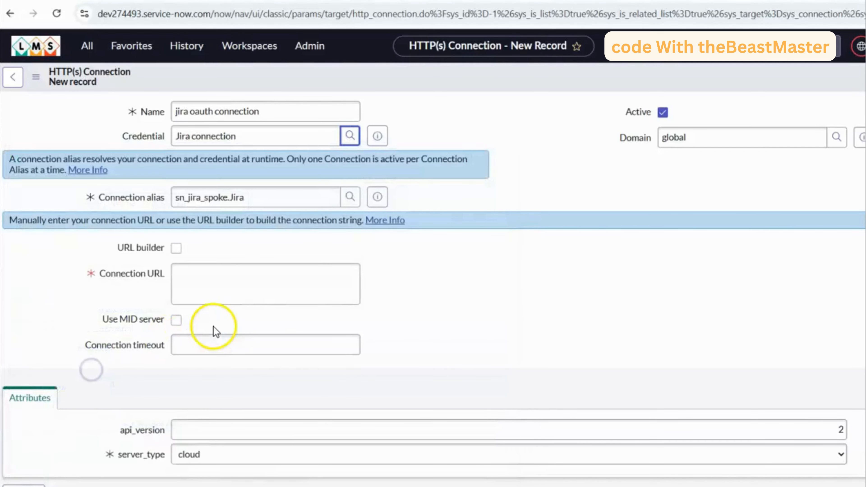
pyautogui.click(377, 135)
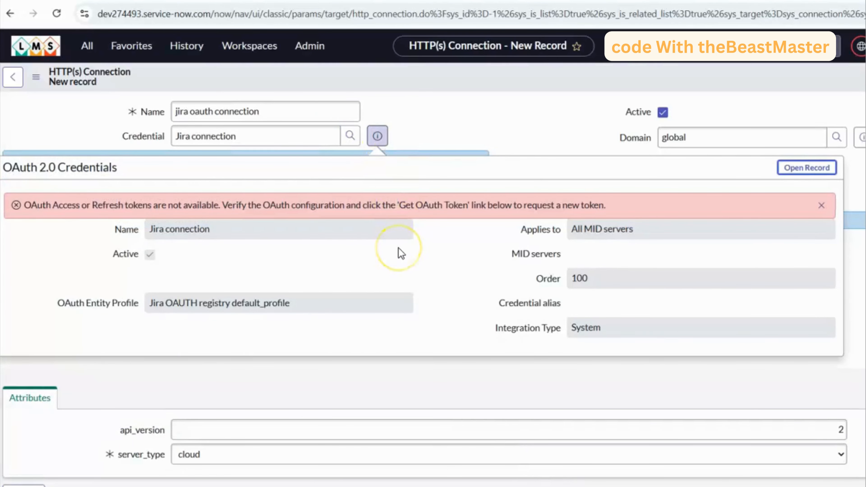
pyautogui.click(493, 128)
pyautogui.click(231, 289)
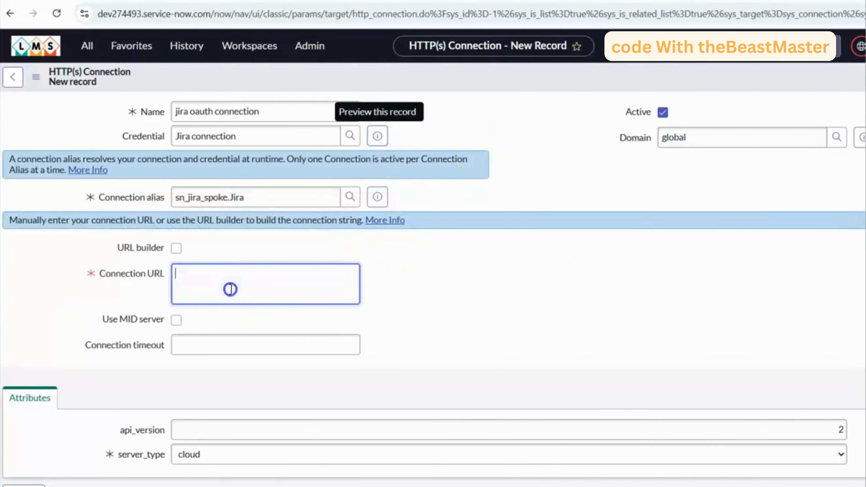
pyautogui.write('https://api.atlassian.com/ex/jira/19107af5-38da-4441-a979-4046b185820d')
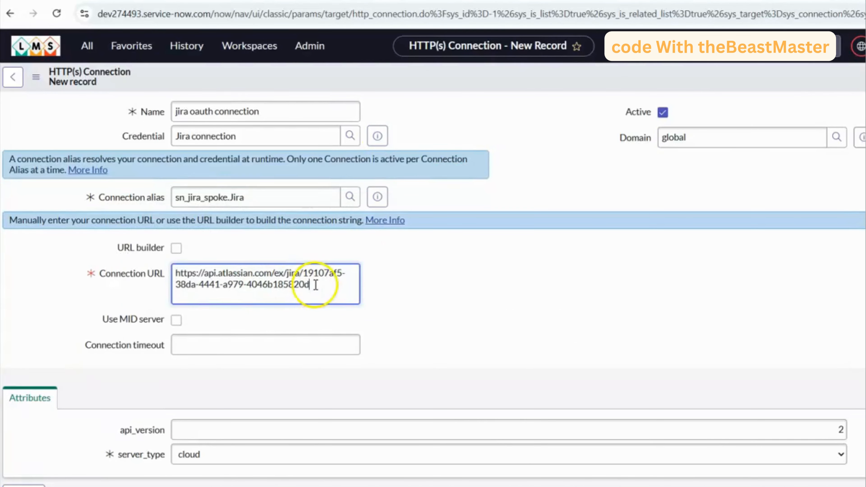
pyautogui.moveTo(312, 284); pyautogui.dragTo(306, 274)
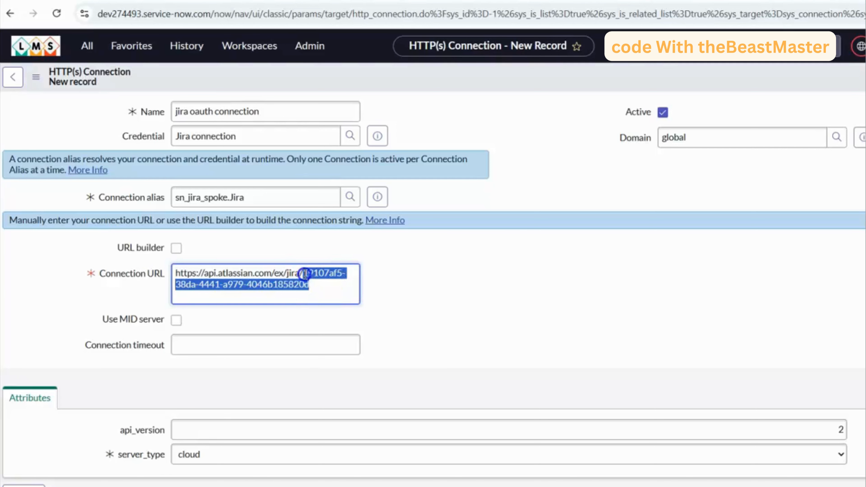
pyautogui.click(403, 278)
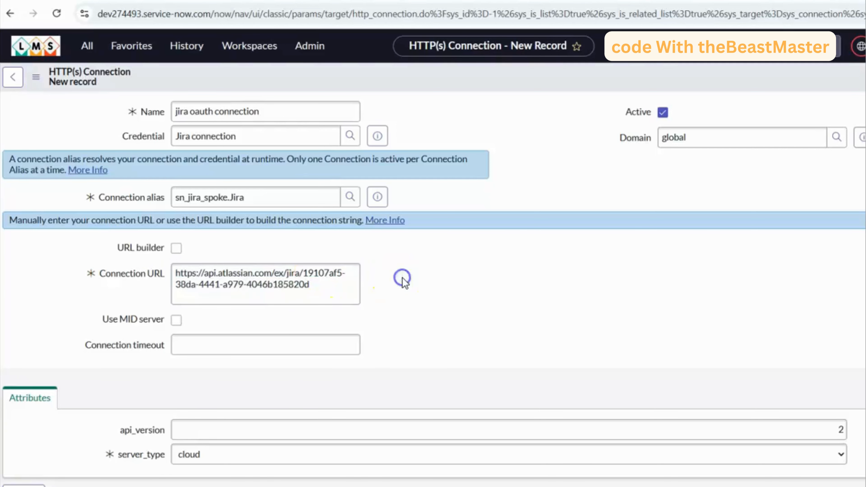
pyautogui.scroll(-2, 266, 325)
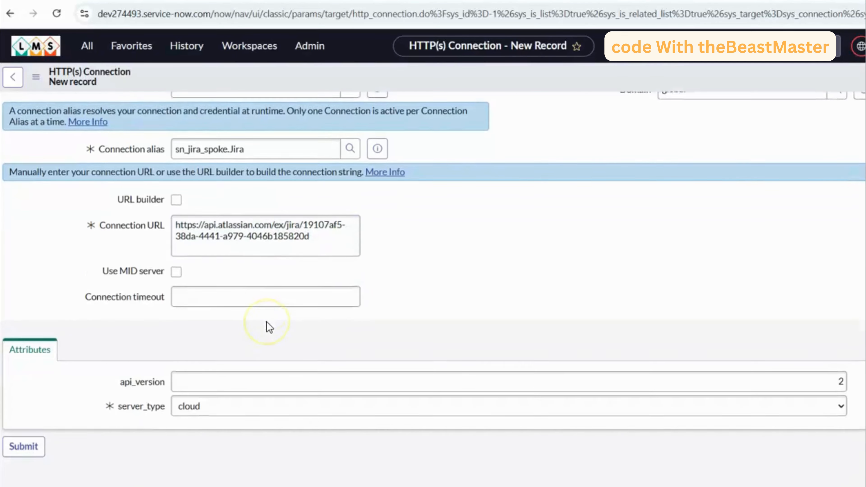
pyautogui.rightClick(440, 77)
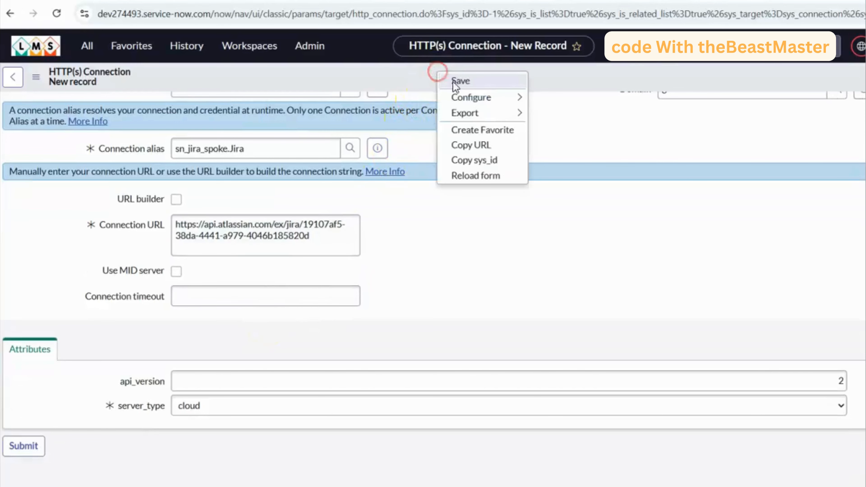
pyautogui.click(457, 80)
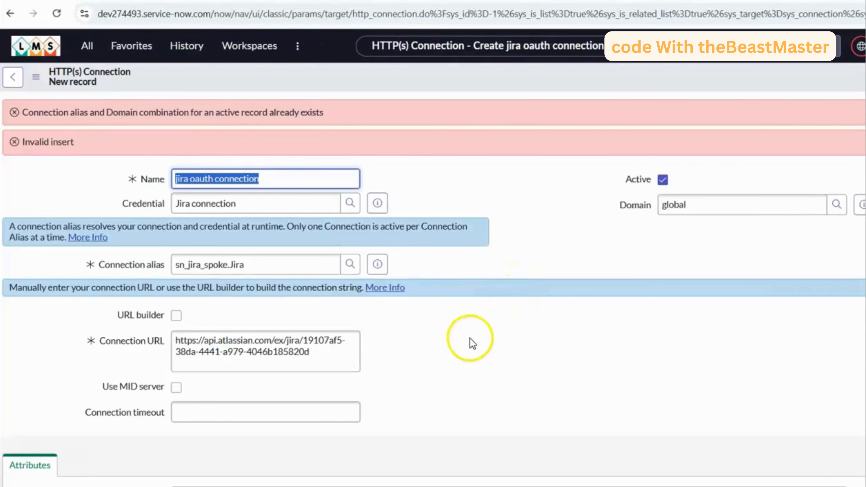
# - Return to the sn_jira_spoke.Jira alias and delete its existing Jira Spoke Connection
pyautogui.click(276, 486)
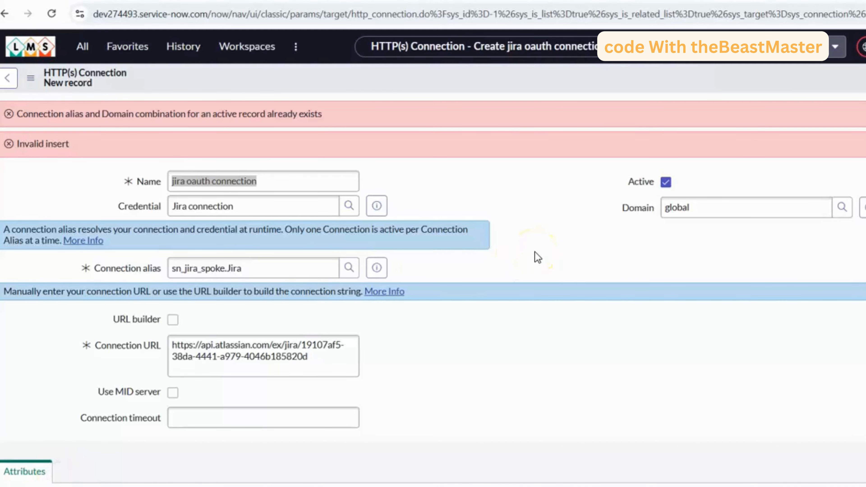
pyautogui.click(196, 202)
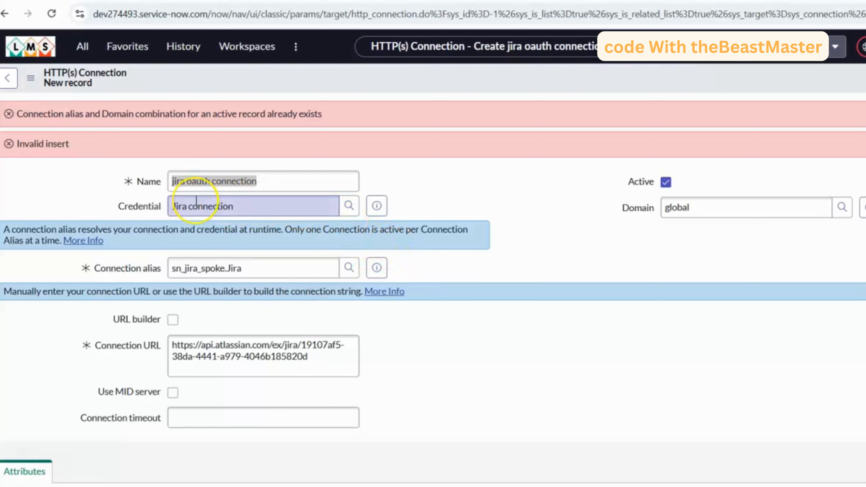
pyautogui.click(11, 79)
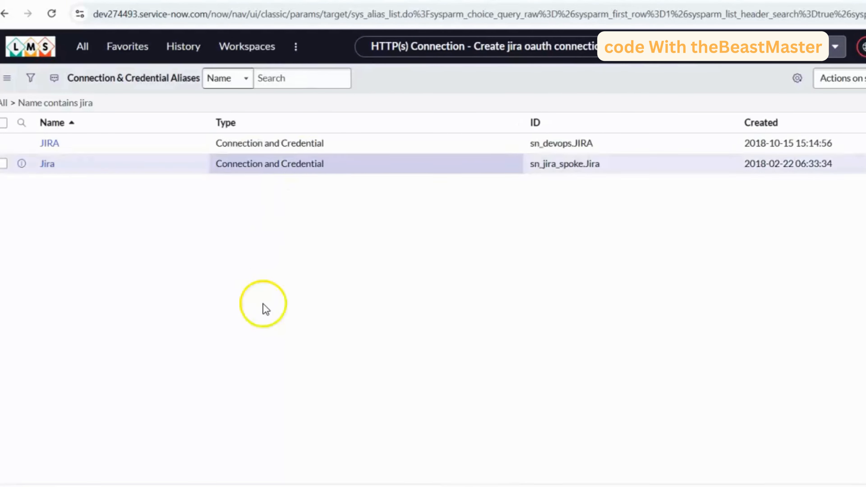
pyautogui.click(49, 190)
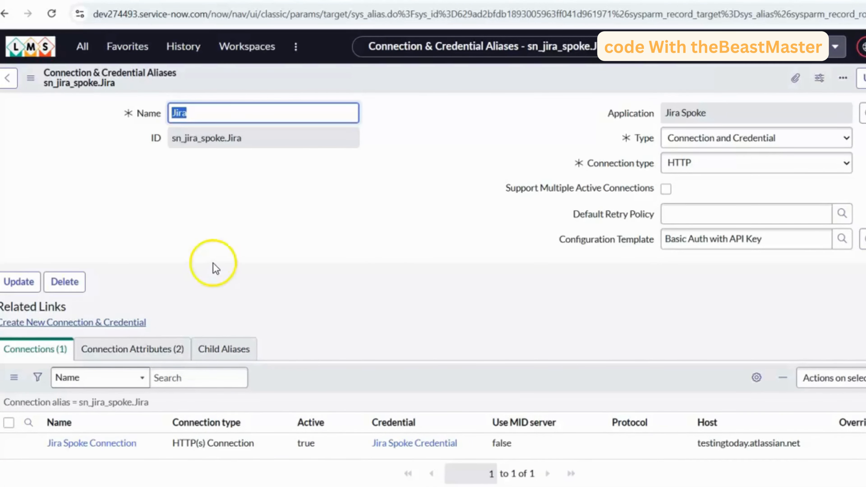
pyautogui.scroll(-1, 180, 409)
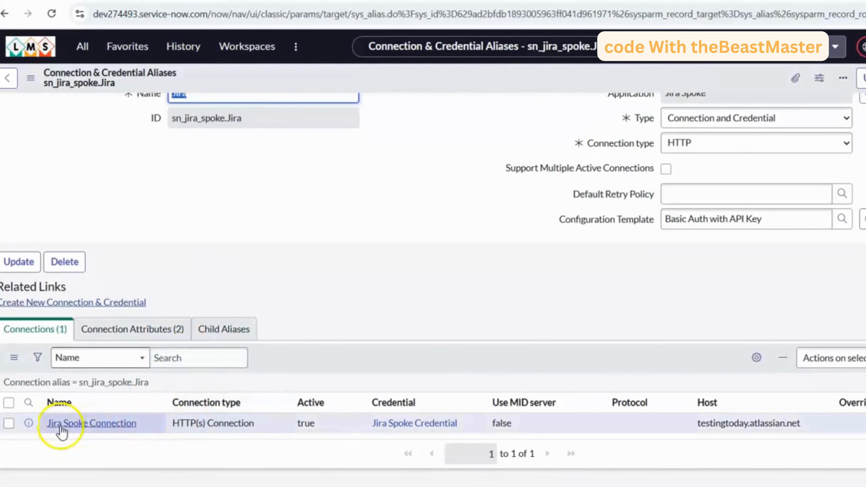
pyautogui.click(9, 423)
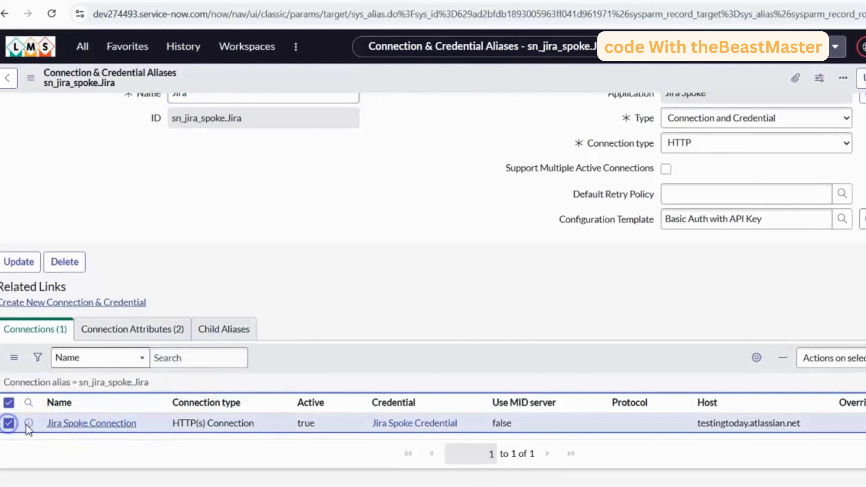
pyautogui.click(823, 358)
pyautogui.click(819, 24)
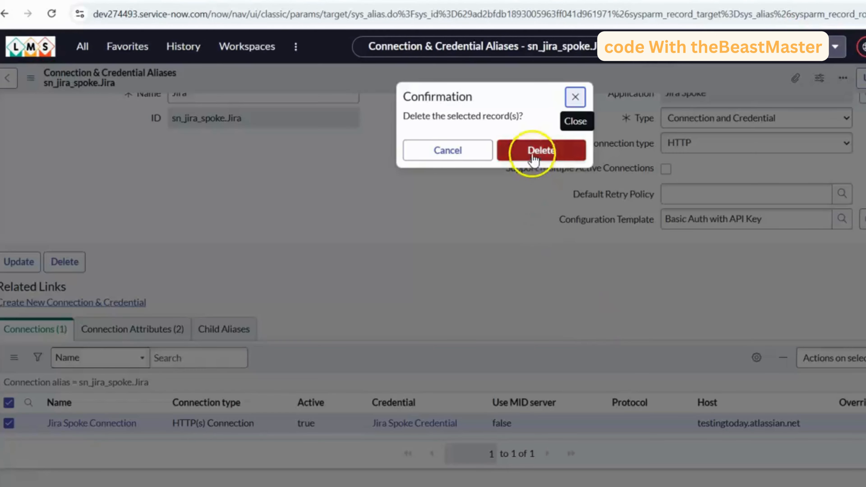
pyautogui.click(533, 156)
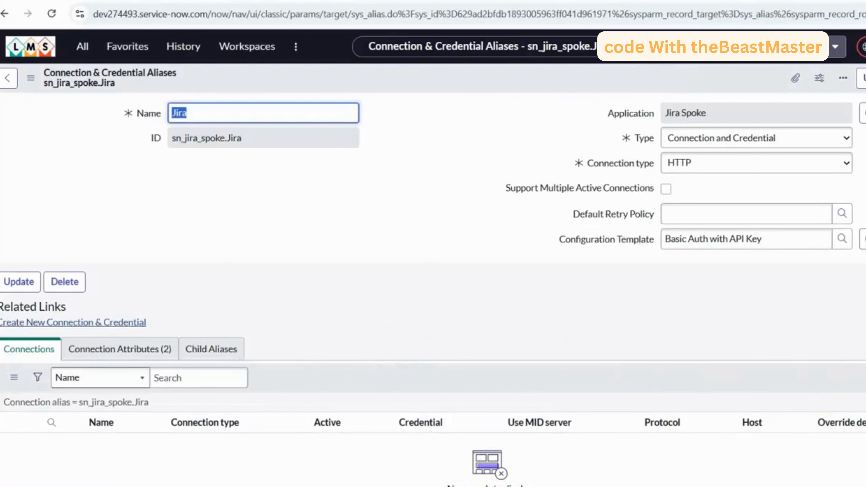
# - Create a new HTTP(s) connection for the alias, named jira oauth conn, with Jira connection as its credential
pyautogui.click(864, 377)
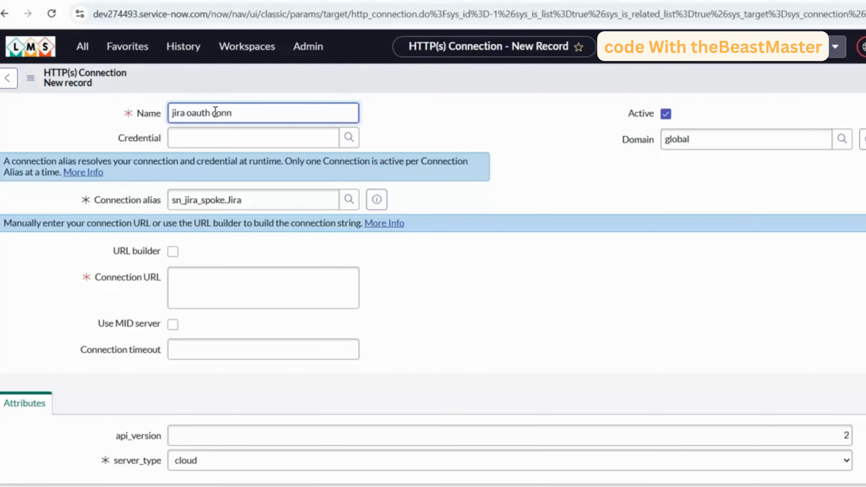
pyautogui.click(349, 137)
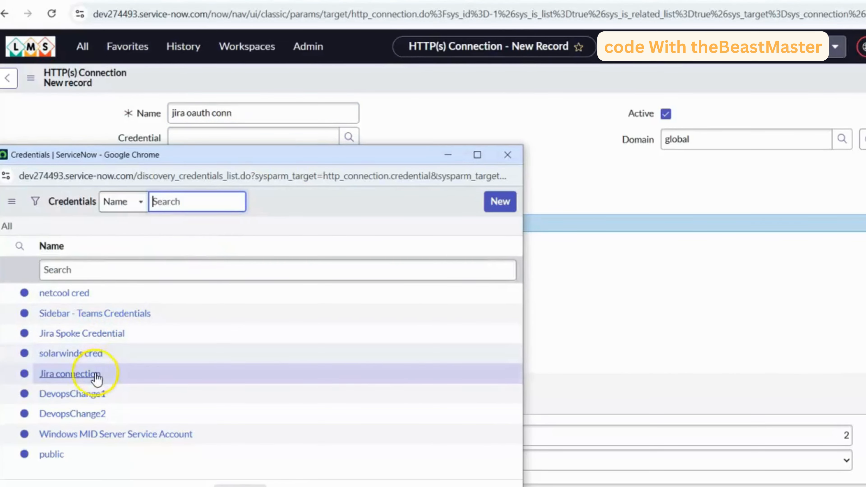
pyautogui.click(88, 376)
pyautogui.click(377, 138)
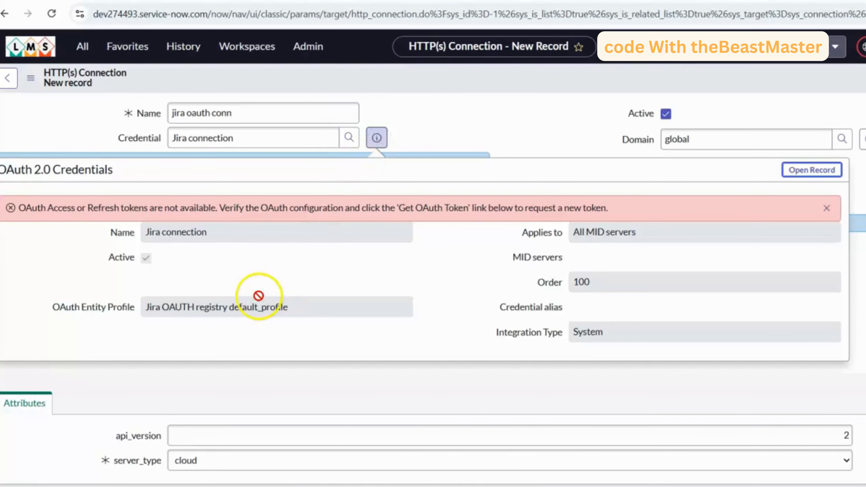
pyautogui.click(496, 137)
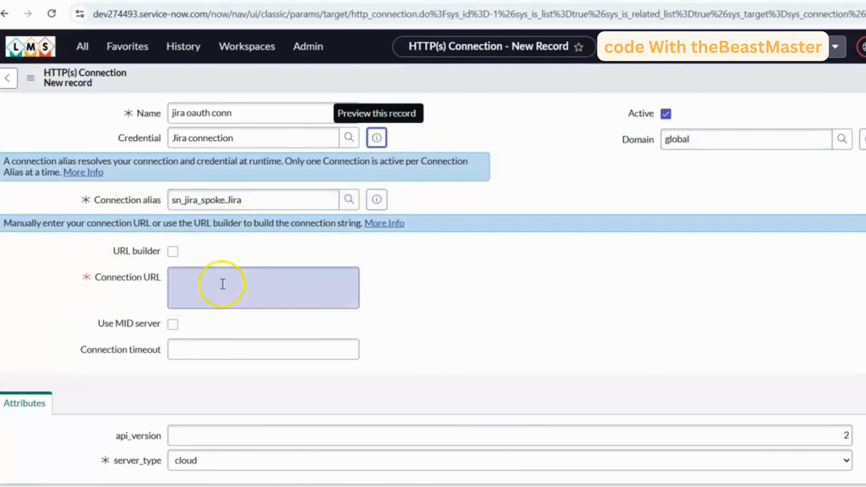
pyautogui.click(214, 291)
pyautogui.write('https://api.atlassian.com/ex/jira/19107af5-38da-4441-a979-4046b185820d')
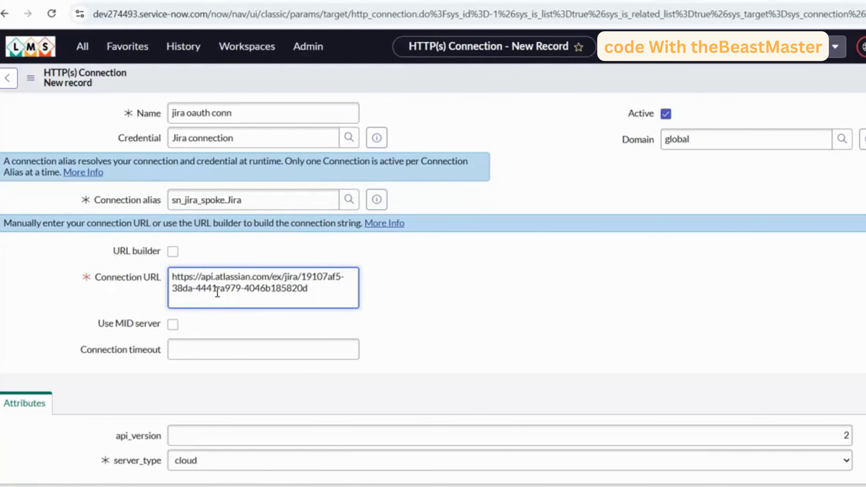
pyautogui.moveTo(309, 288); pyautogui.dragTo(306, 279)
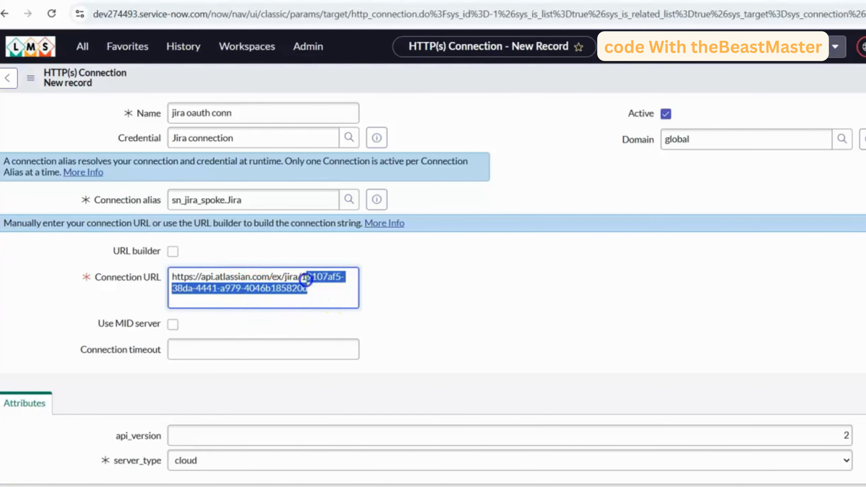
pyautogui.scroll(-1, 427, 279)
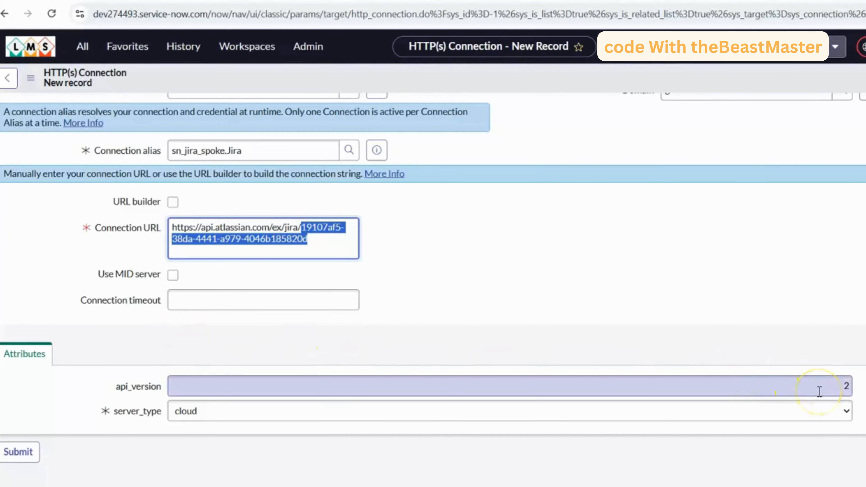
pyautogui.rightClick(465, 73)
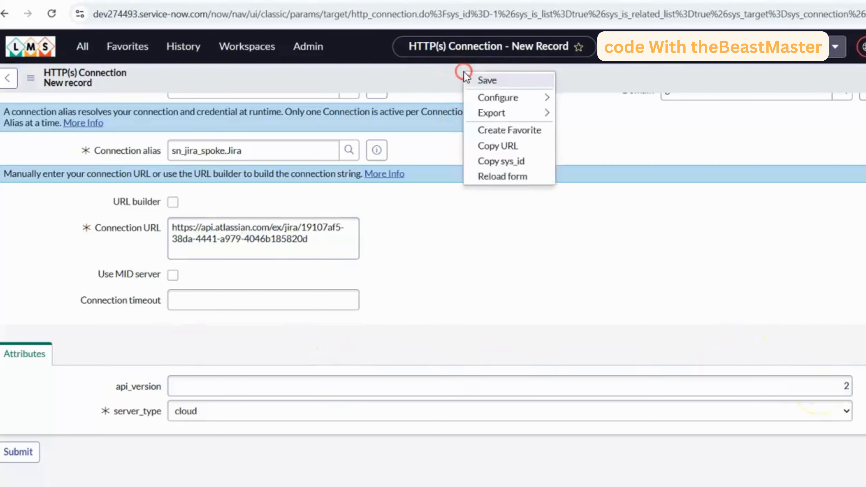
pyautogui.click(481, 79)
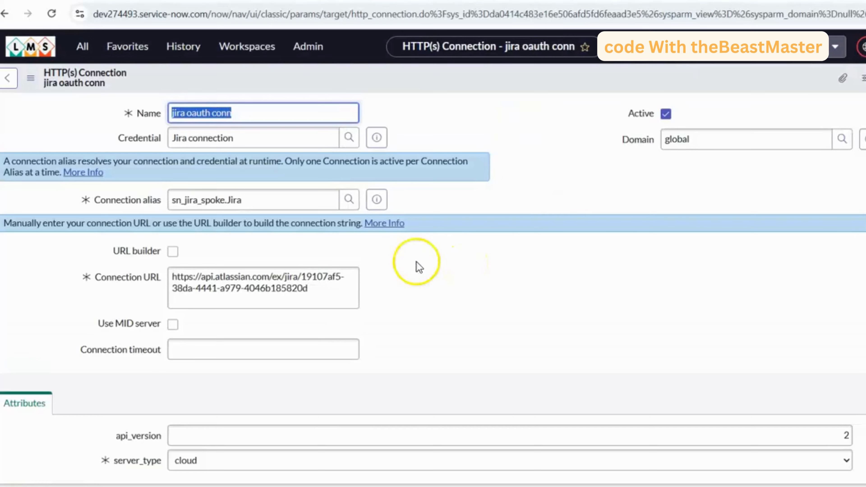
# - Open the Jira connection credential record from the connection and start its OAuth token request
pyautogui.scroll(-1, 322, 265)
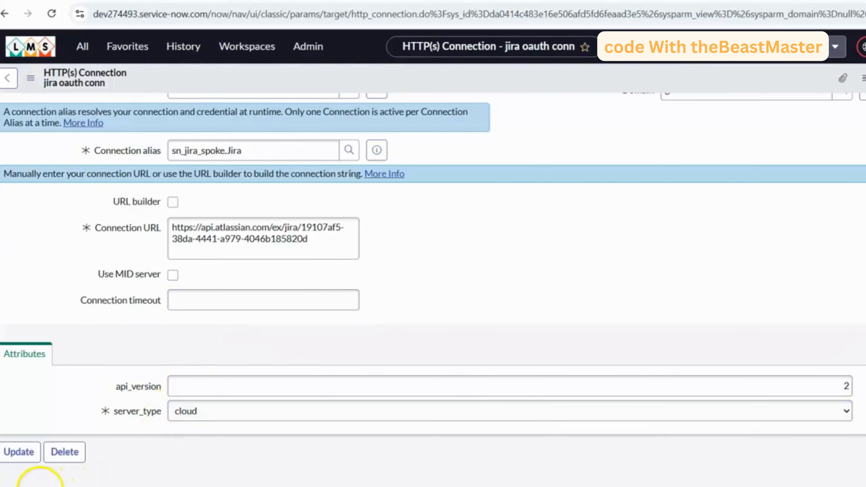
pyautogui.scroll(2, 441, 136)
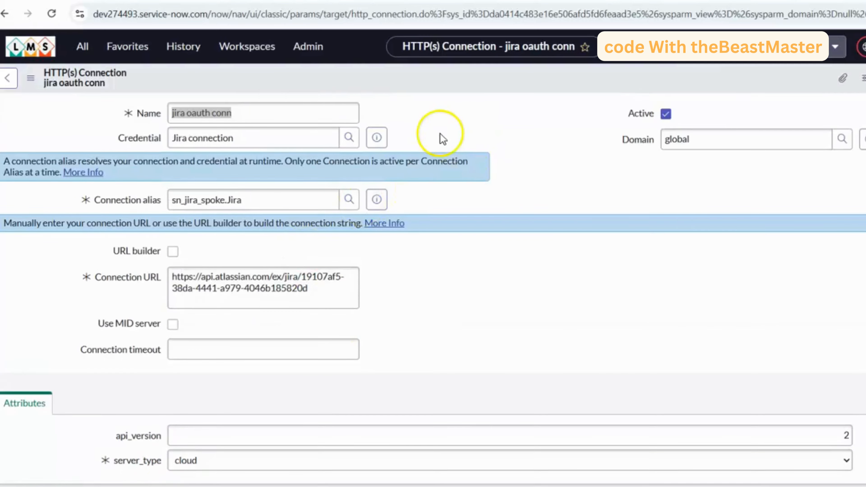
pyautogui.click(377, 138)
pyautogui.click(794, 171)
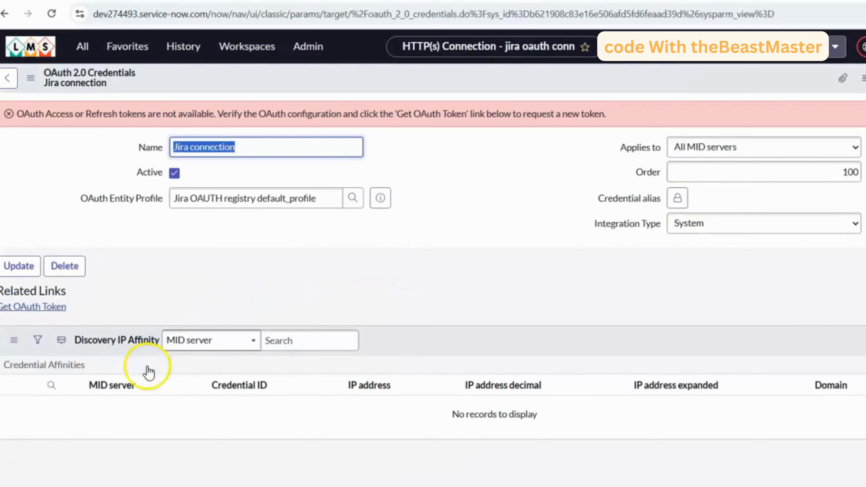
pyautogui.click(27, 307)
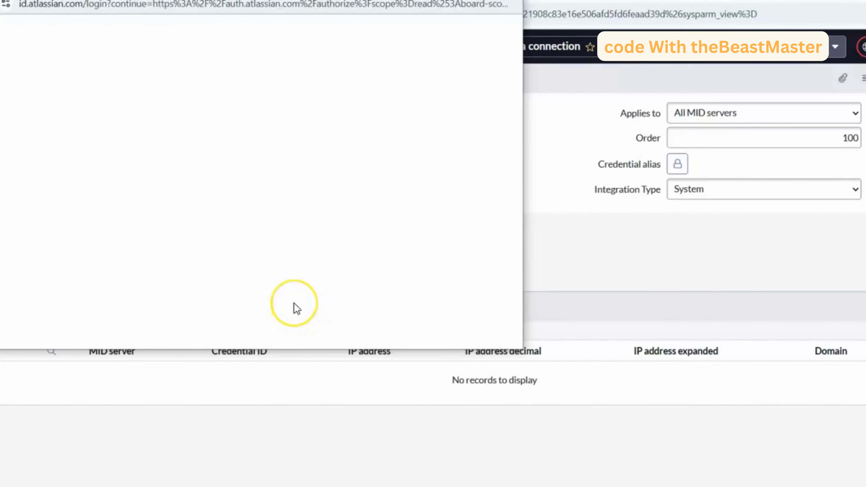